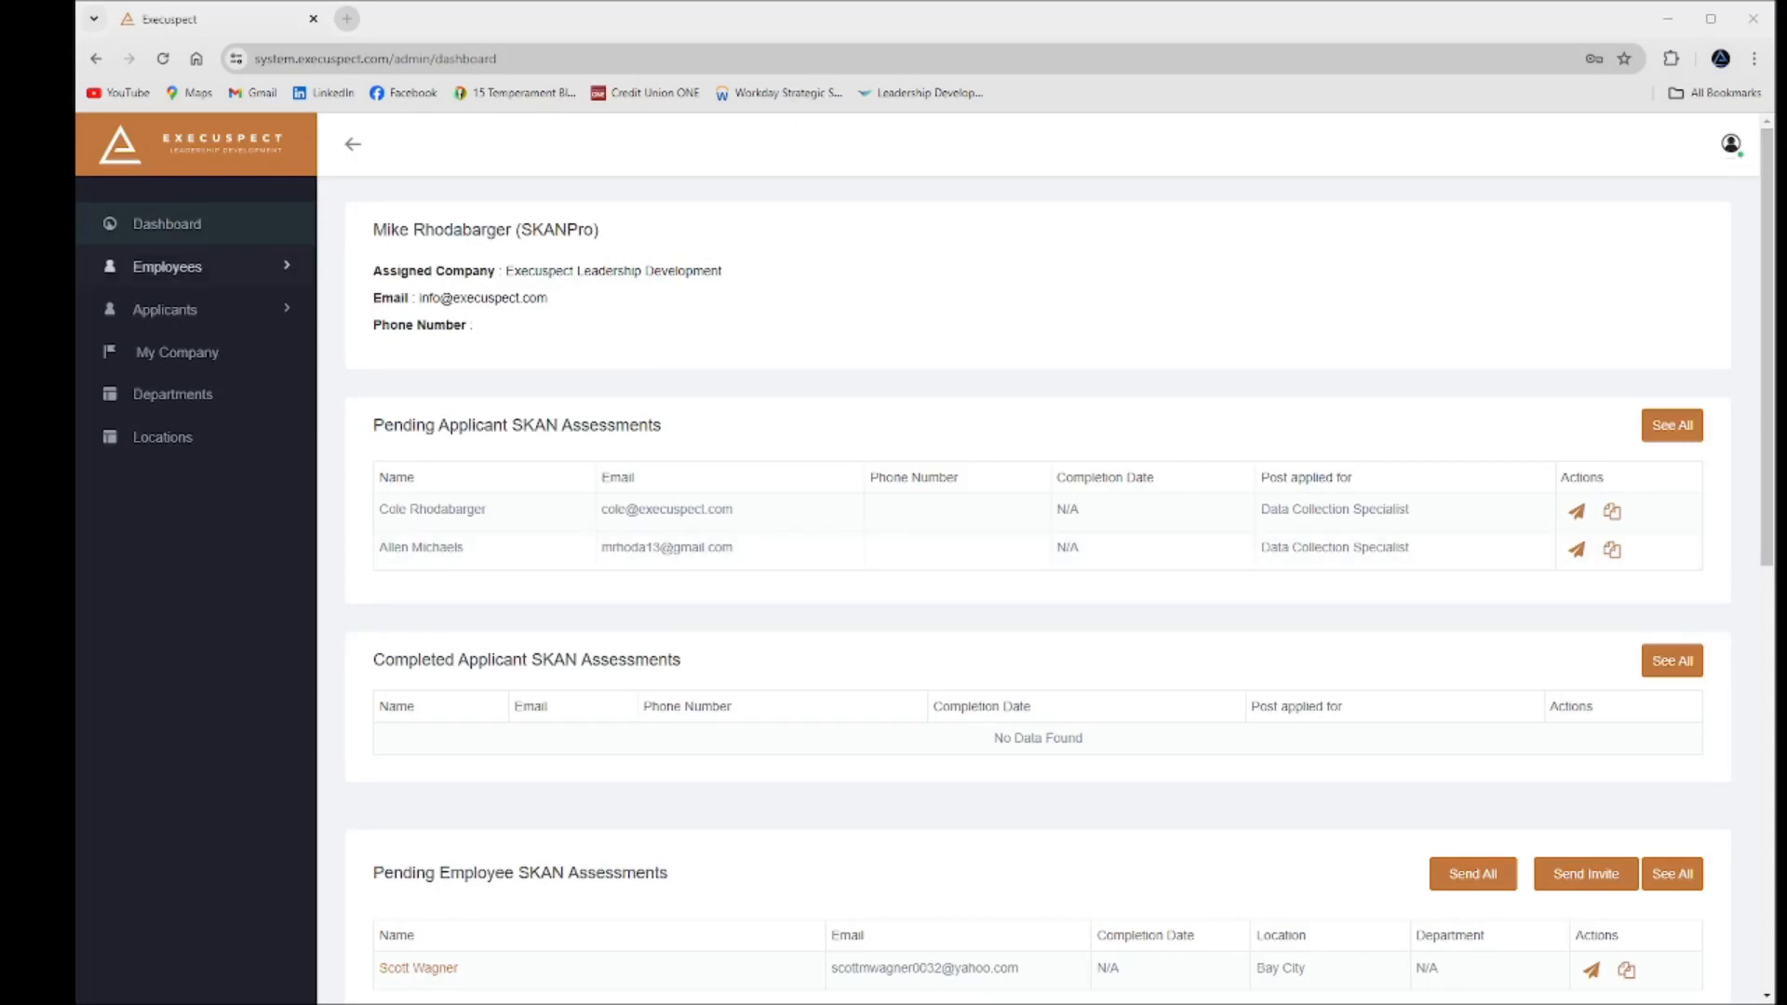
# Review the employee management options and the dashboard's pending and completed SKAN assessment lists
pyautogui.click(169, 270)
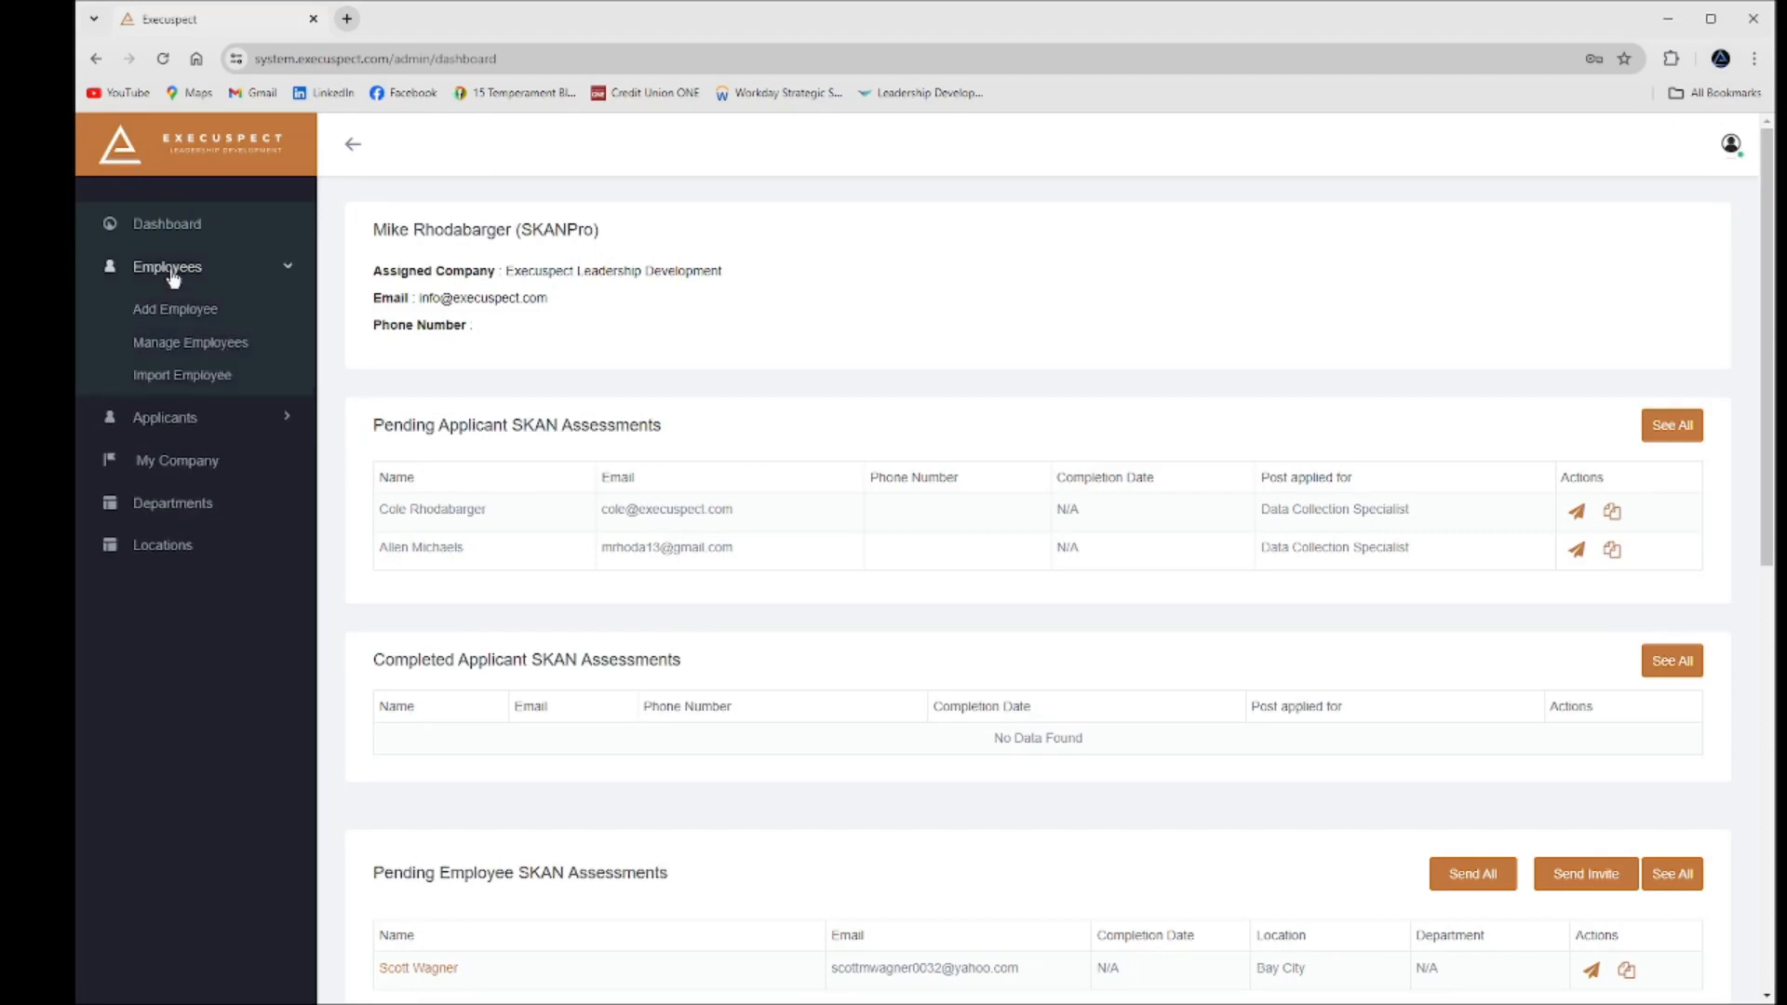
pyautogui.click(170, 271)
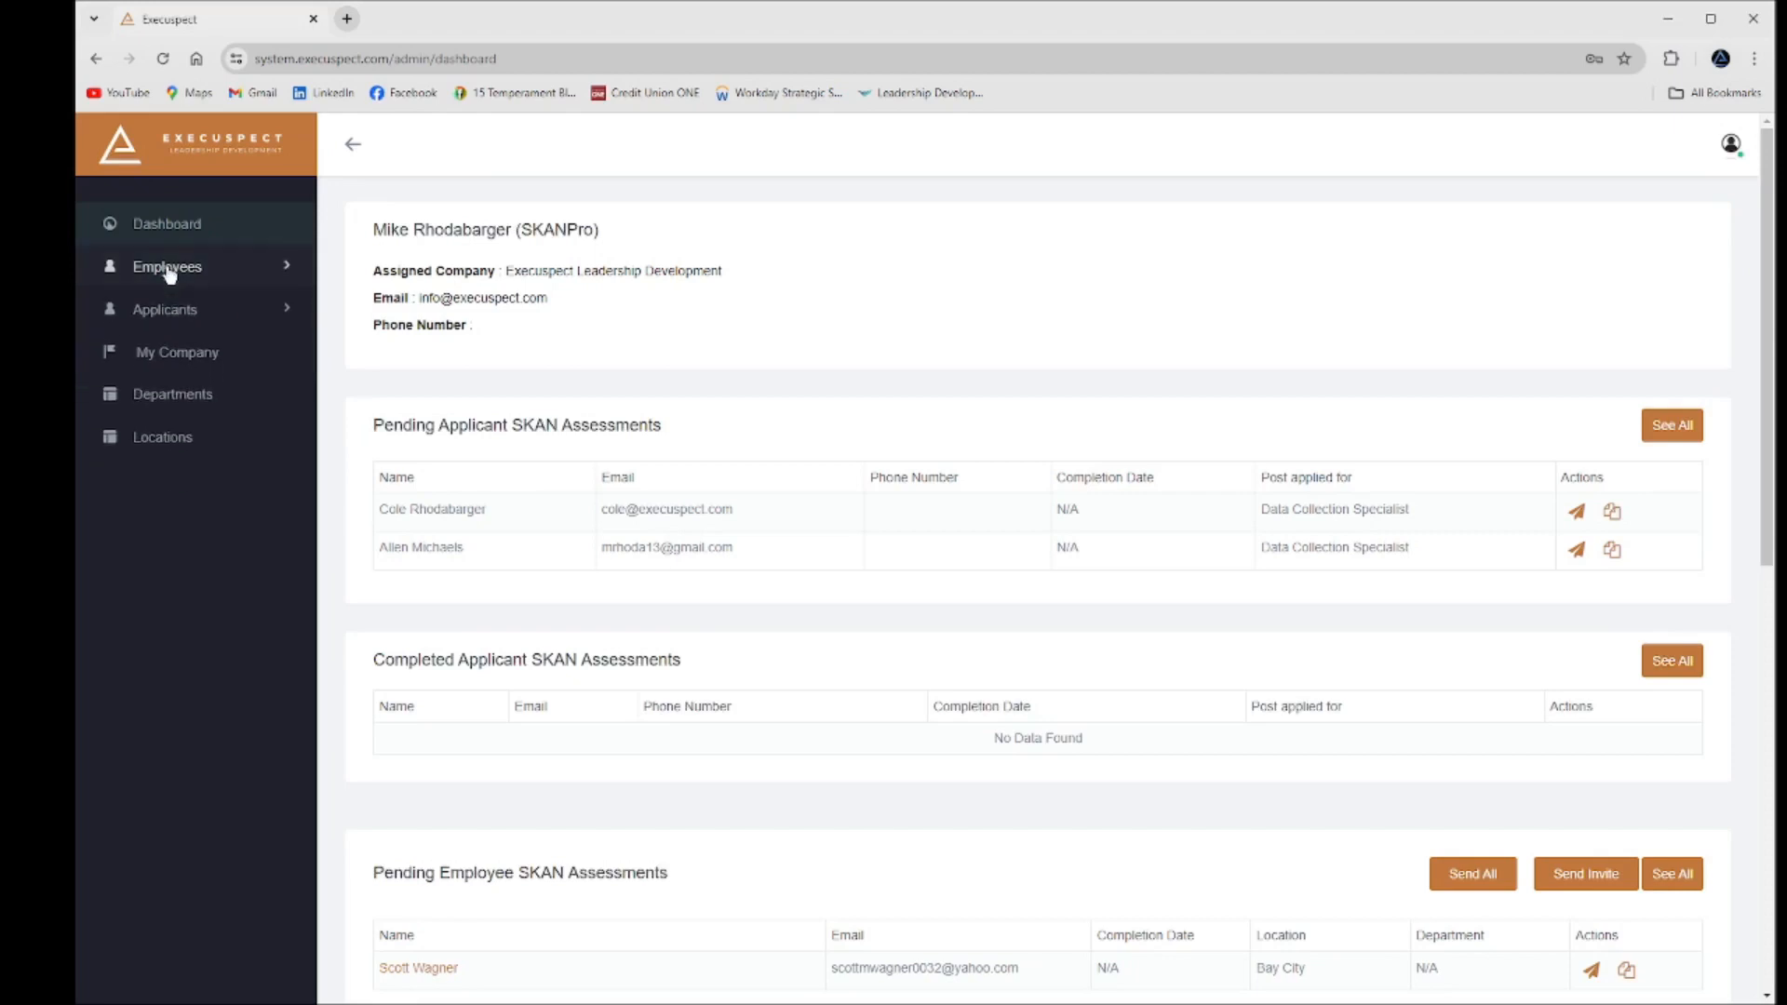
pyautogui.click(170, 271)
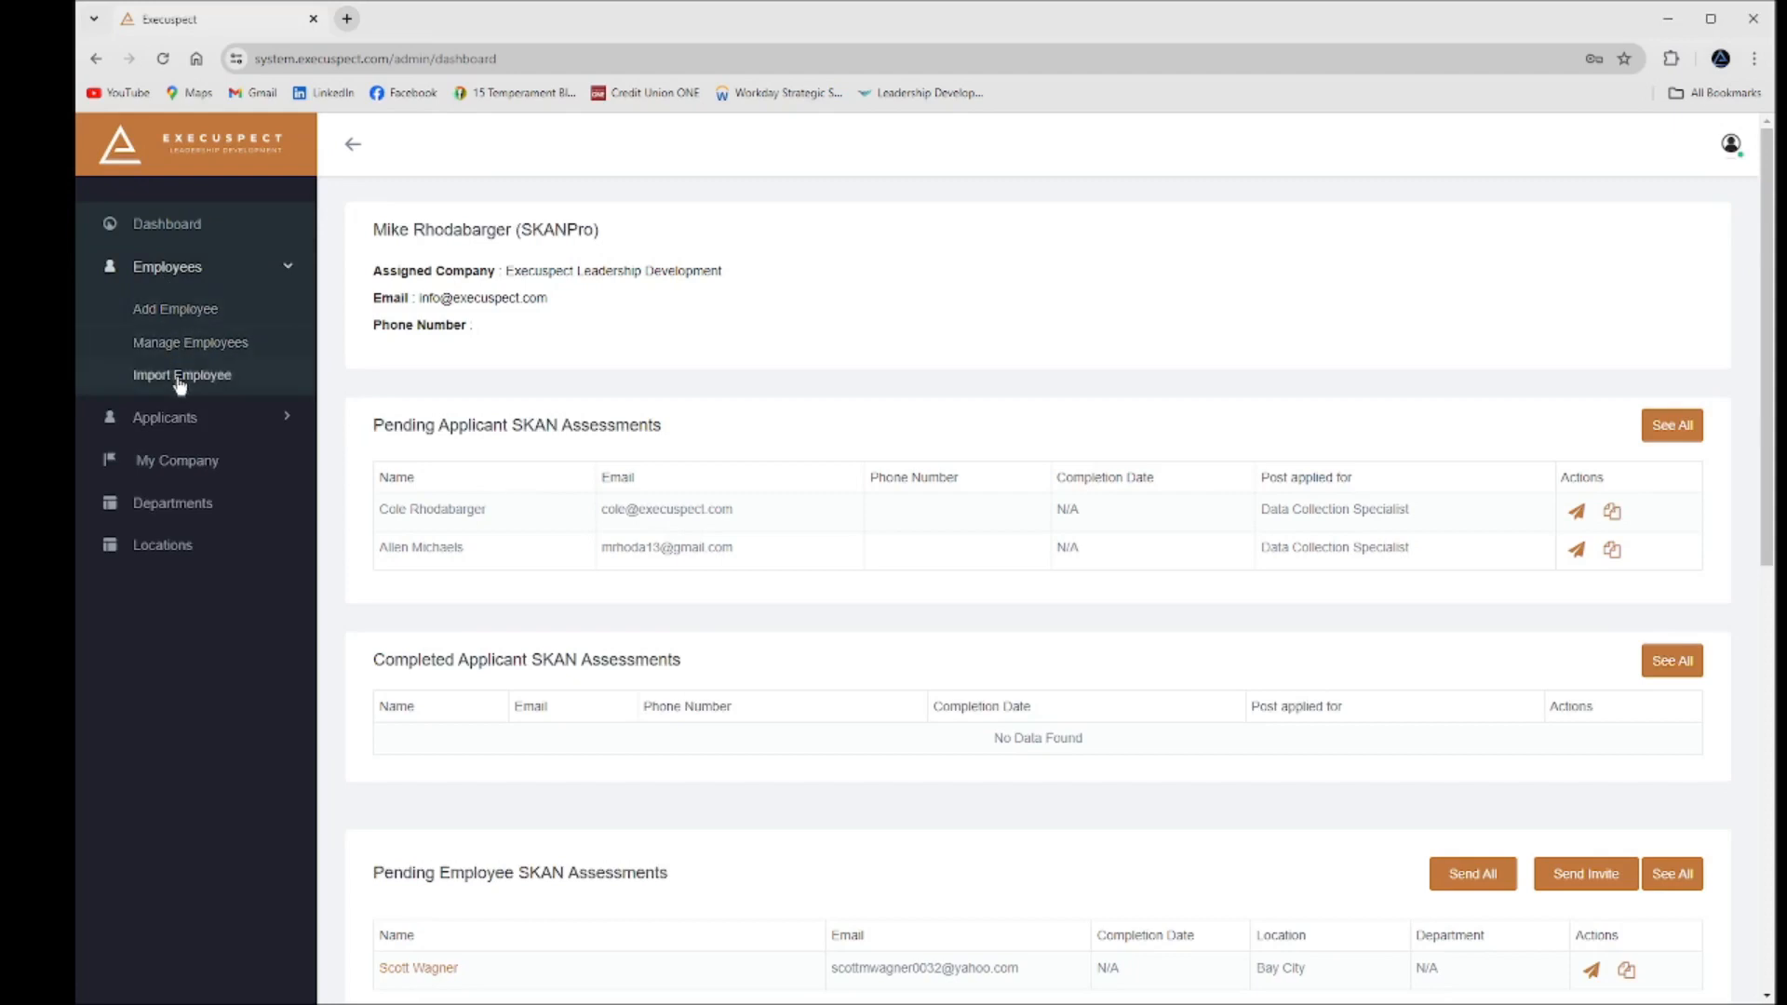
pyautogui.click(191, 269)
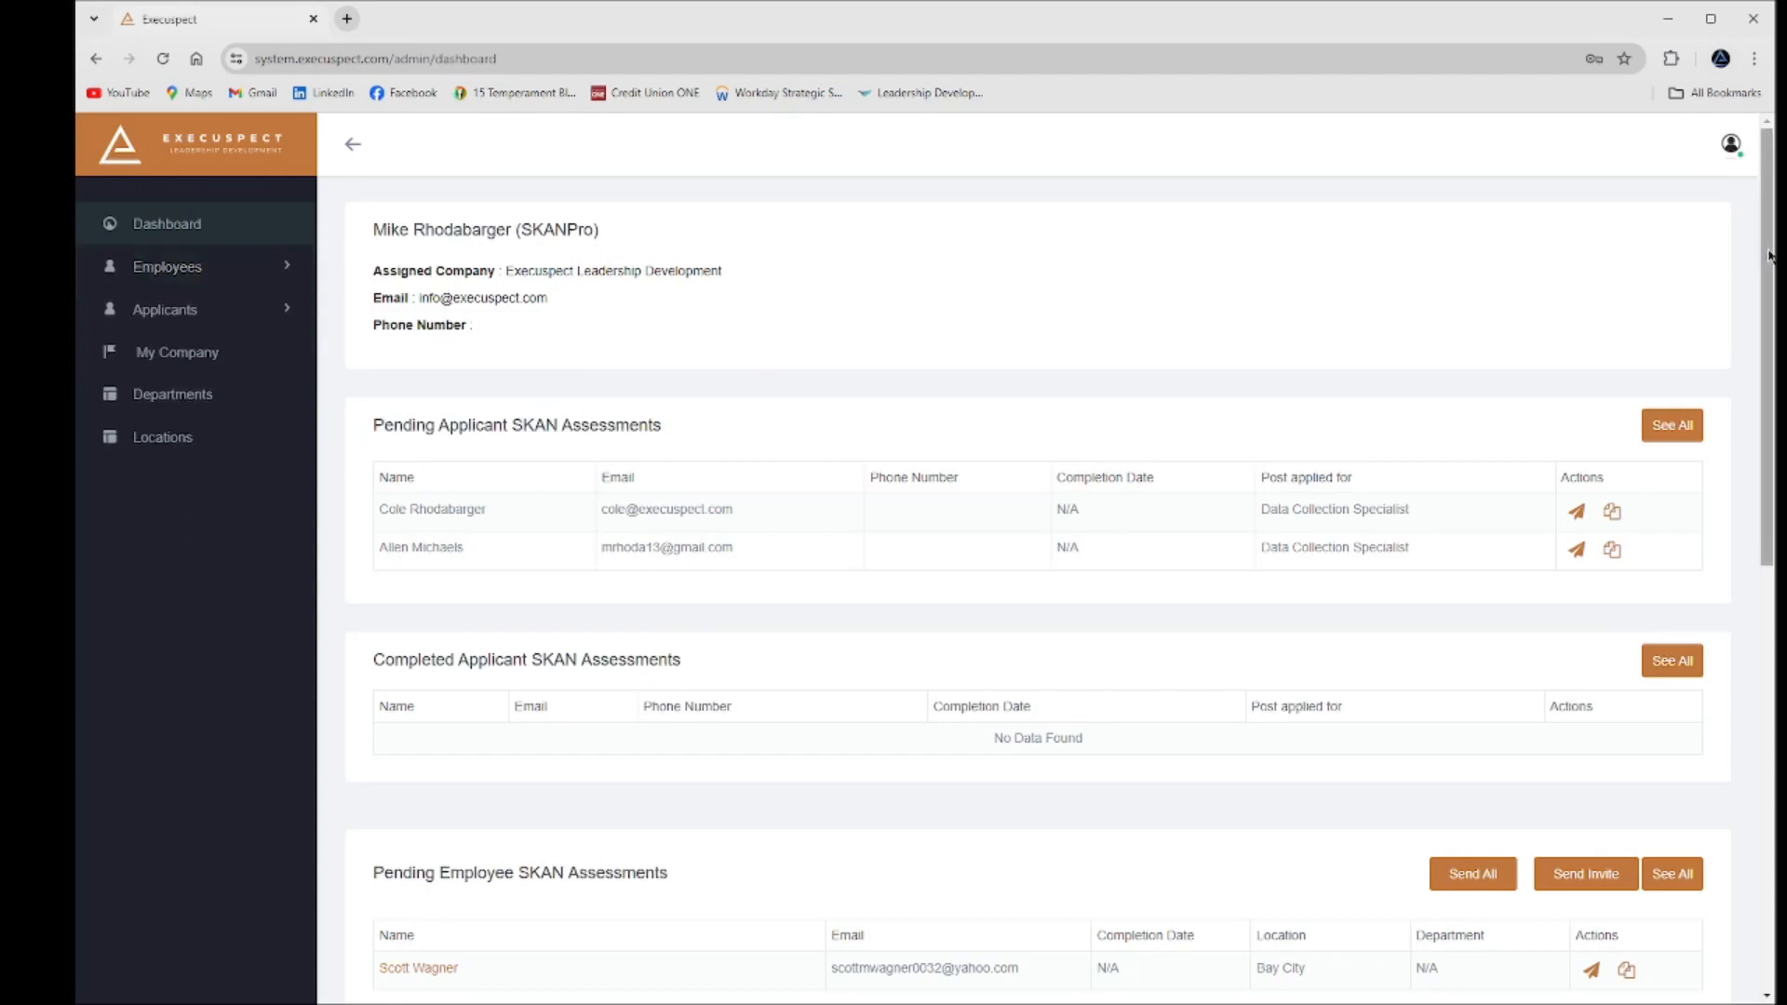
pyautogui.scroll(-5, 1768, 256)
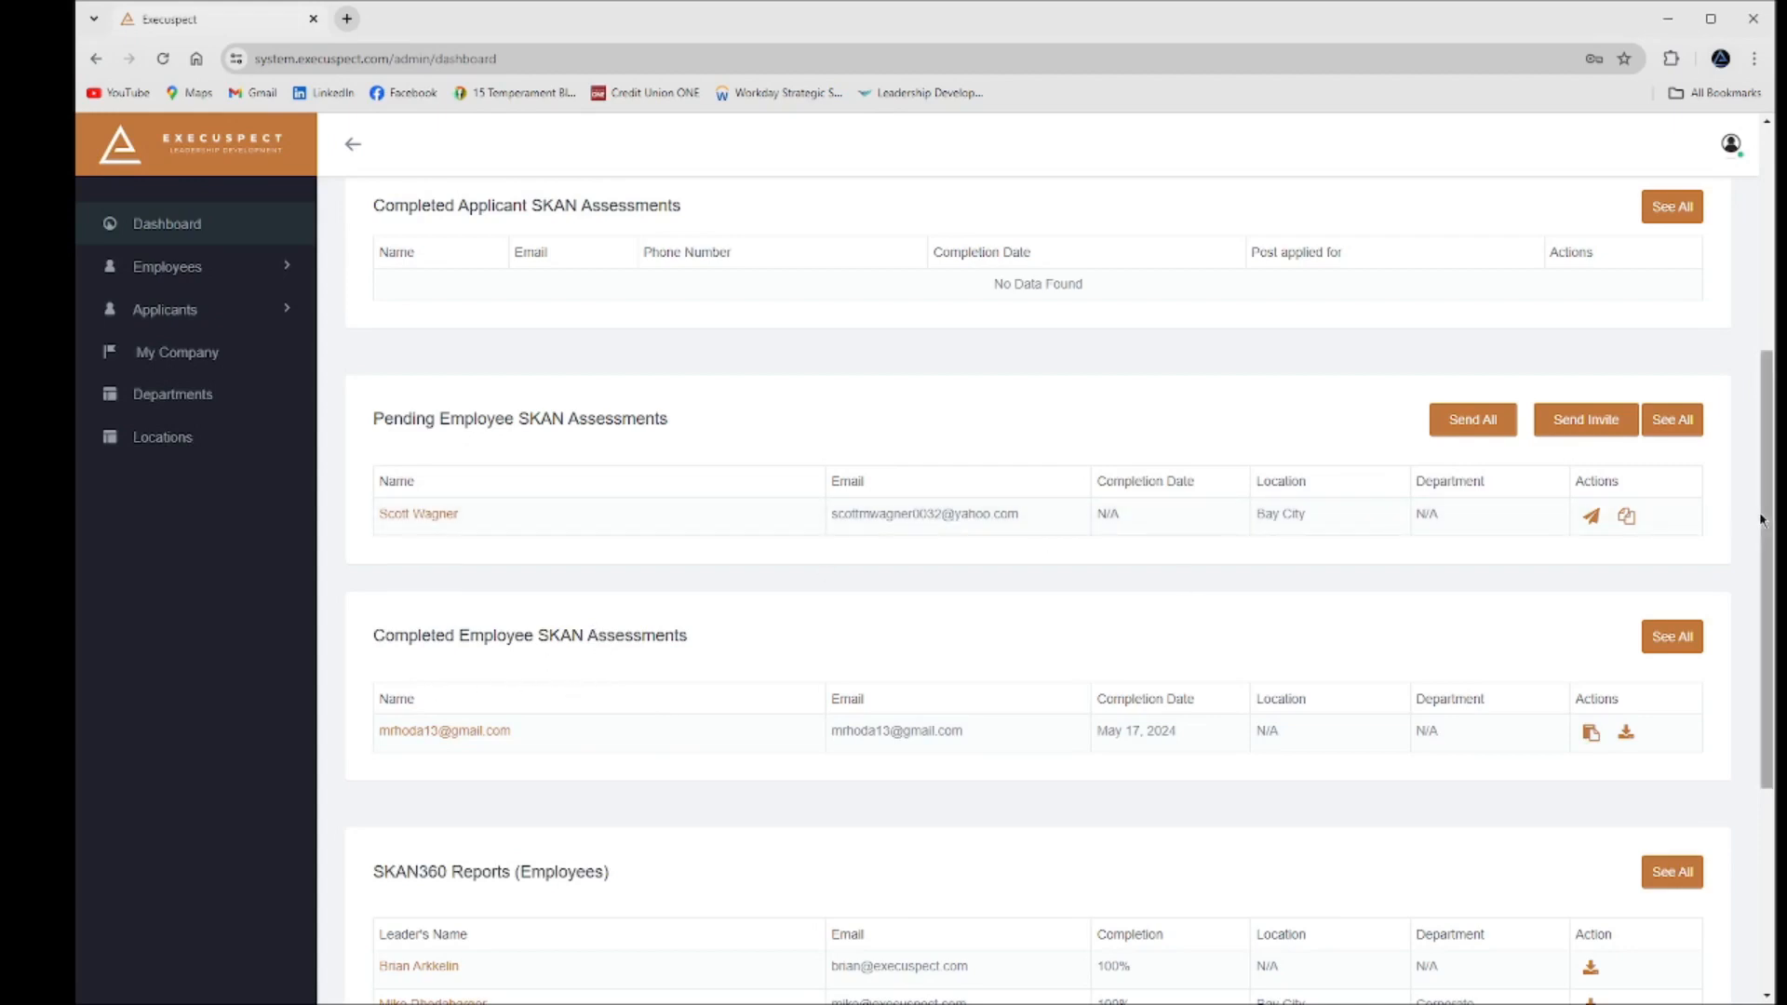
pyautogui.moveTo(1767, 531); pyautogui.dragTo(1717, 321)
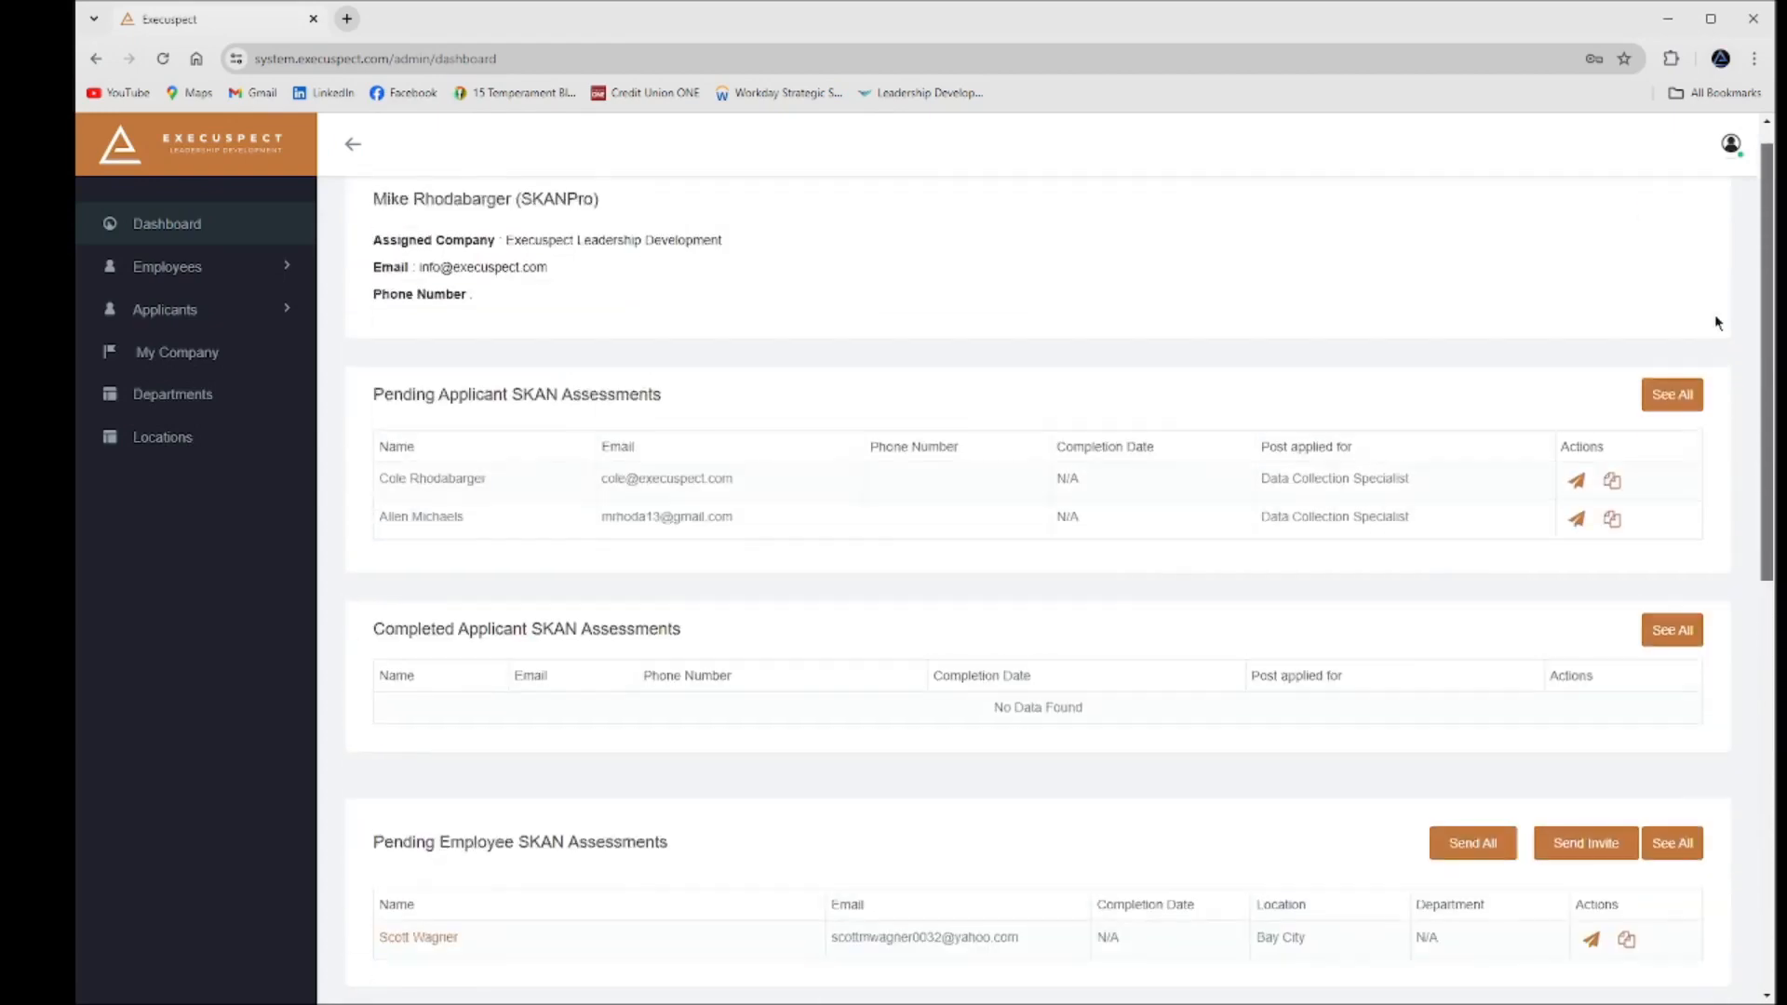
# Open a blank form for adding an employee and examine its name, location and email address fields
pyautogui.click(167, 273)
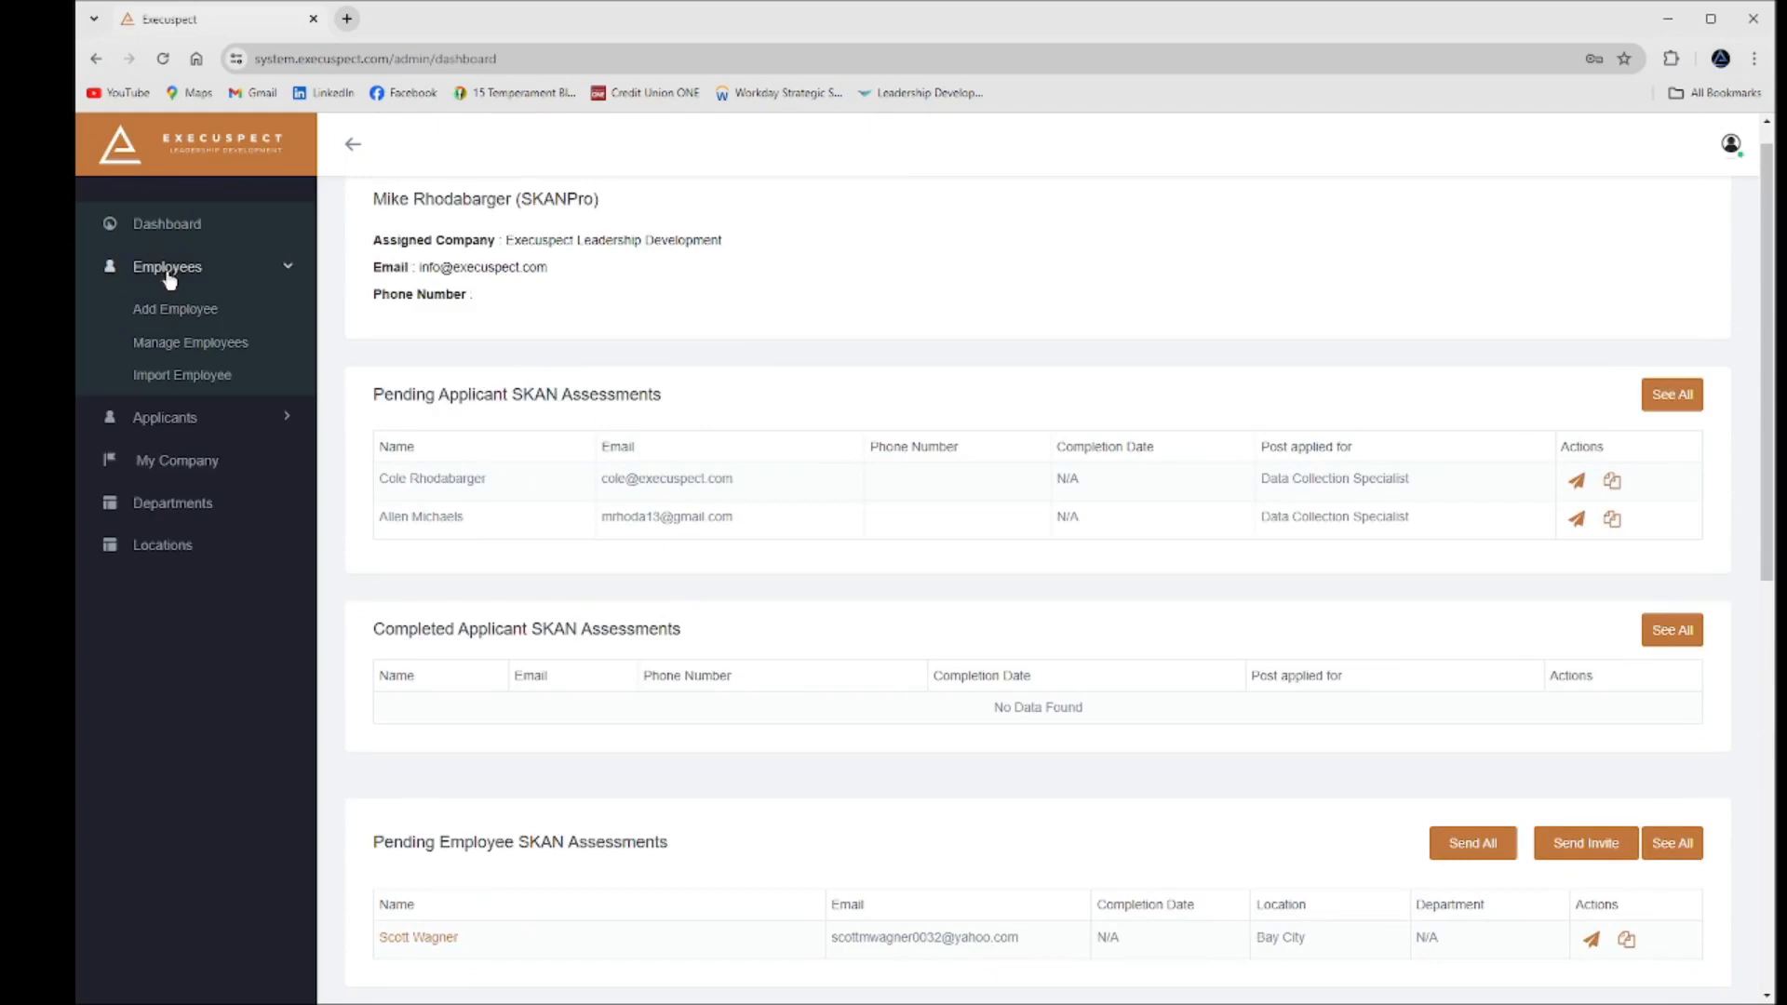
pyautogui.click(176, 317)
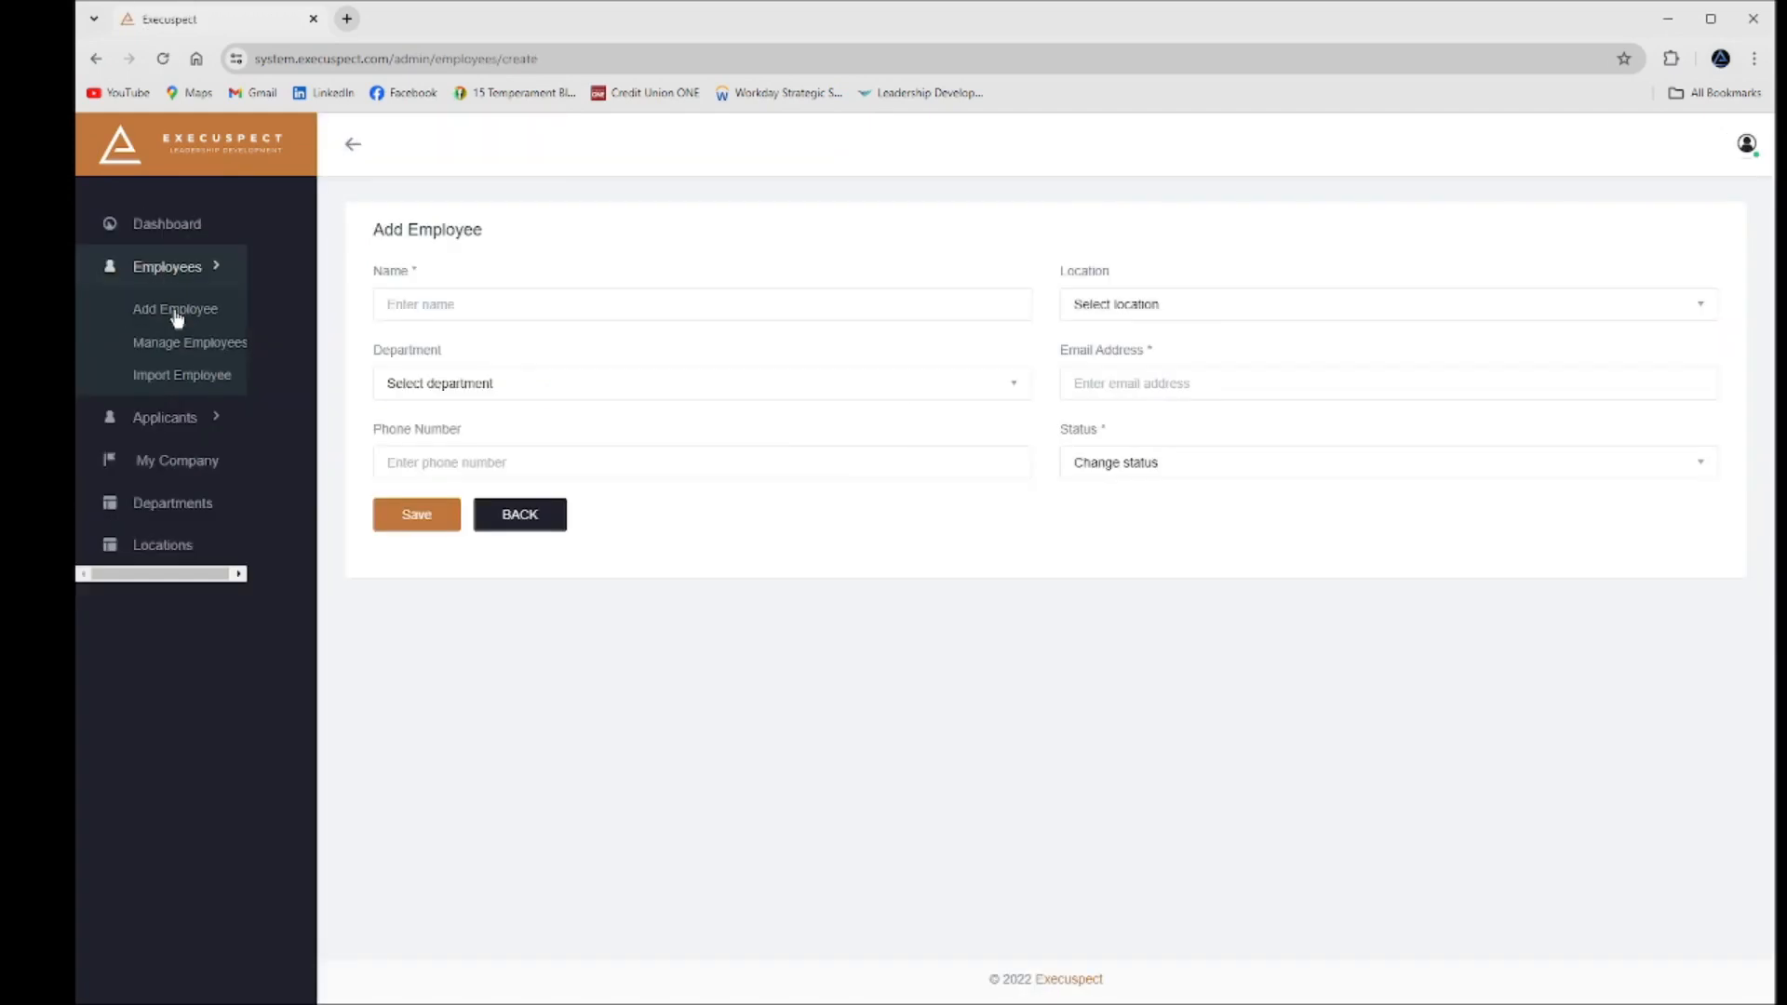
pyautogui.click(475, 306)
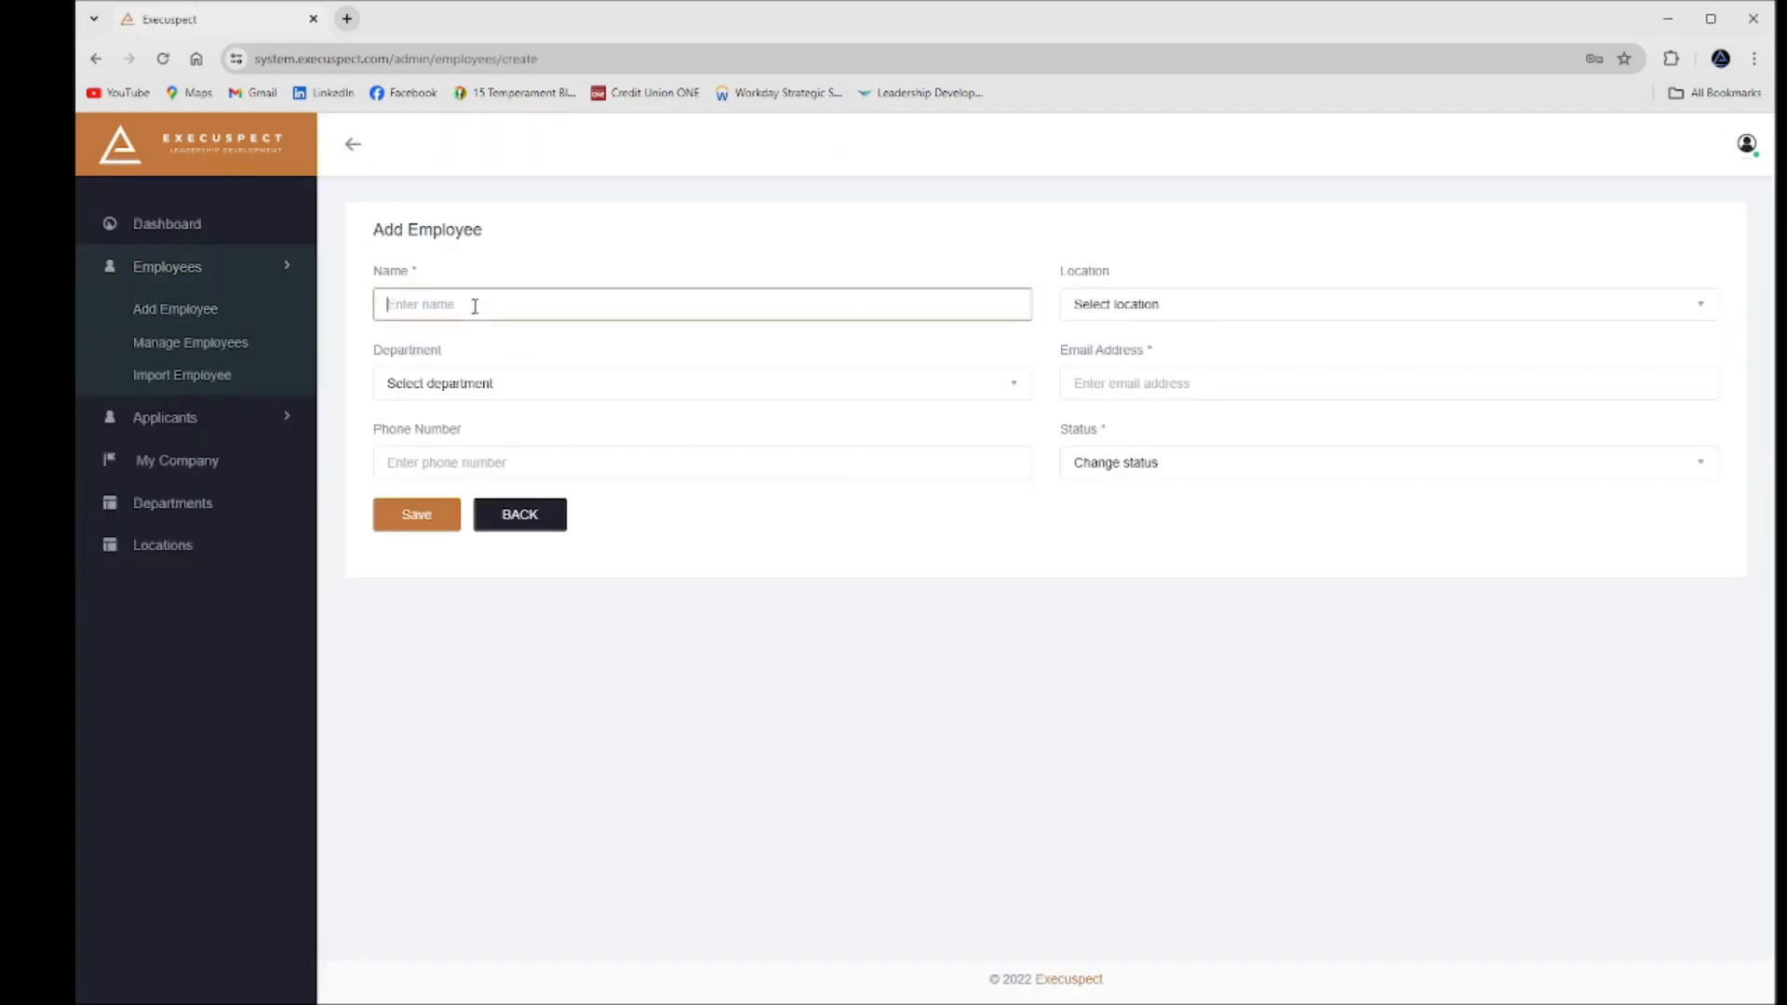
pyautogui.click(1178, 304)
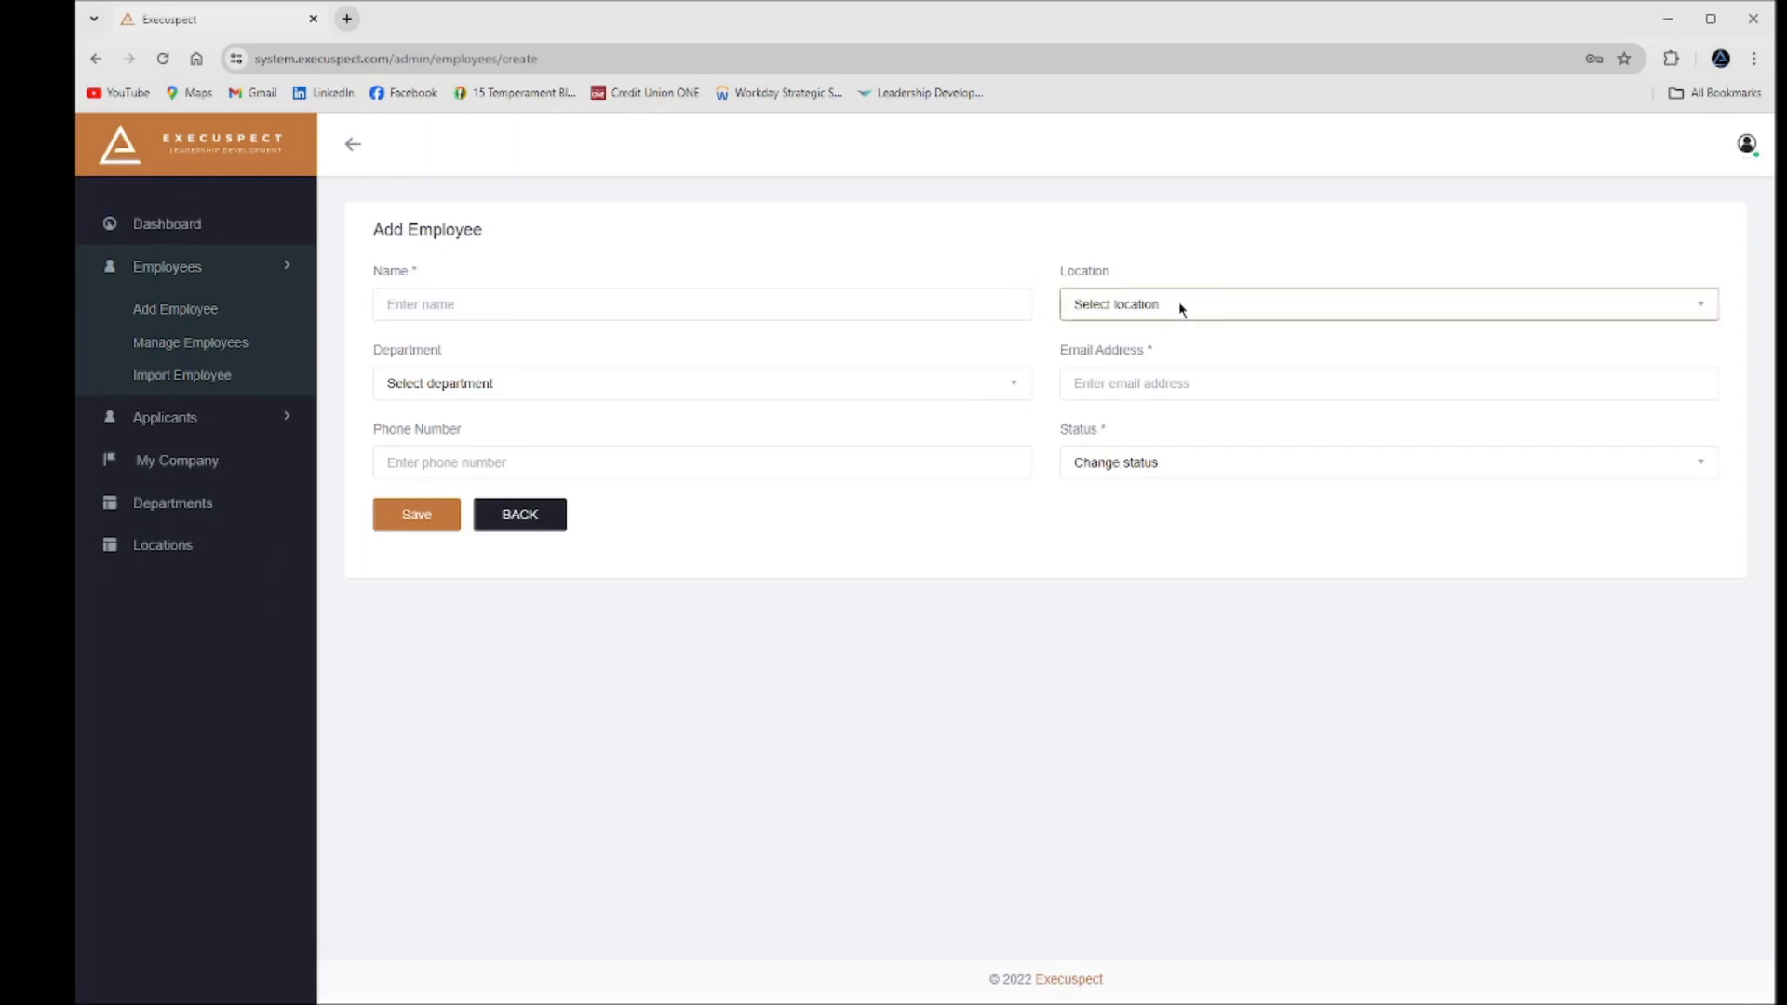
pyautogui.click(1199, 550)
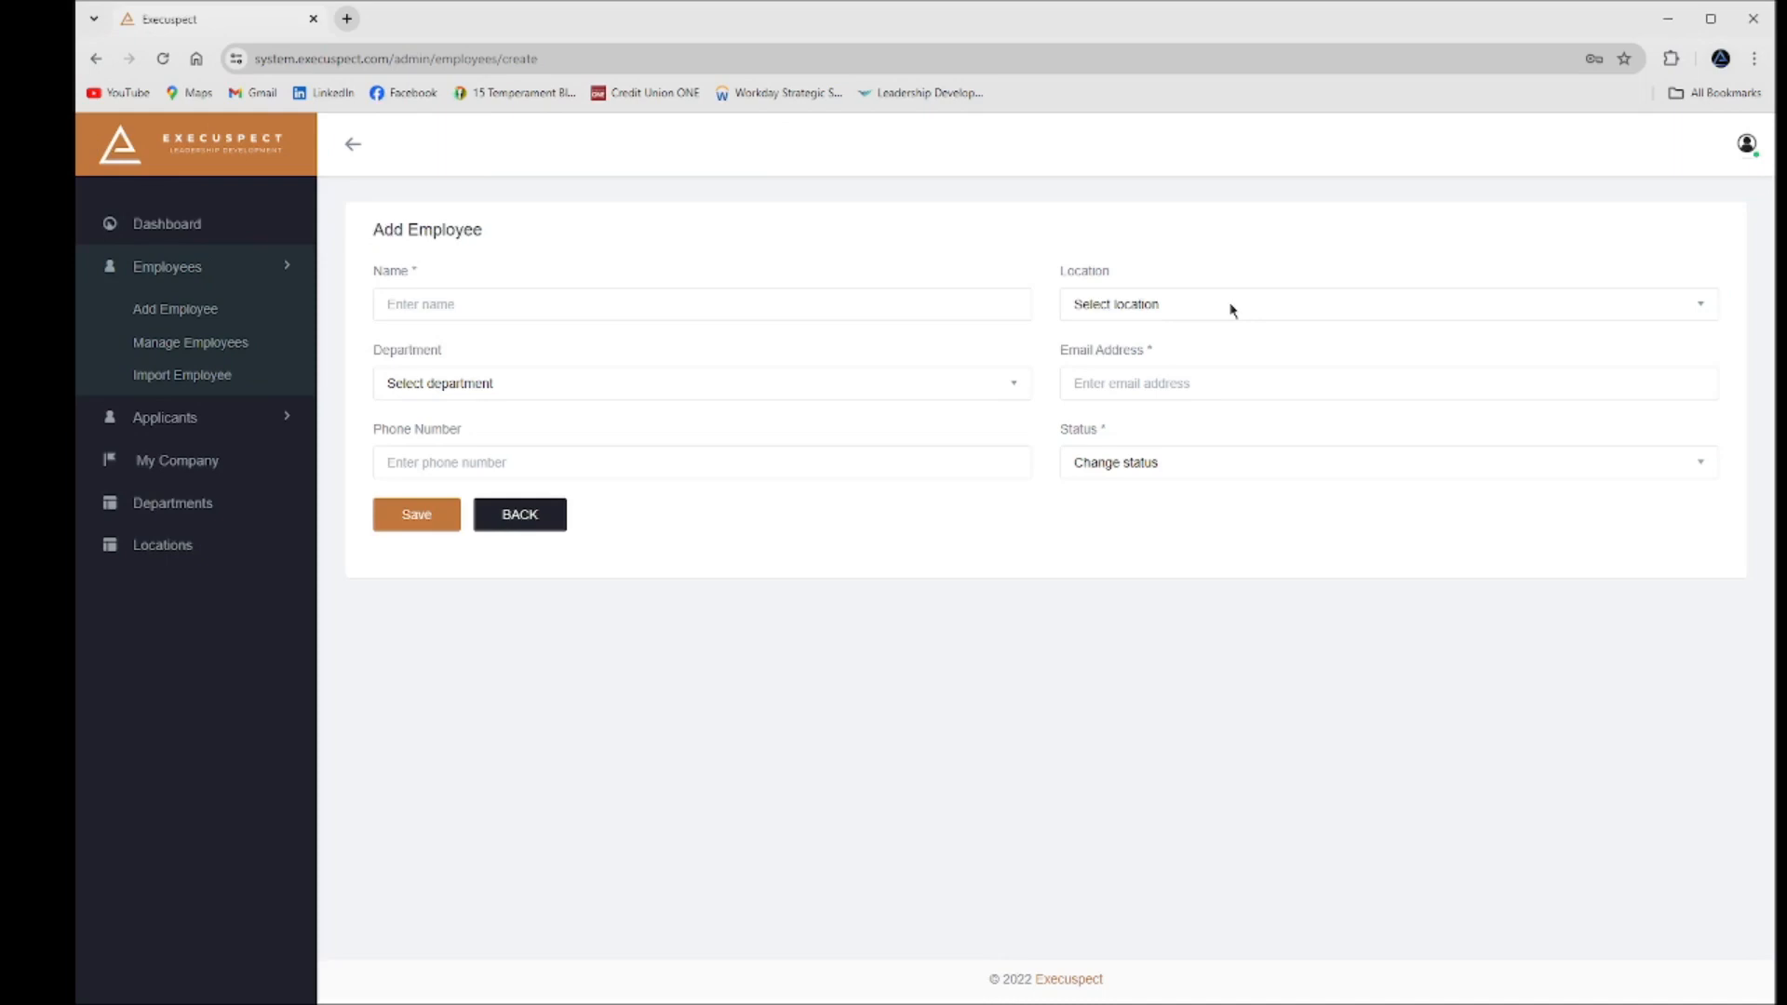
pyautogui.click(1196, 311)
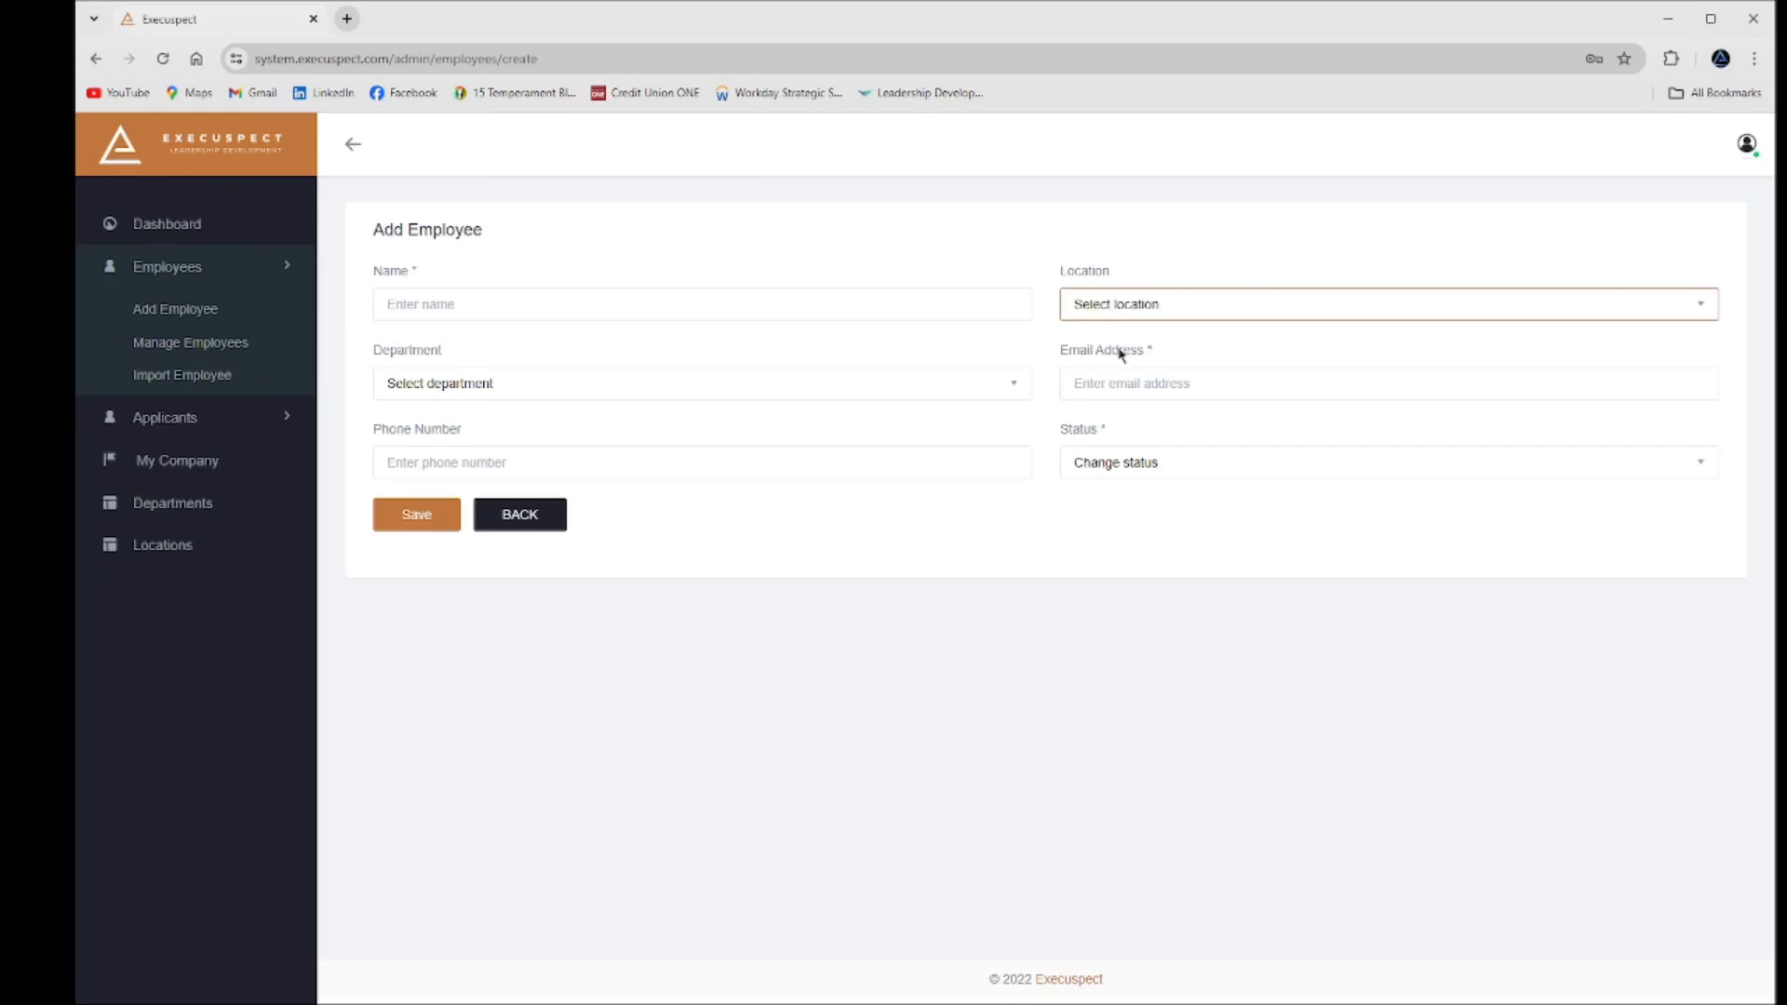
pyautogui.click(1160, 657)
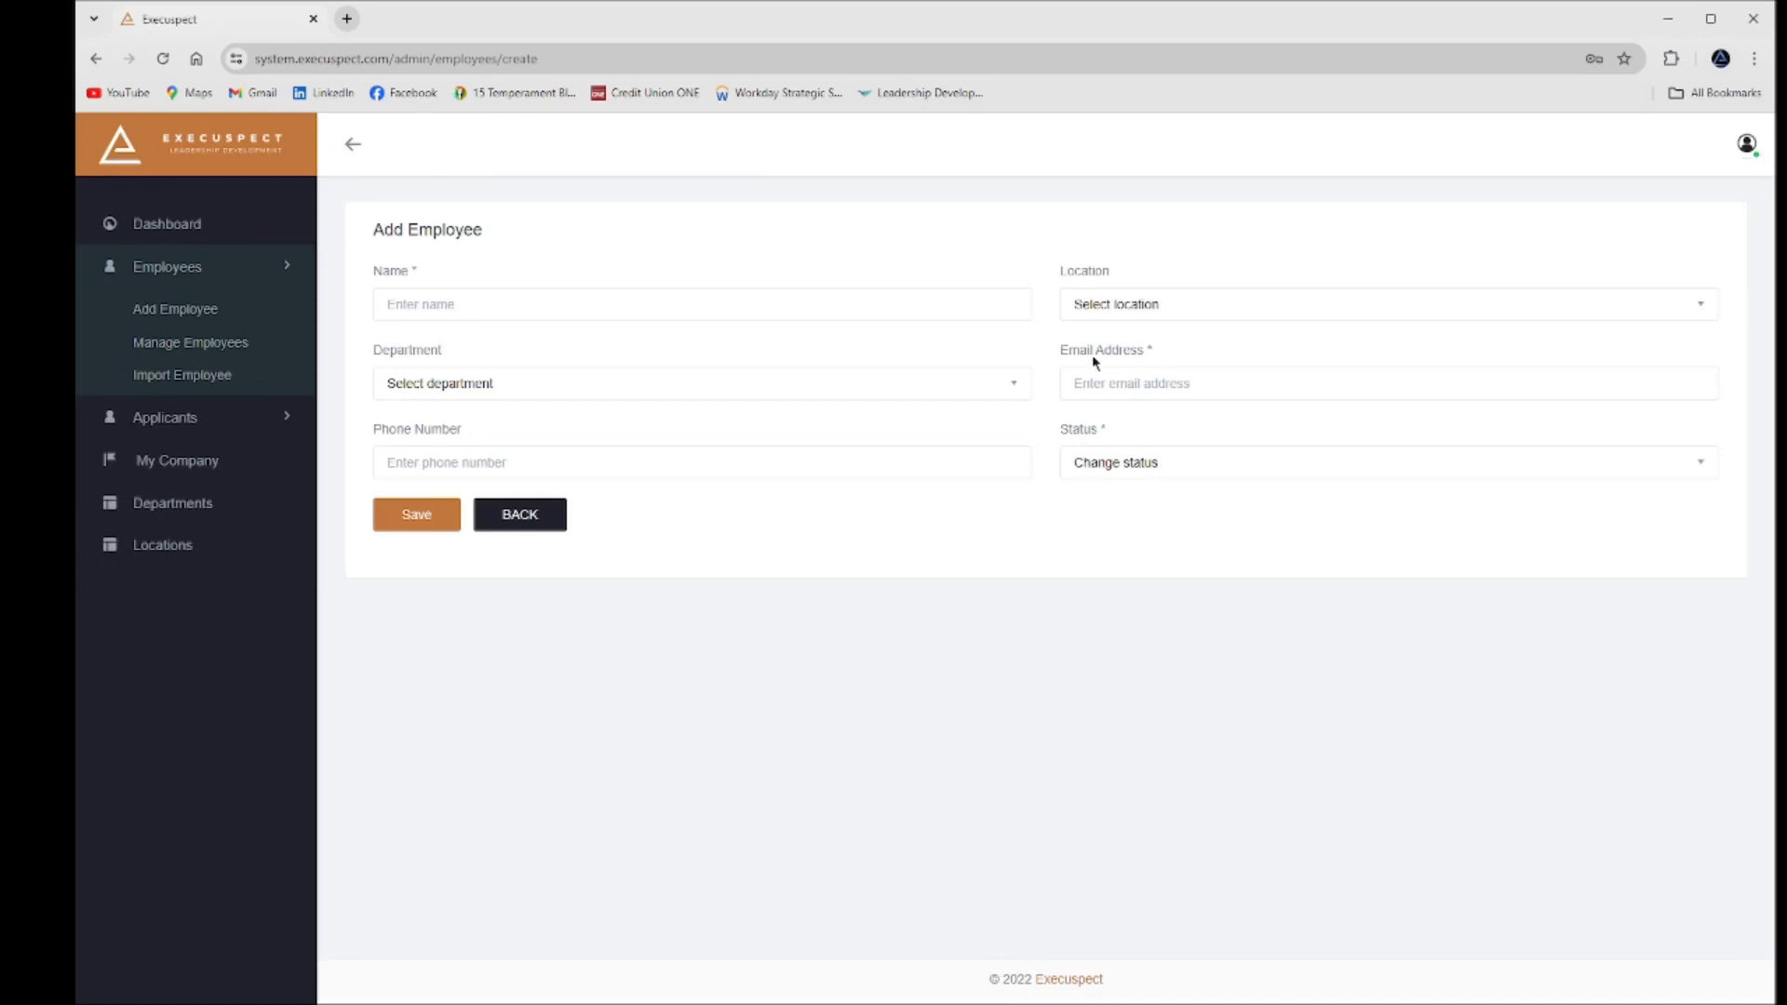
pyautogui.click(1149, 303)
pyautogui.click(895, 625)
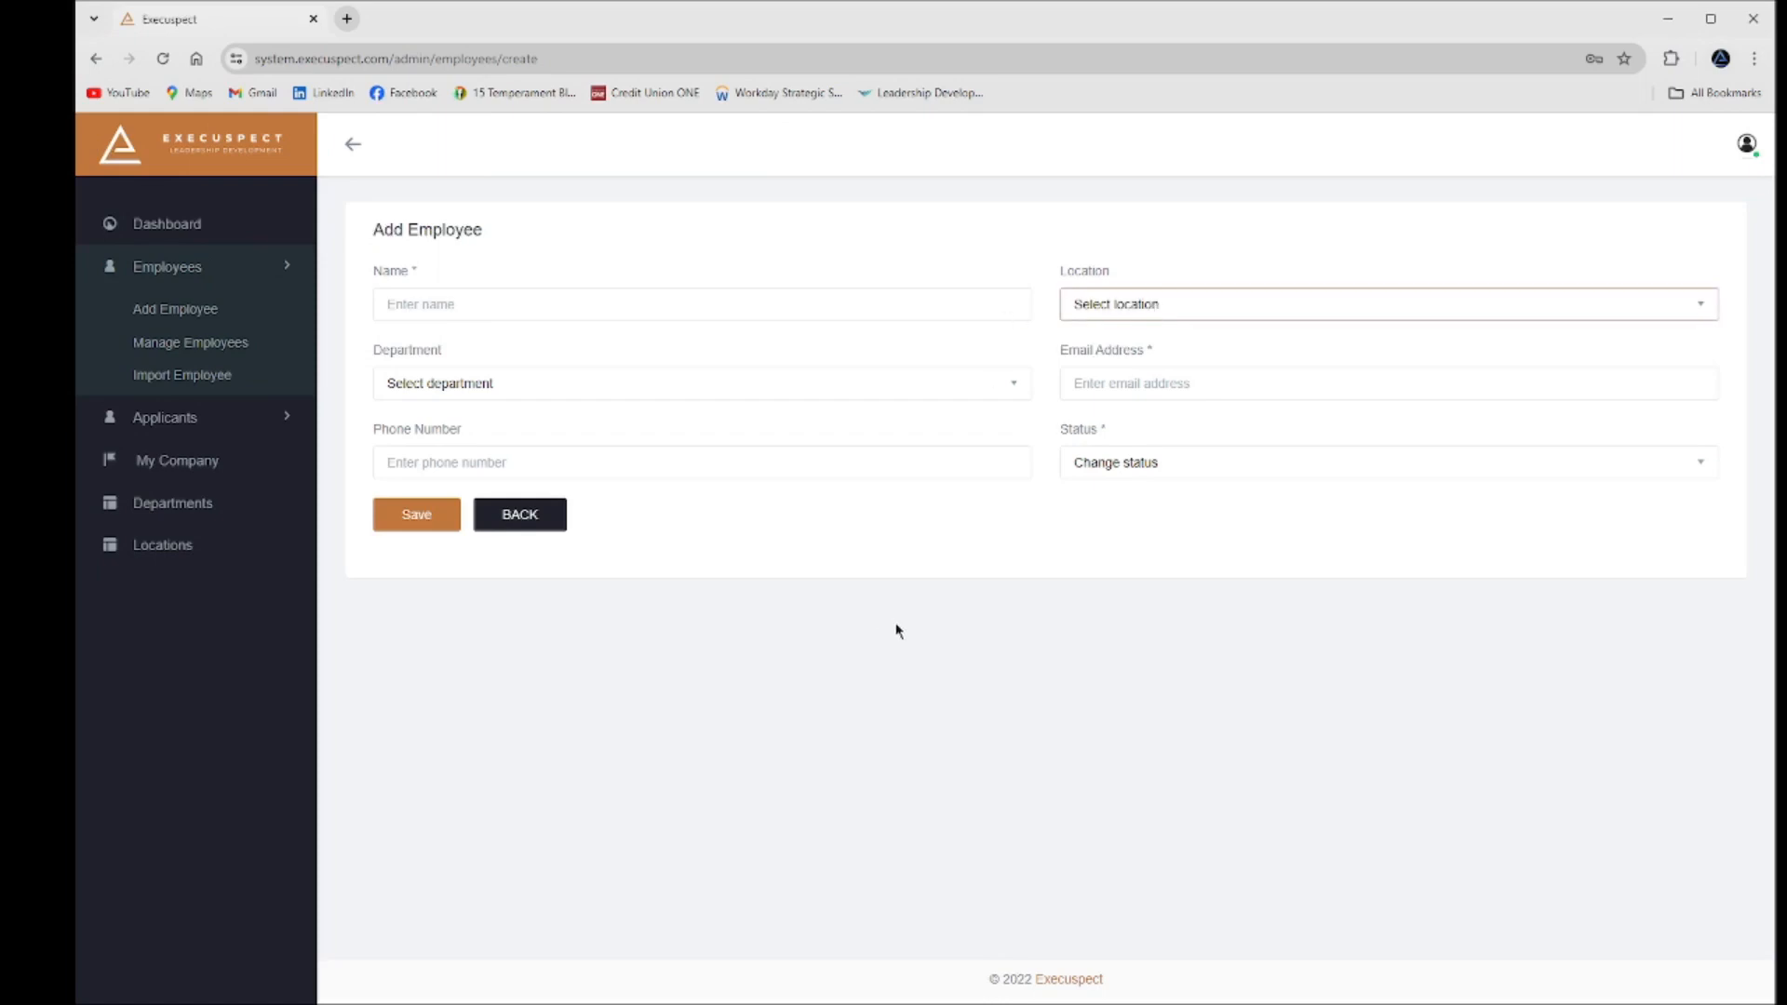
pyautogui.click(431, 298)
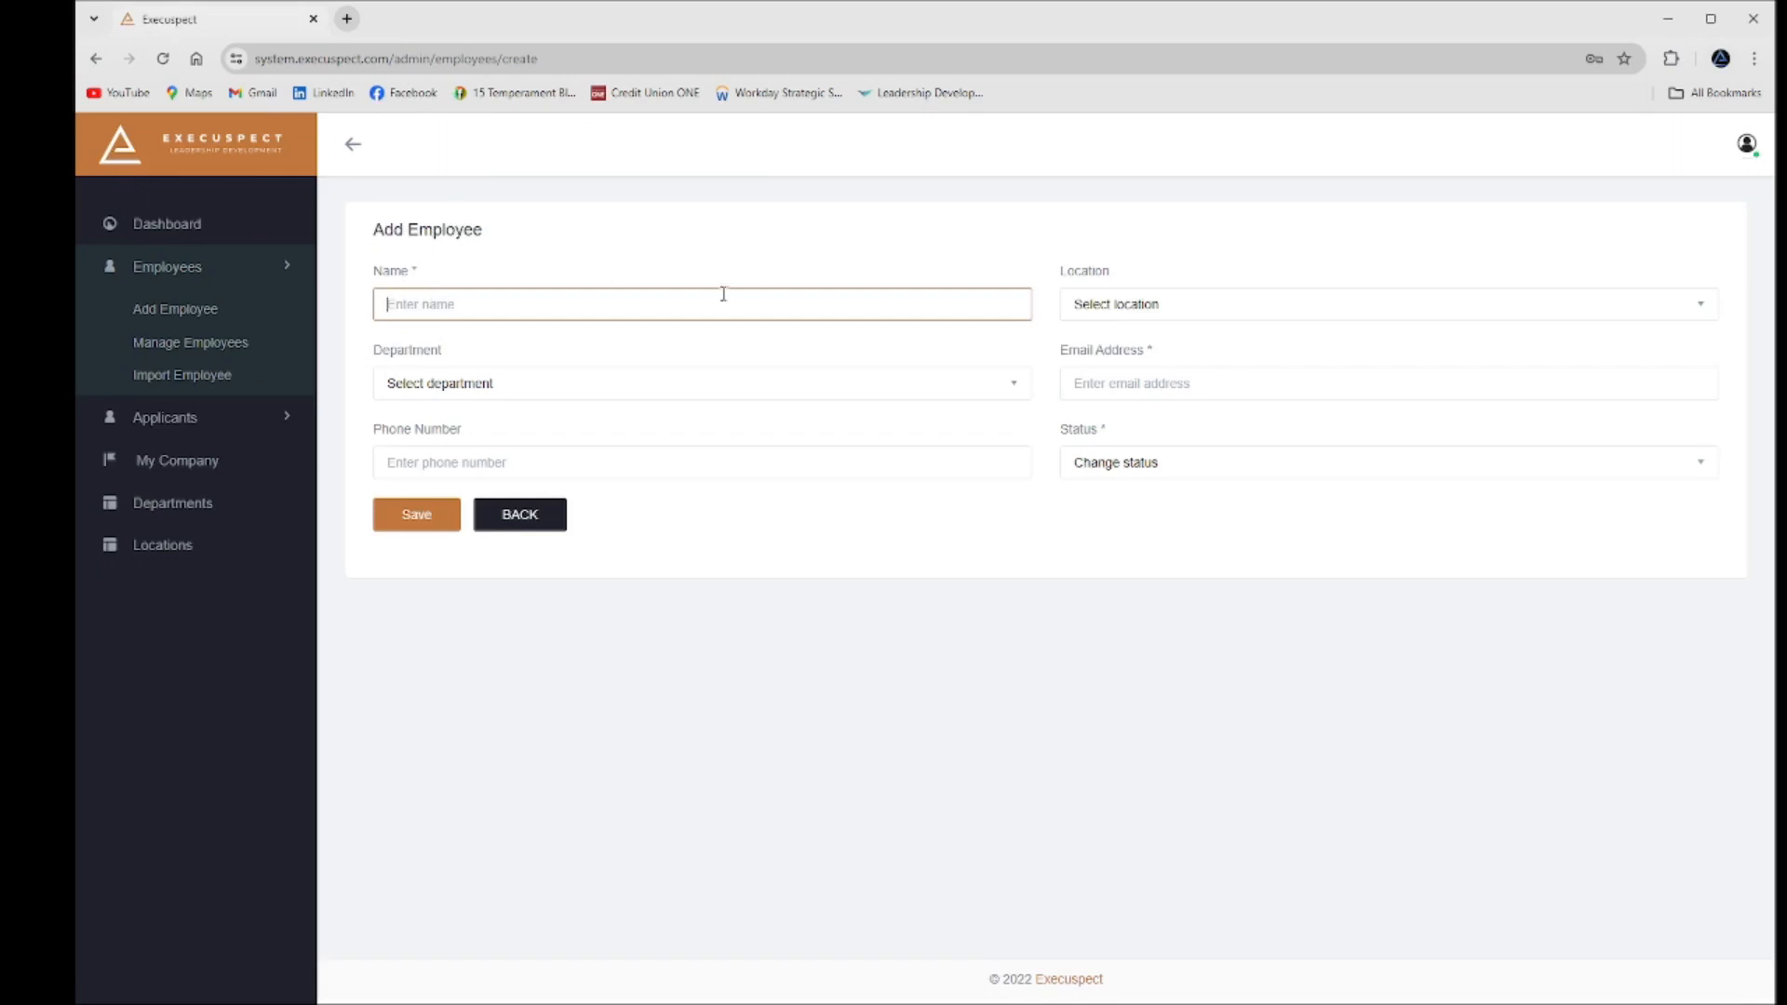
pyautogui.click(1139, 378)
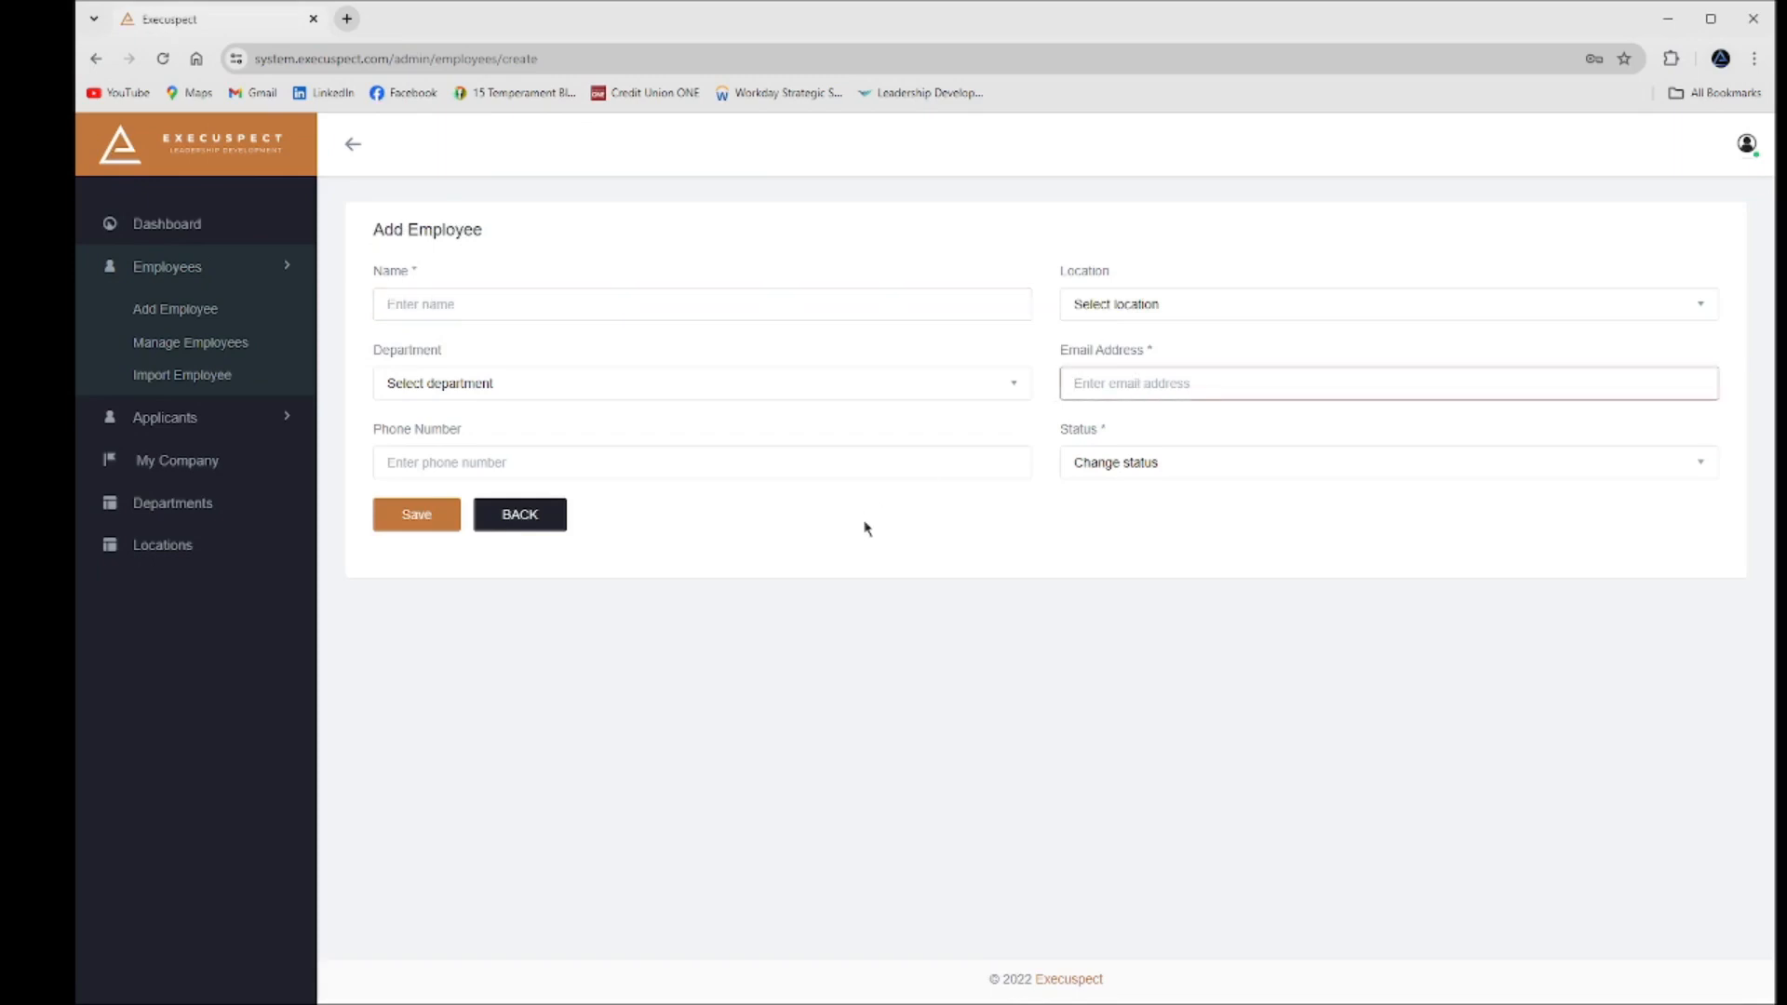
pyautogui.click(1019, 541)
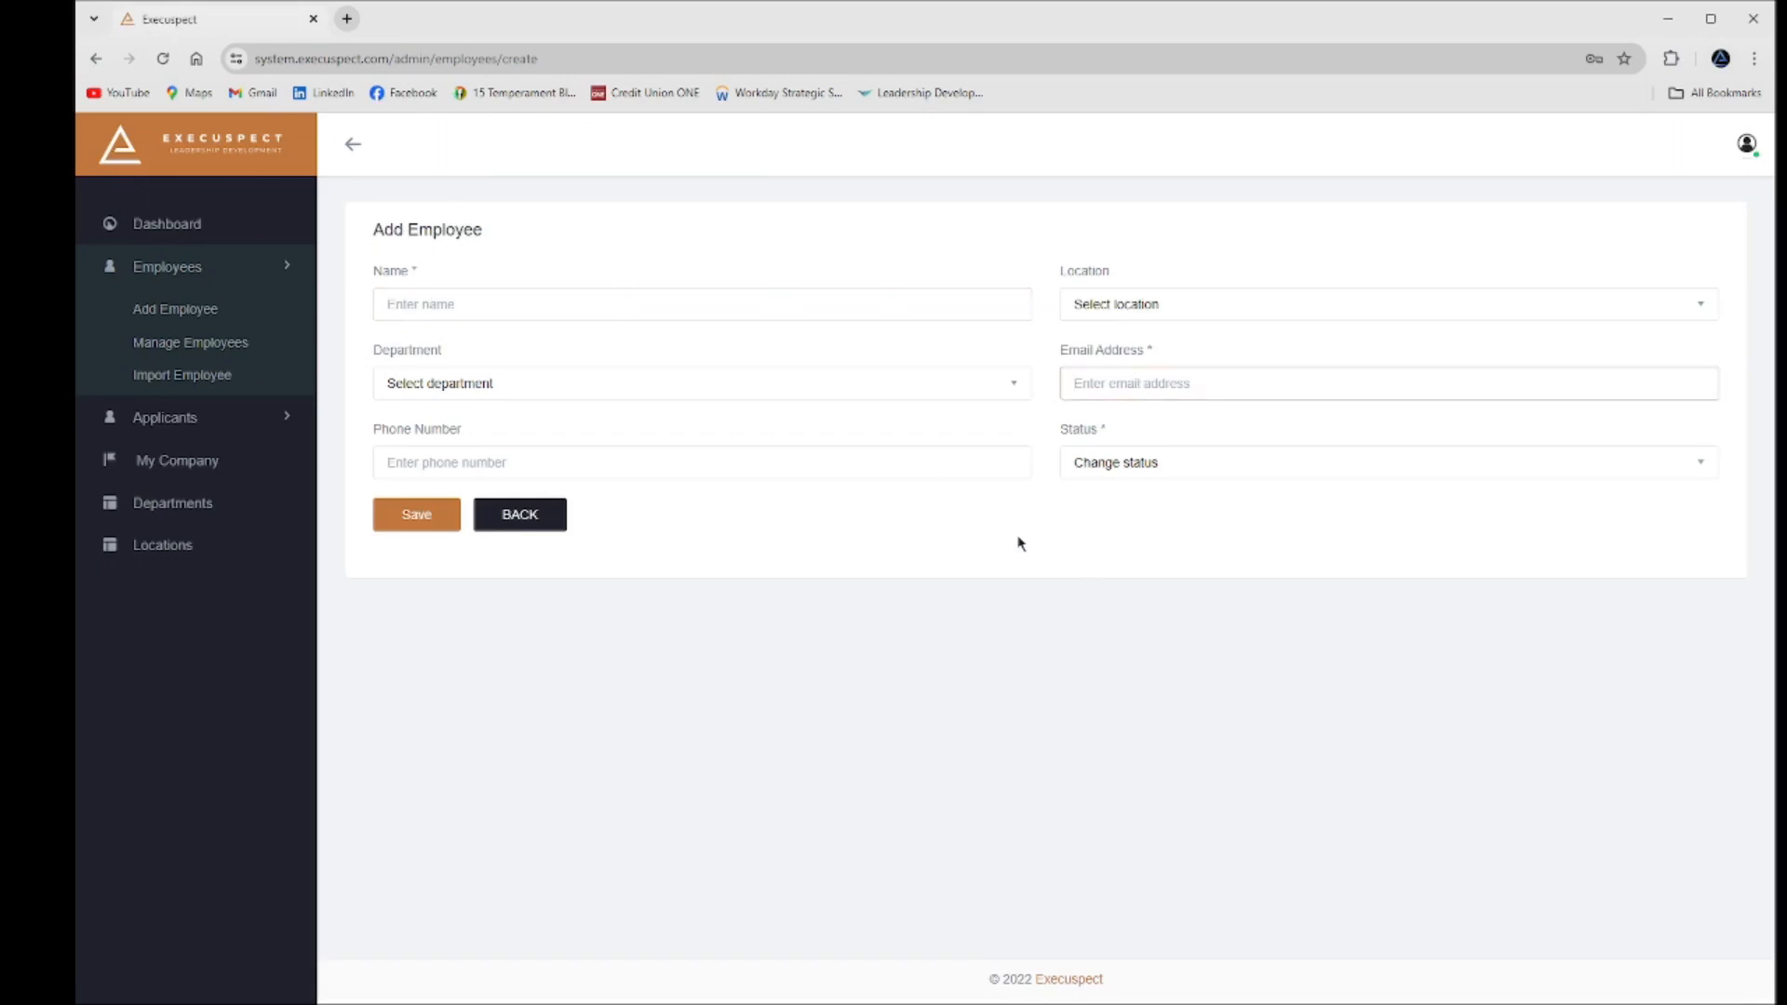
# Try to save the new employee with only the status set to Active, and go back to the employee list
pyautogui.click(1146, 462)
pyautogui.click(1102, 512)
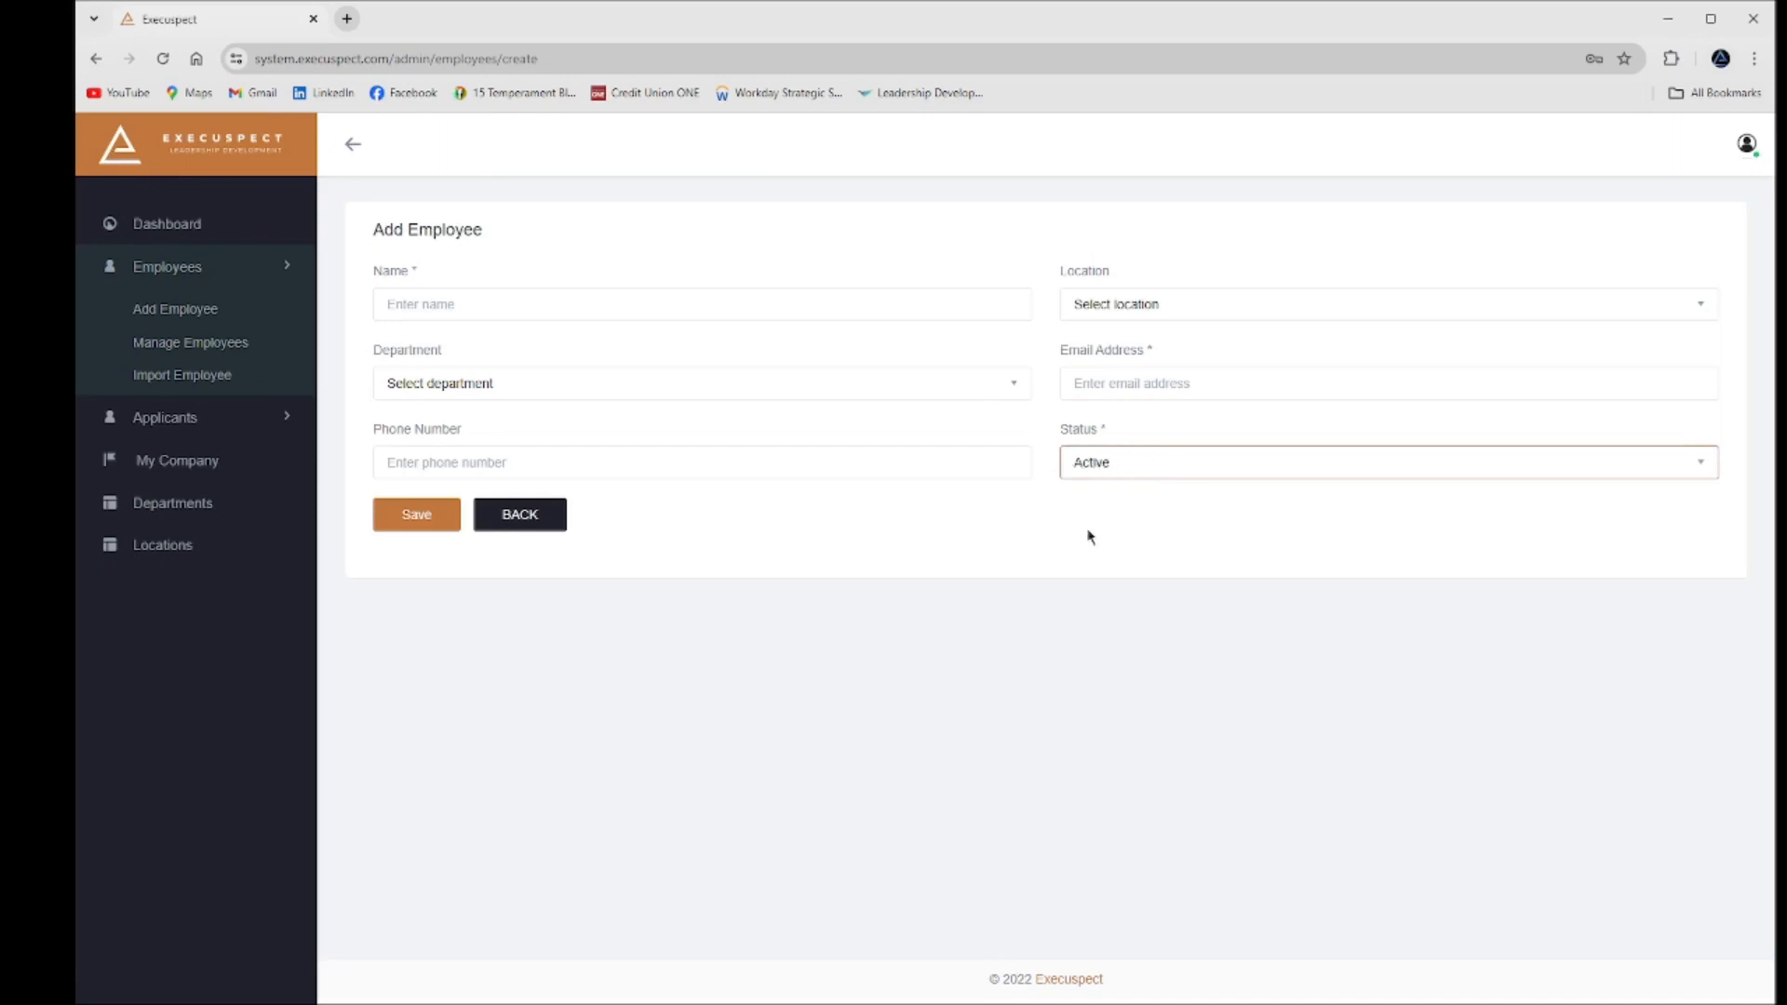
pyautogui.click(846, 589)
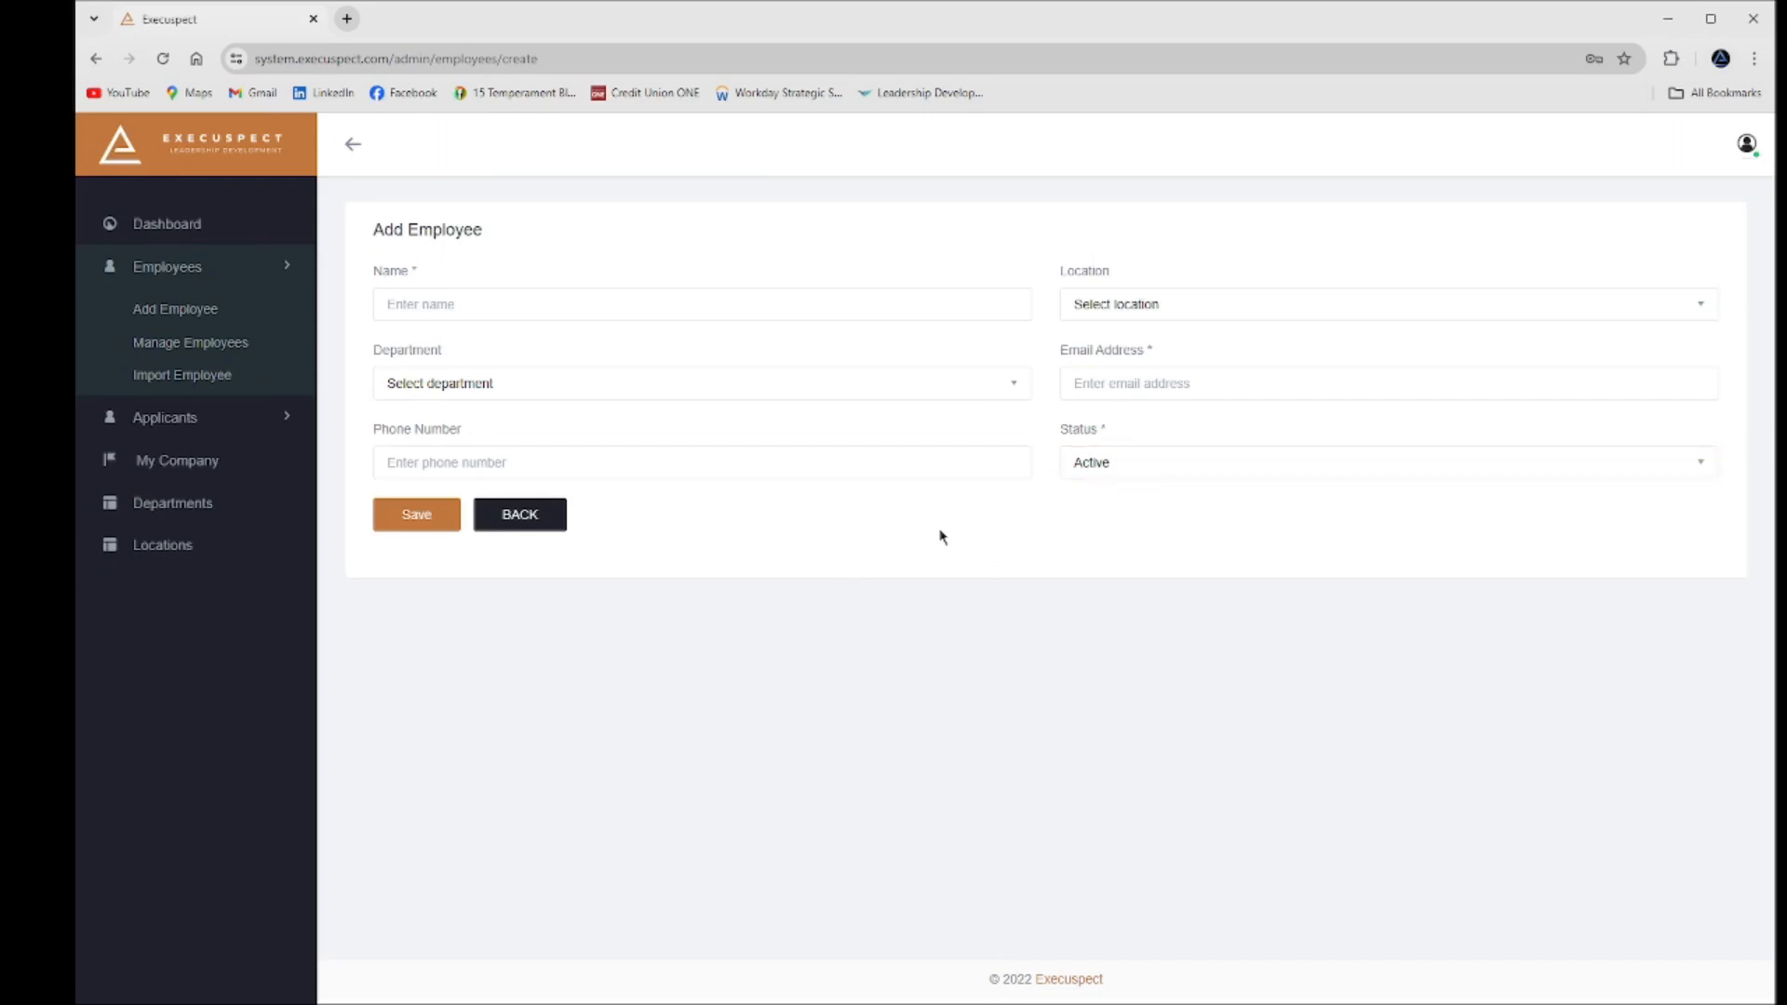
pyautogui.click(418, 519)
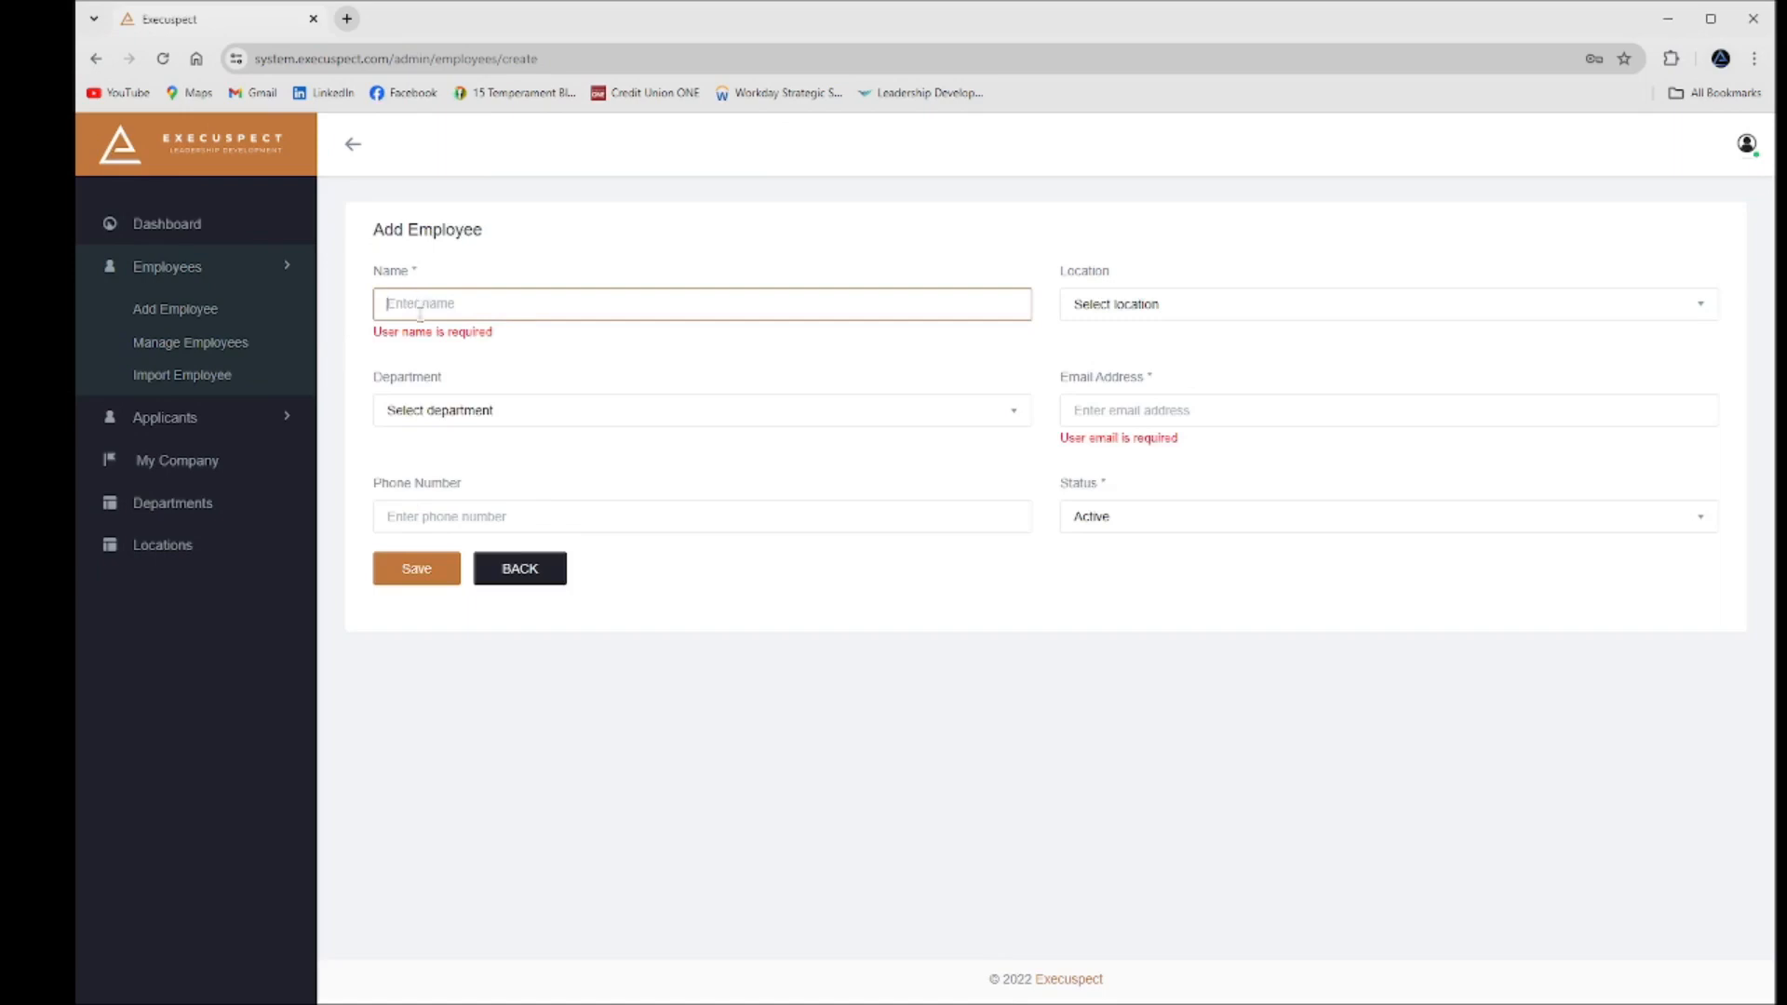
pyautogui.click(535, 575)
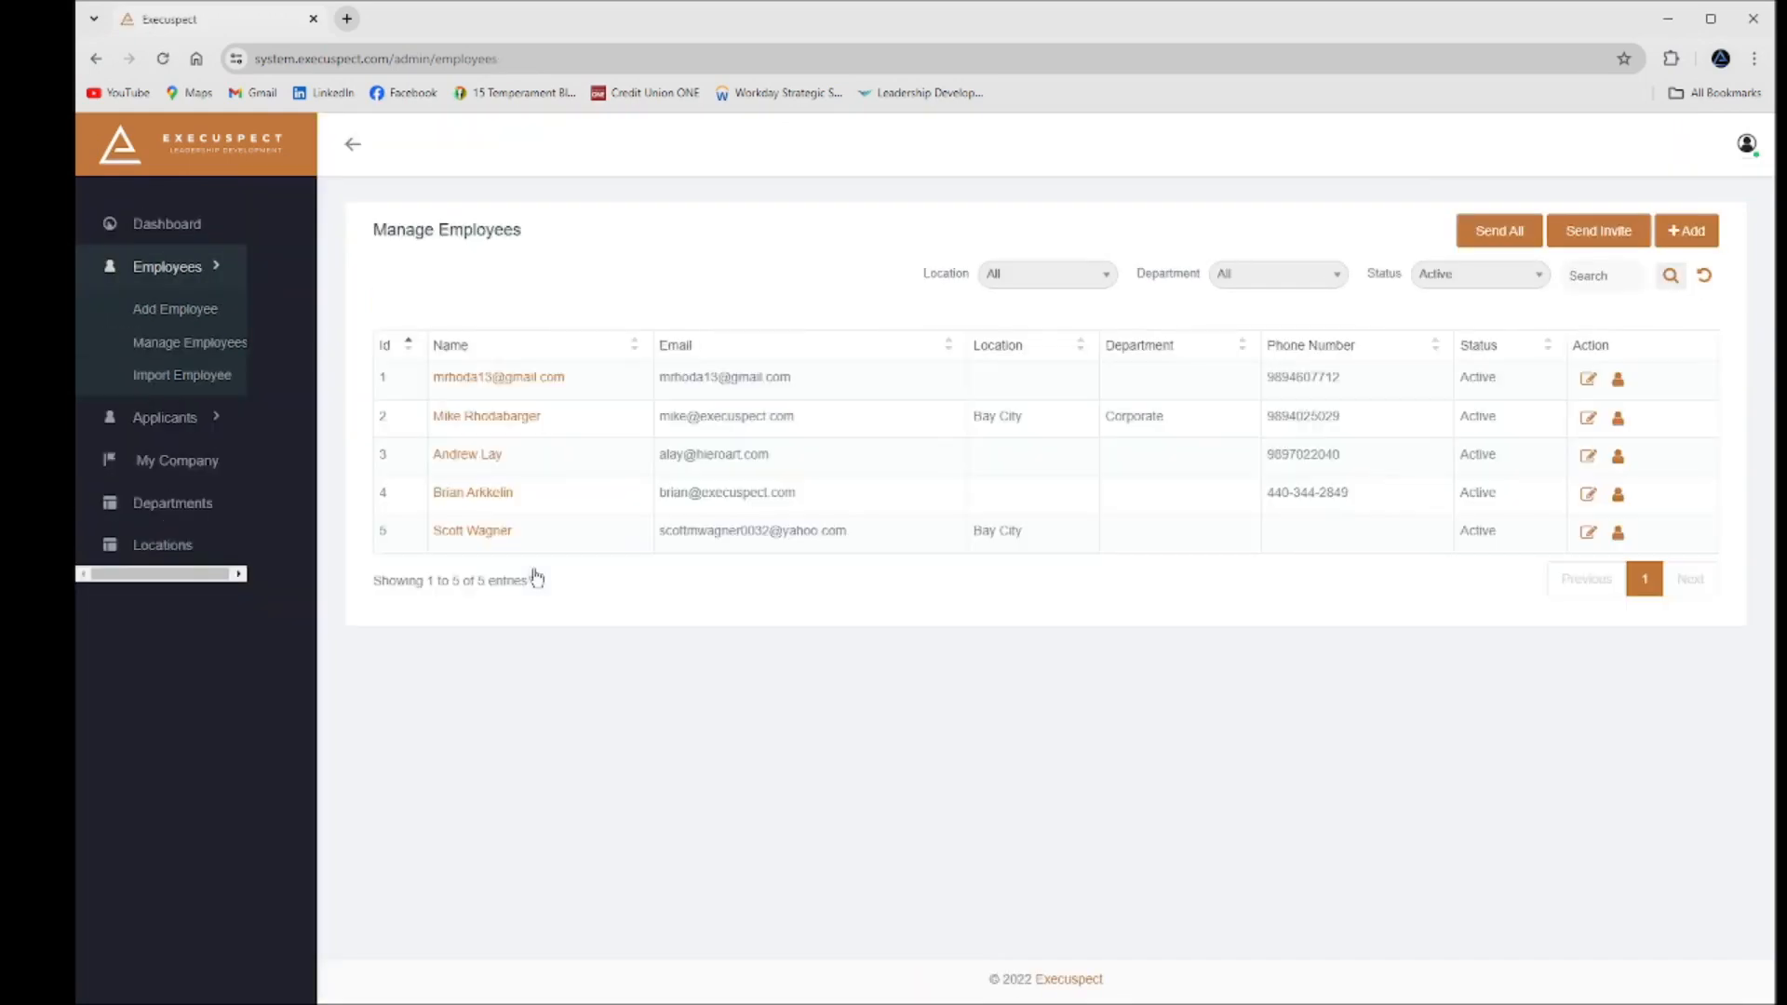
# Open the employee import page and compare the two field types, ending on Name, Email & Phone
pyautogui.click(153, 308)
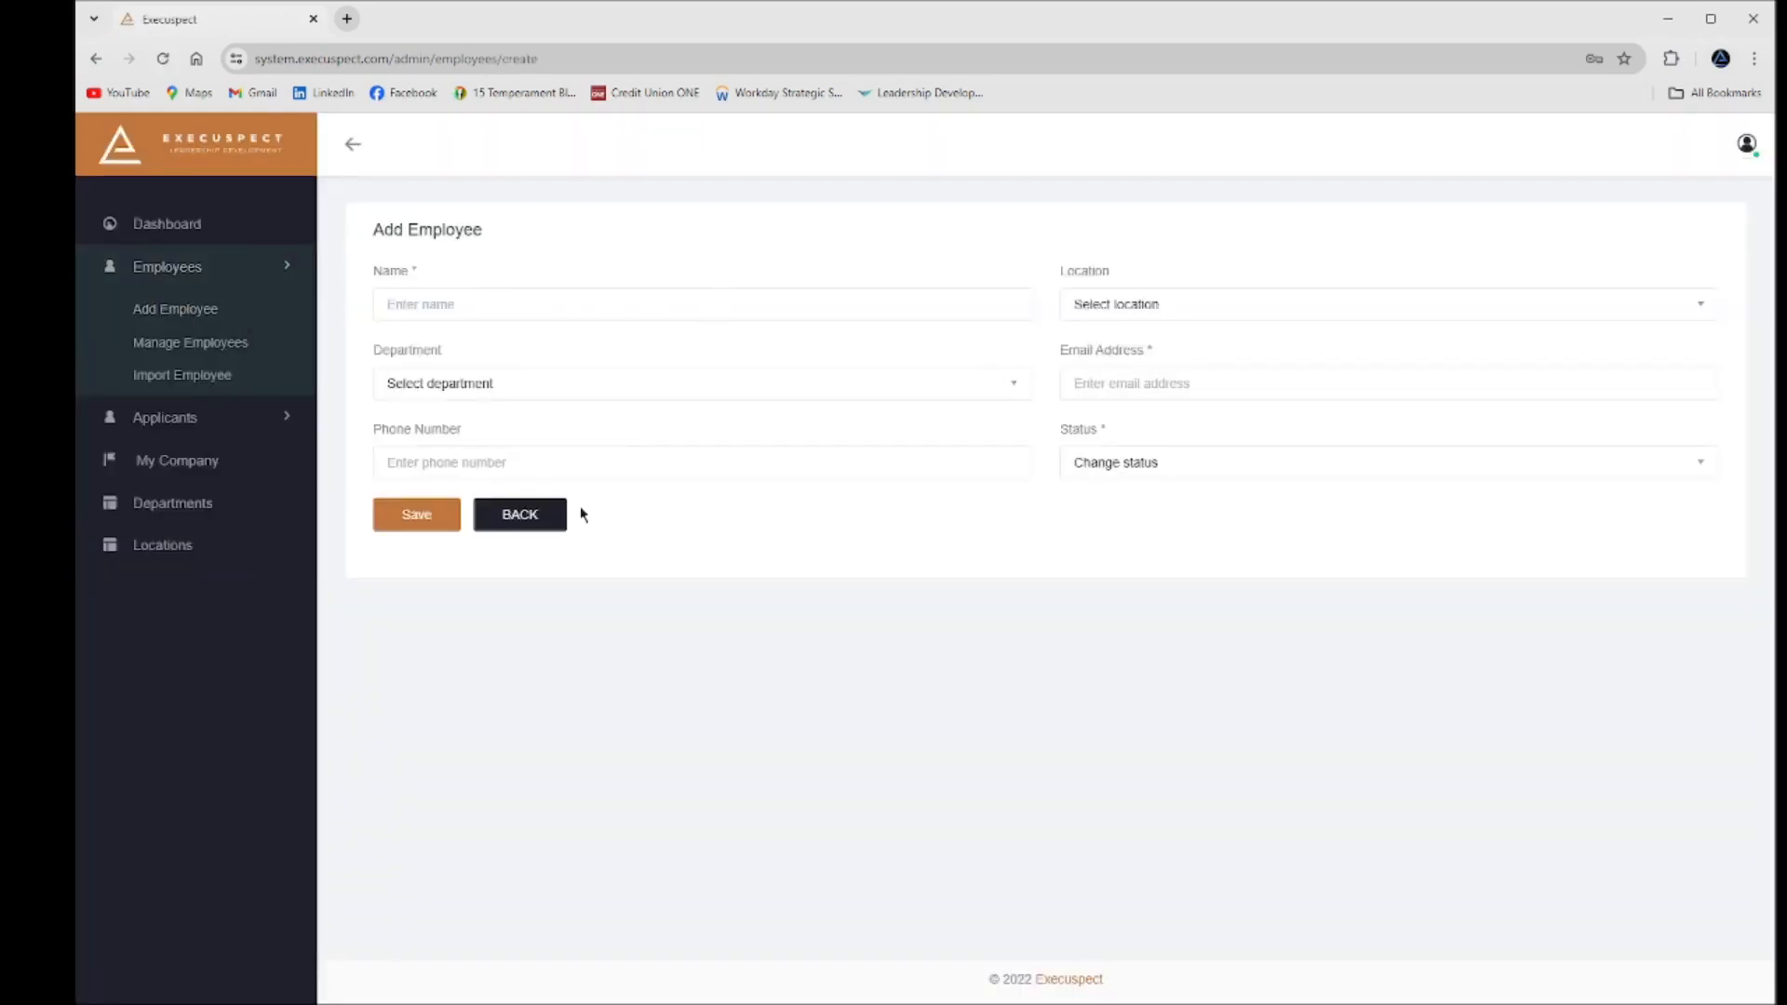
pyautogui.click(173, 378)
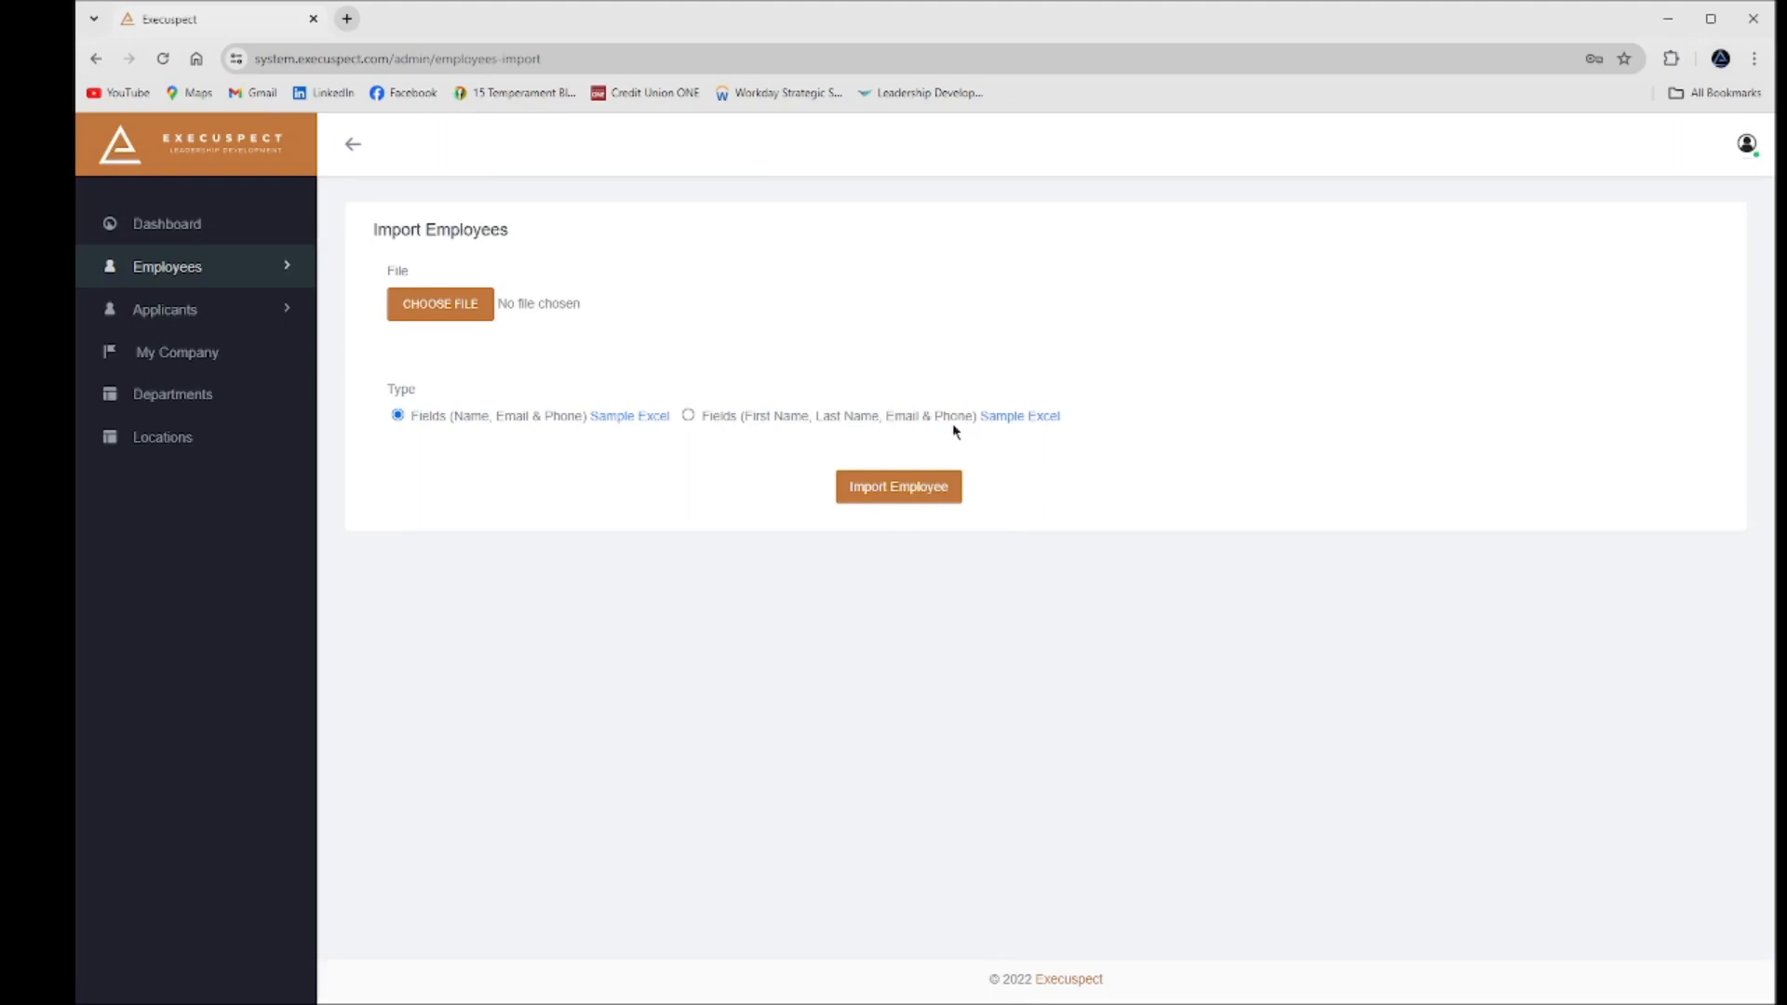
pyautogui.click(688, 416)
pyautogui.click(397, 416)
# Open the list of managed employees and filter it by location Ashtabula and department Sales
pyautogui.click(182, 271)
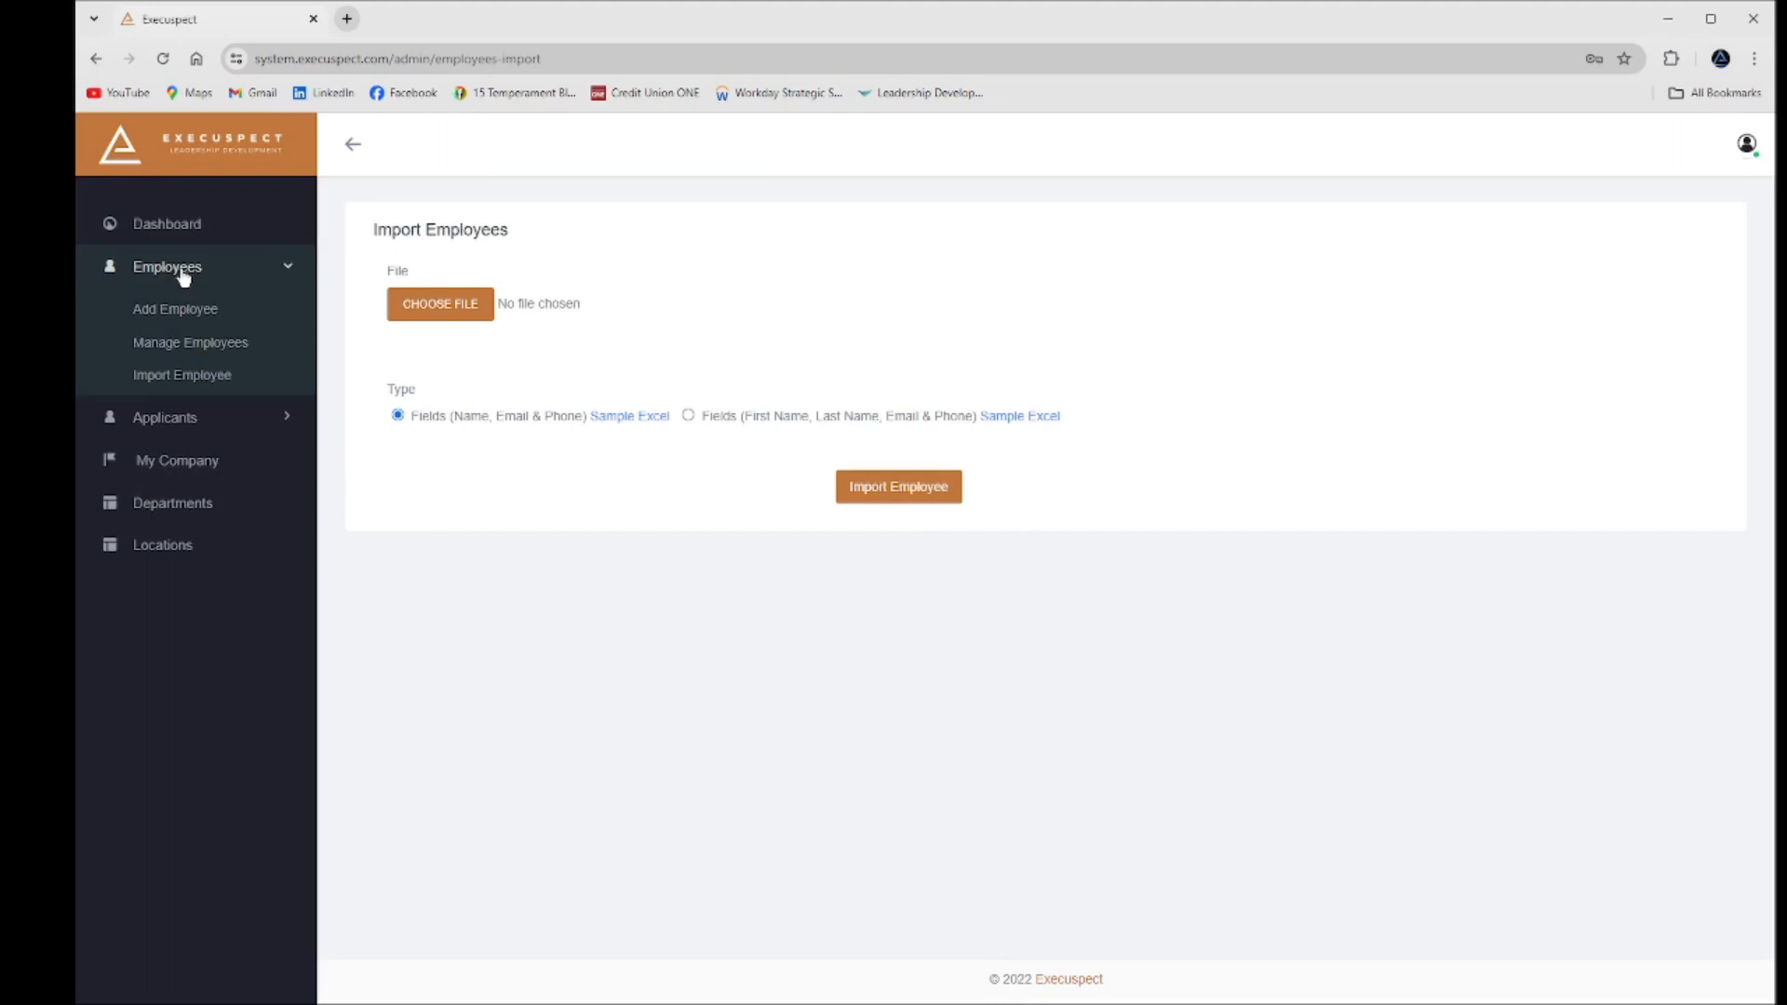
pyautogui.click(197, 347)
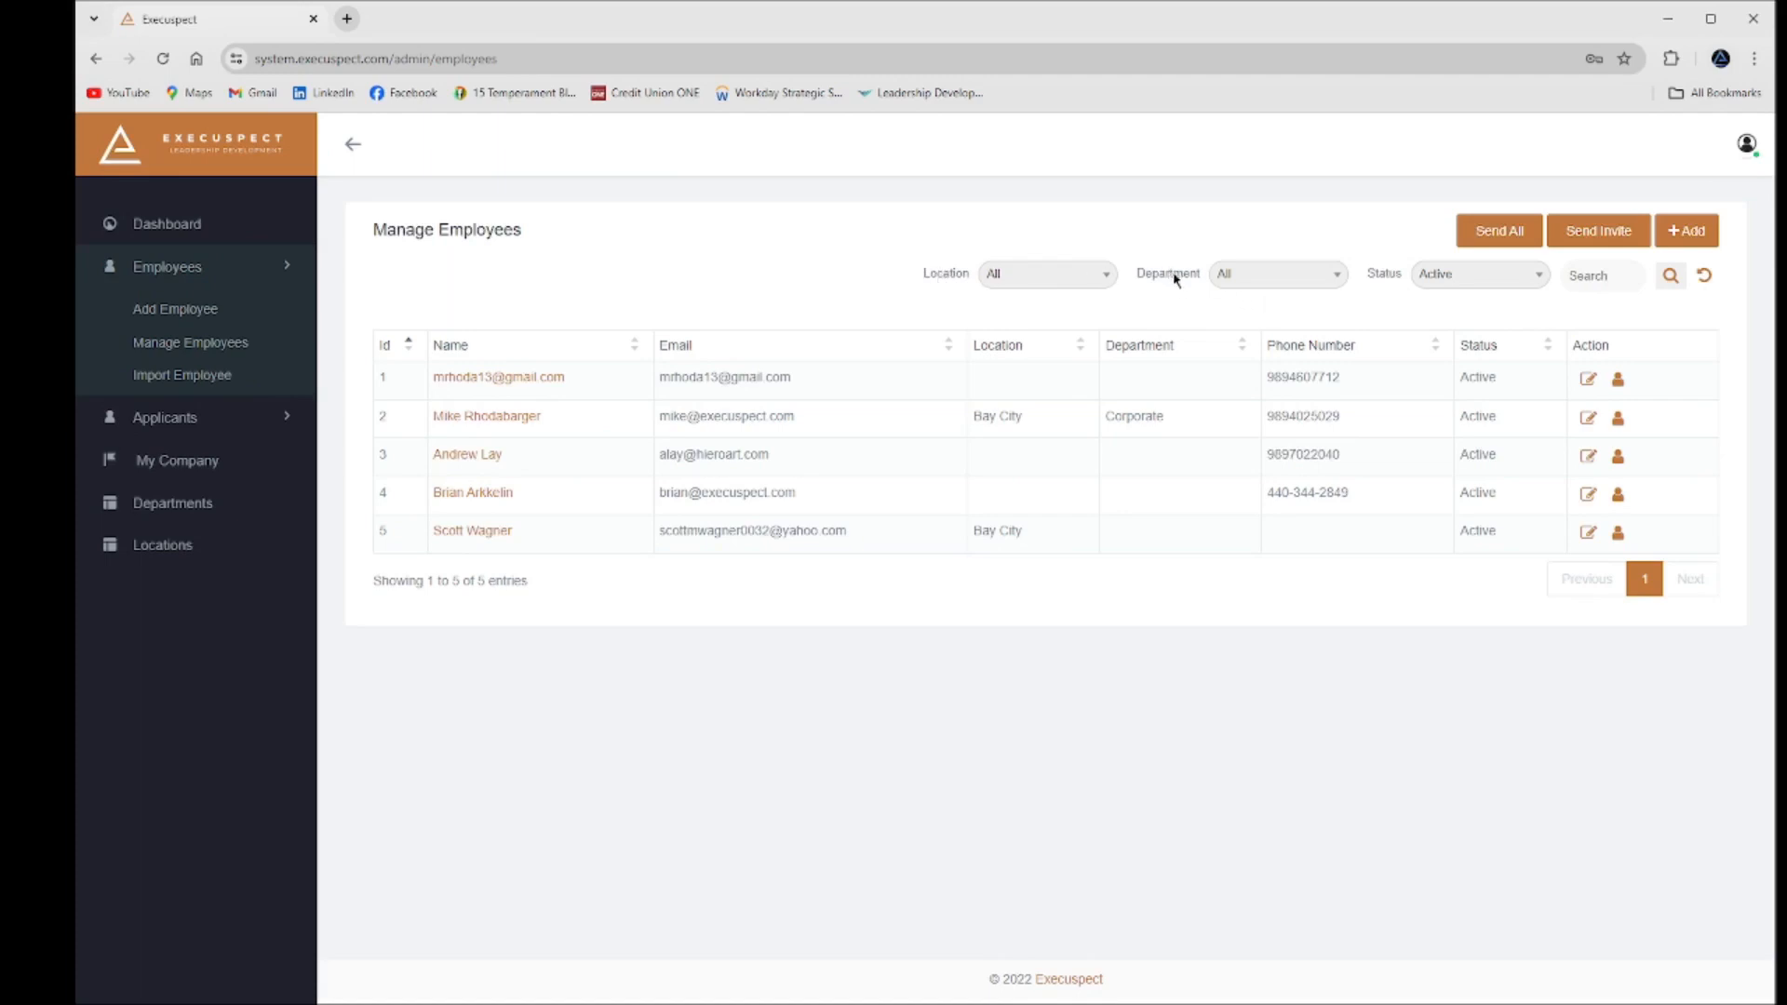
pyautogui.click(1047, 275)
pyautogui.click(1063, 367)
pyautogui.click(1284, 280)
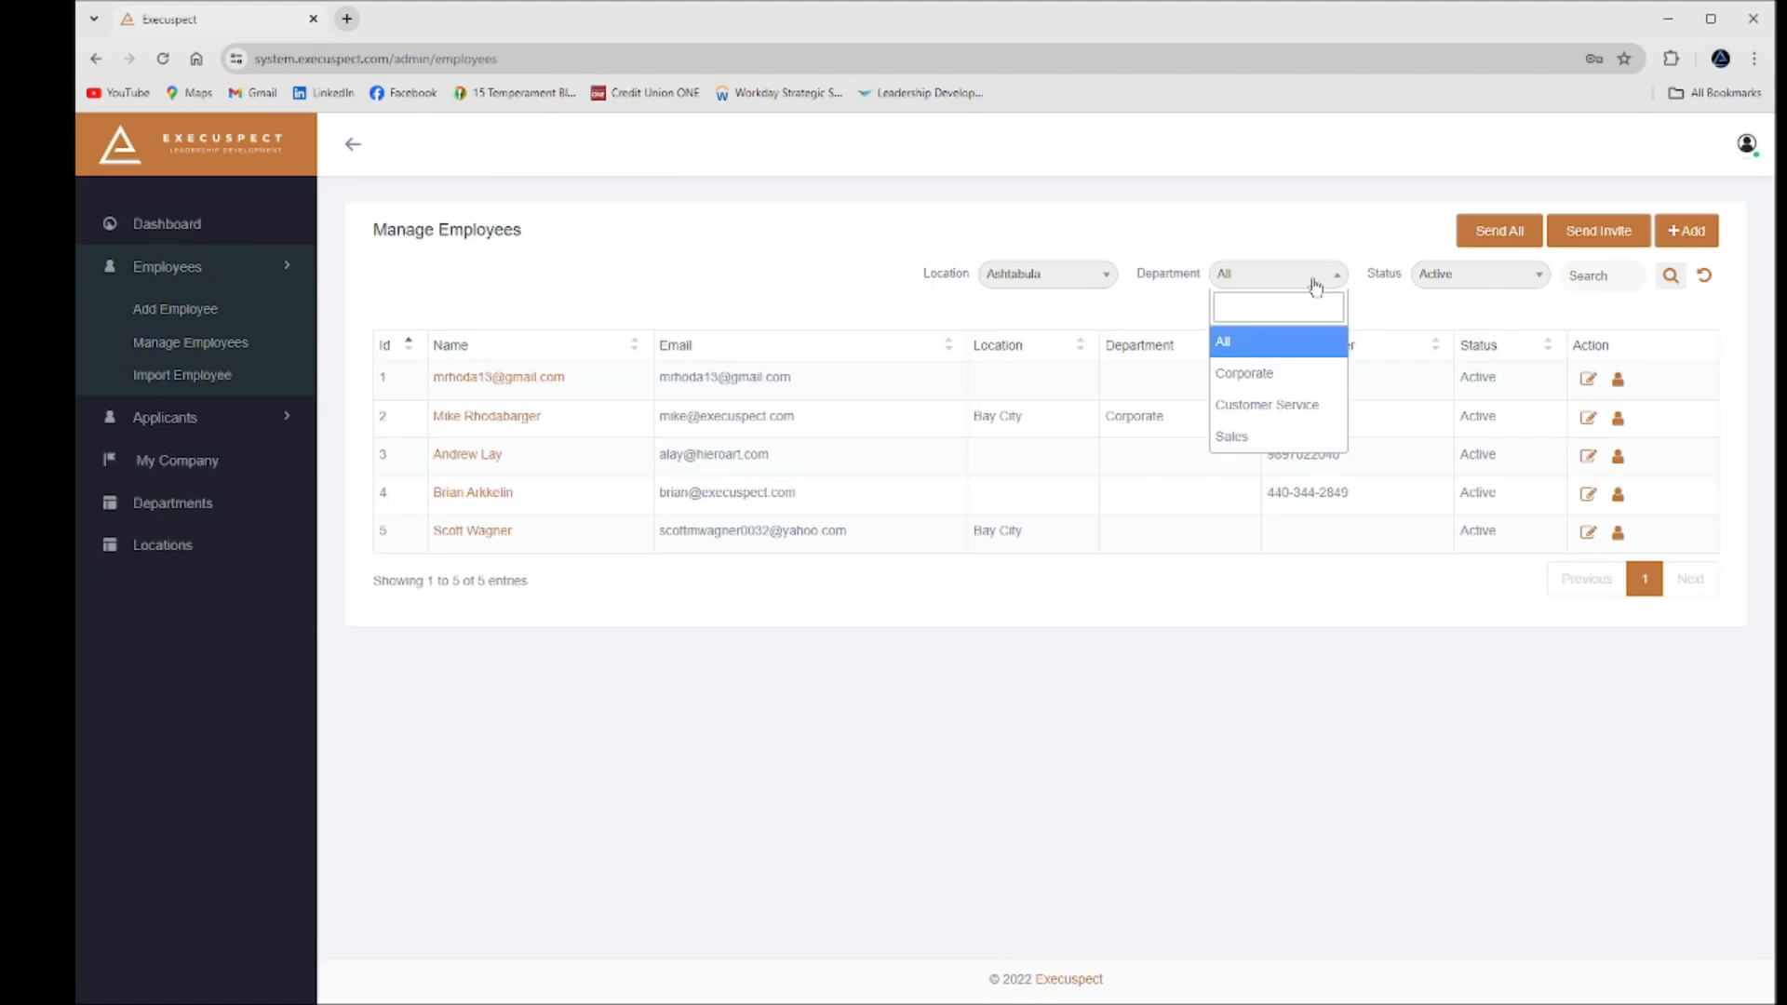
pyautogui.click(1280, 431)
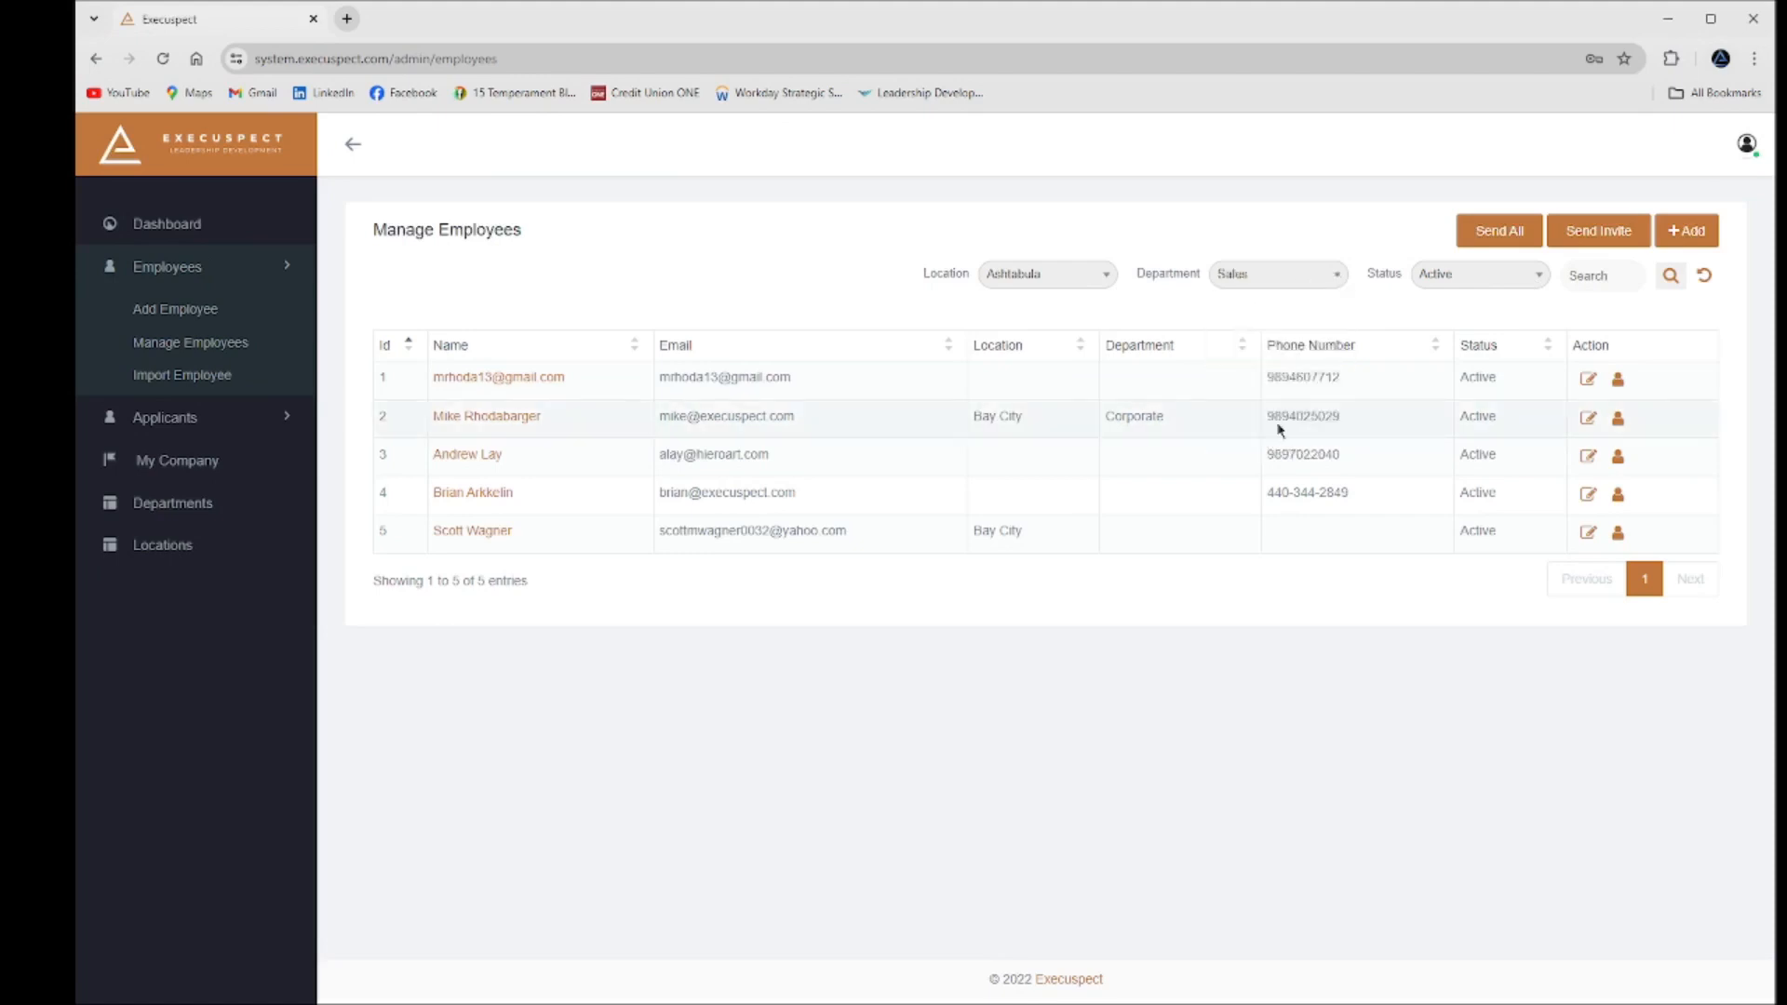
pyautogui.click(1671, 276)
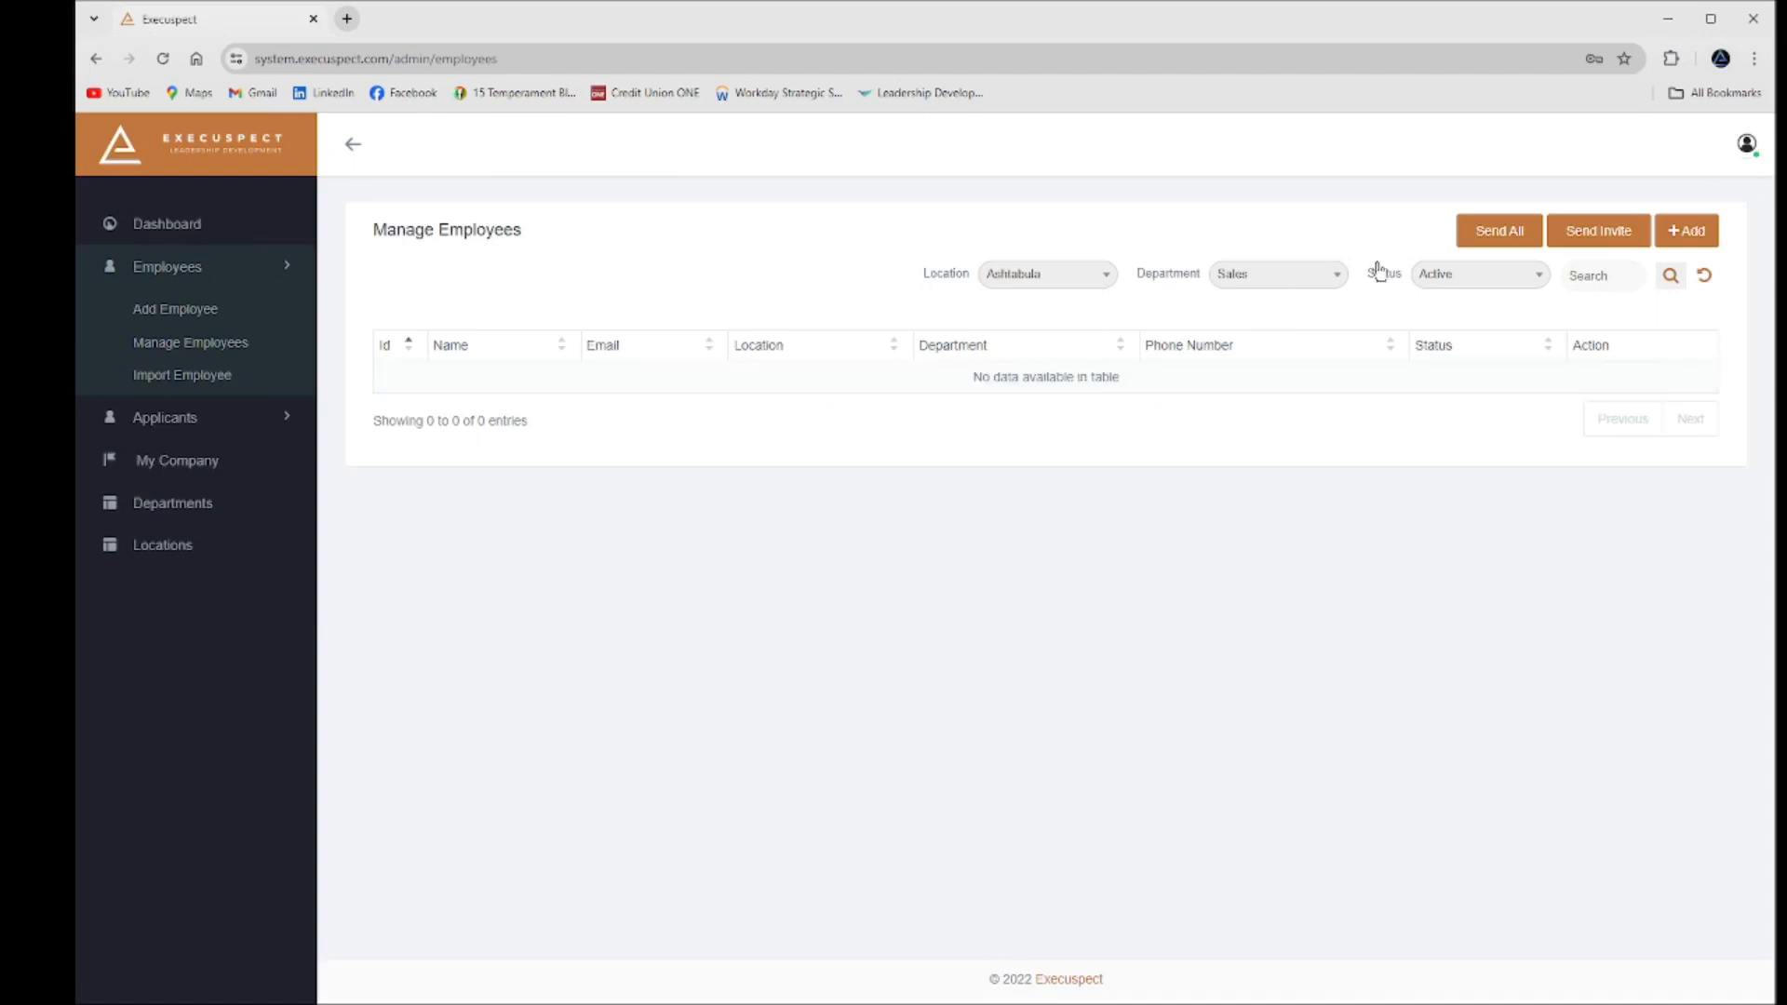
# Reset the location and department filters to All and run the employee search again
pyautogui.click(1098, 275)
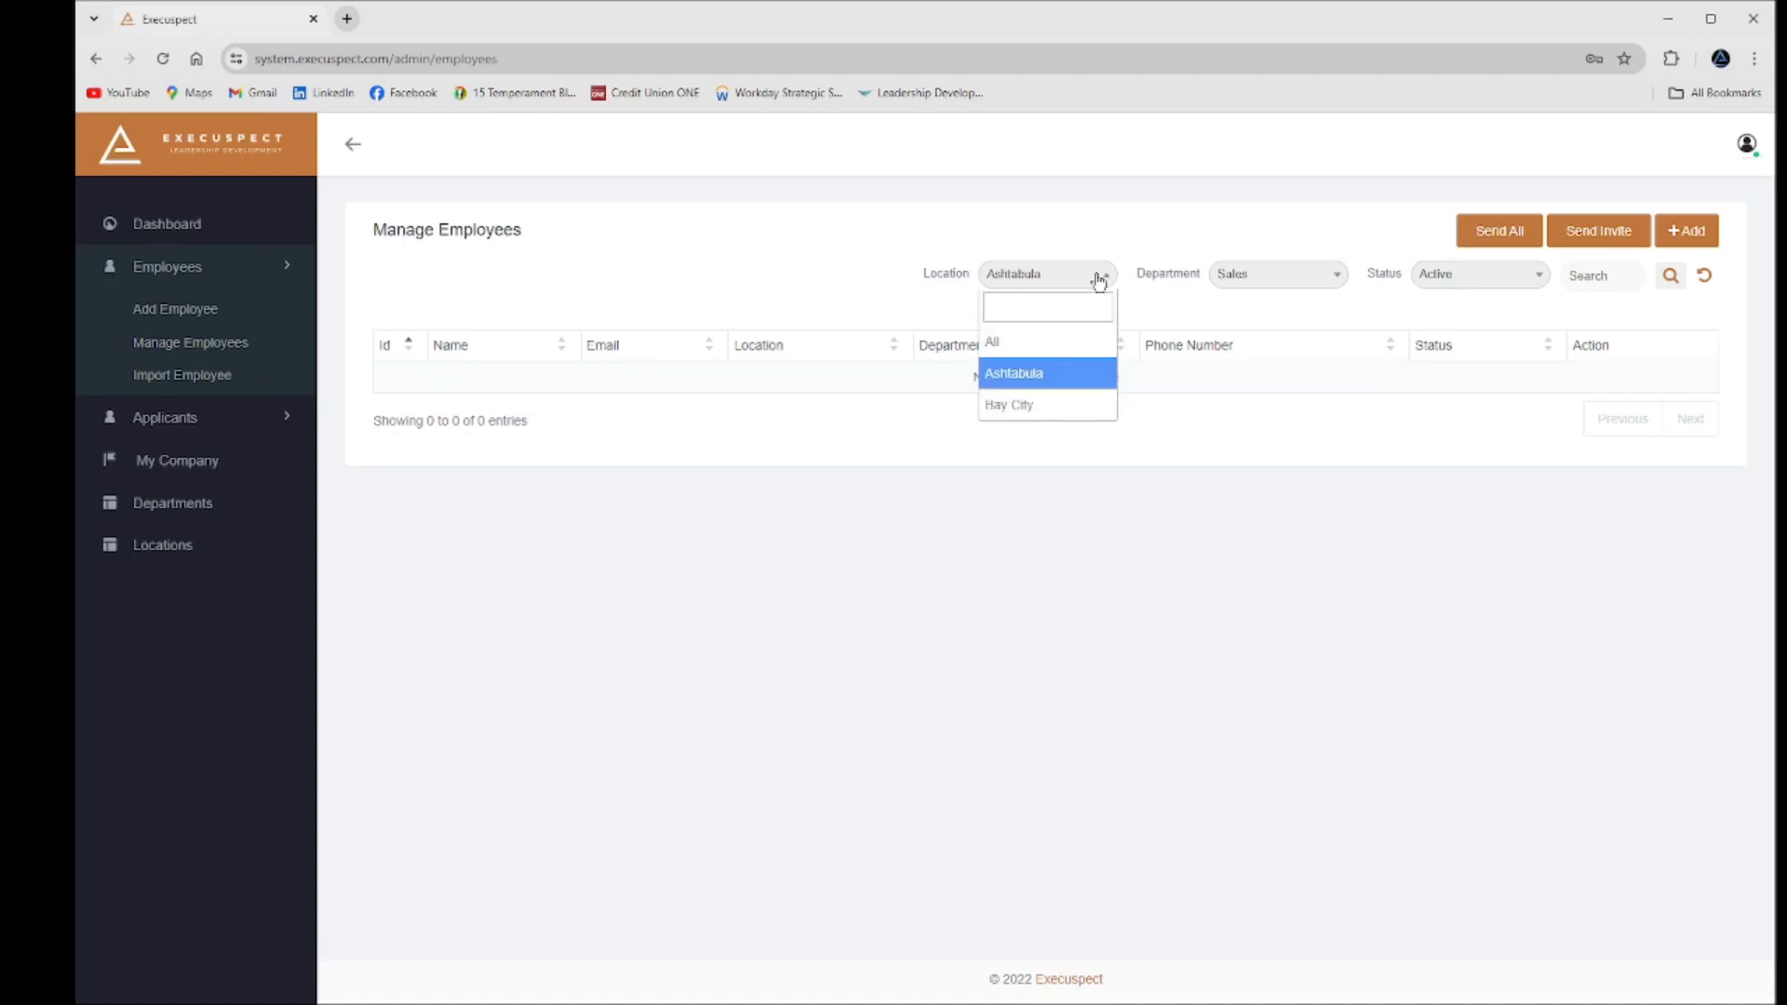
pyautogui.click(987, 349)
pyautogui.click(1295, 277)
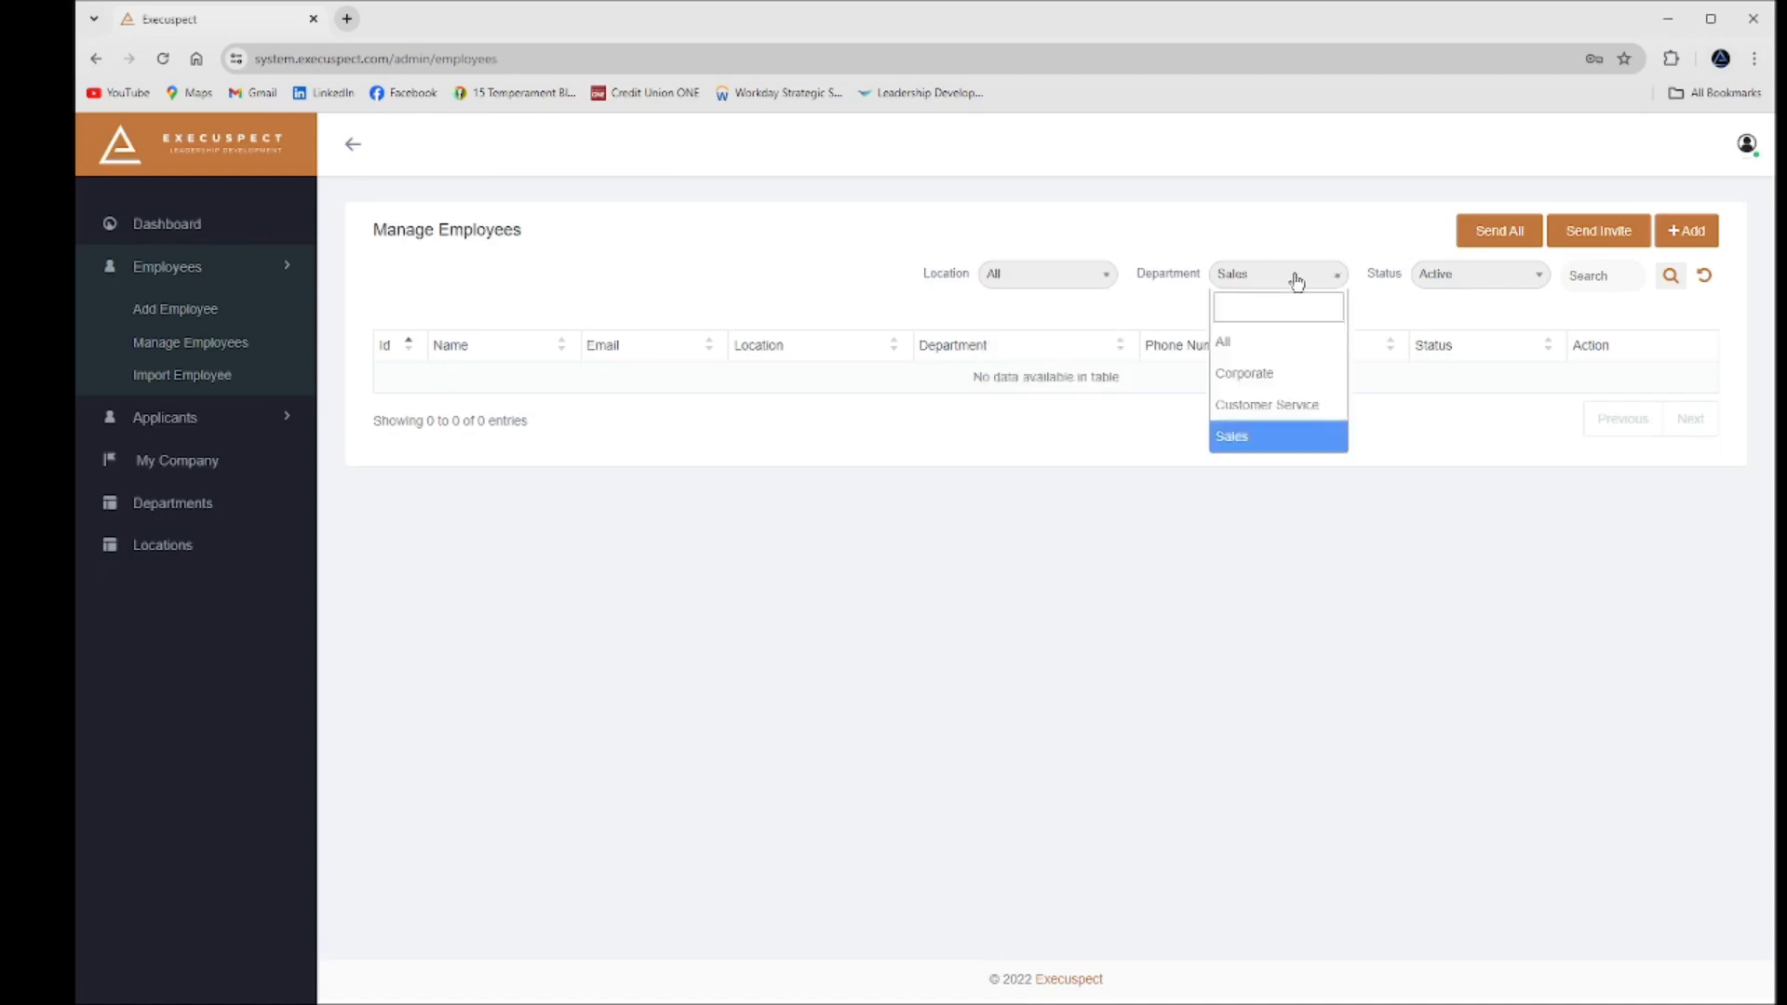
pyautogui.click(1252, 344)
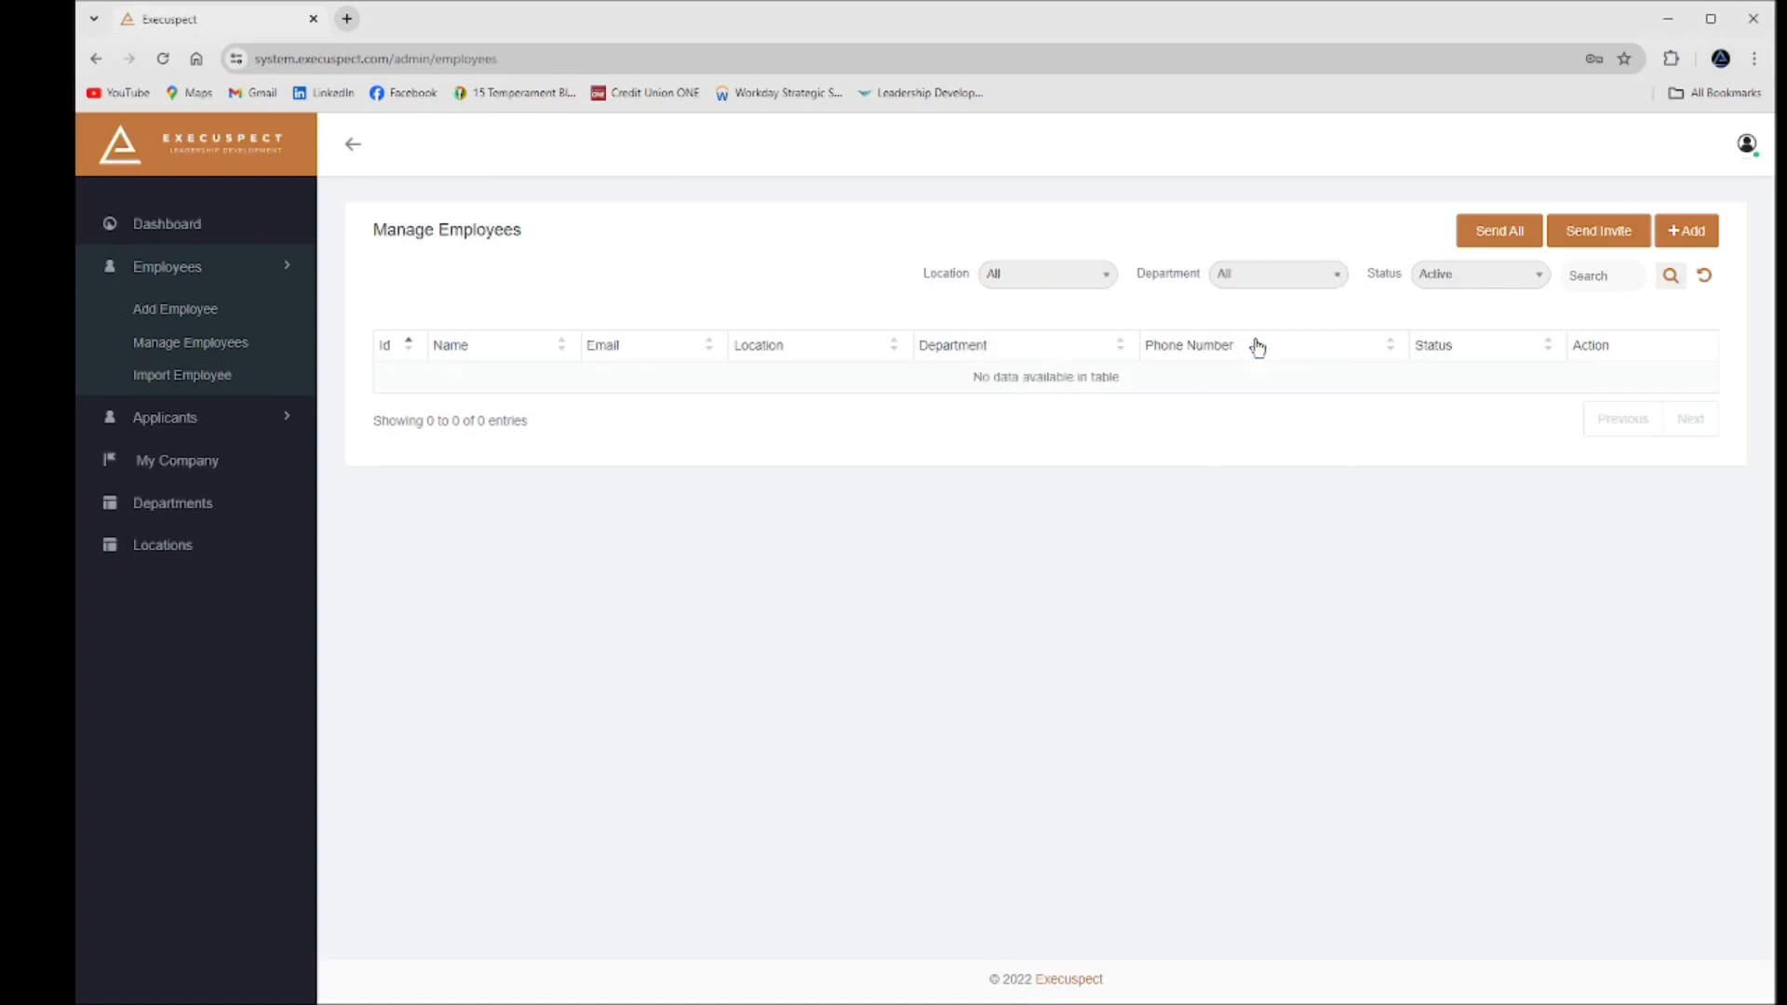
pyautogui.click(1671, 277)
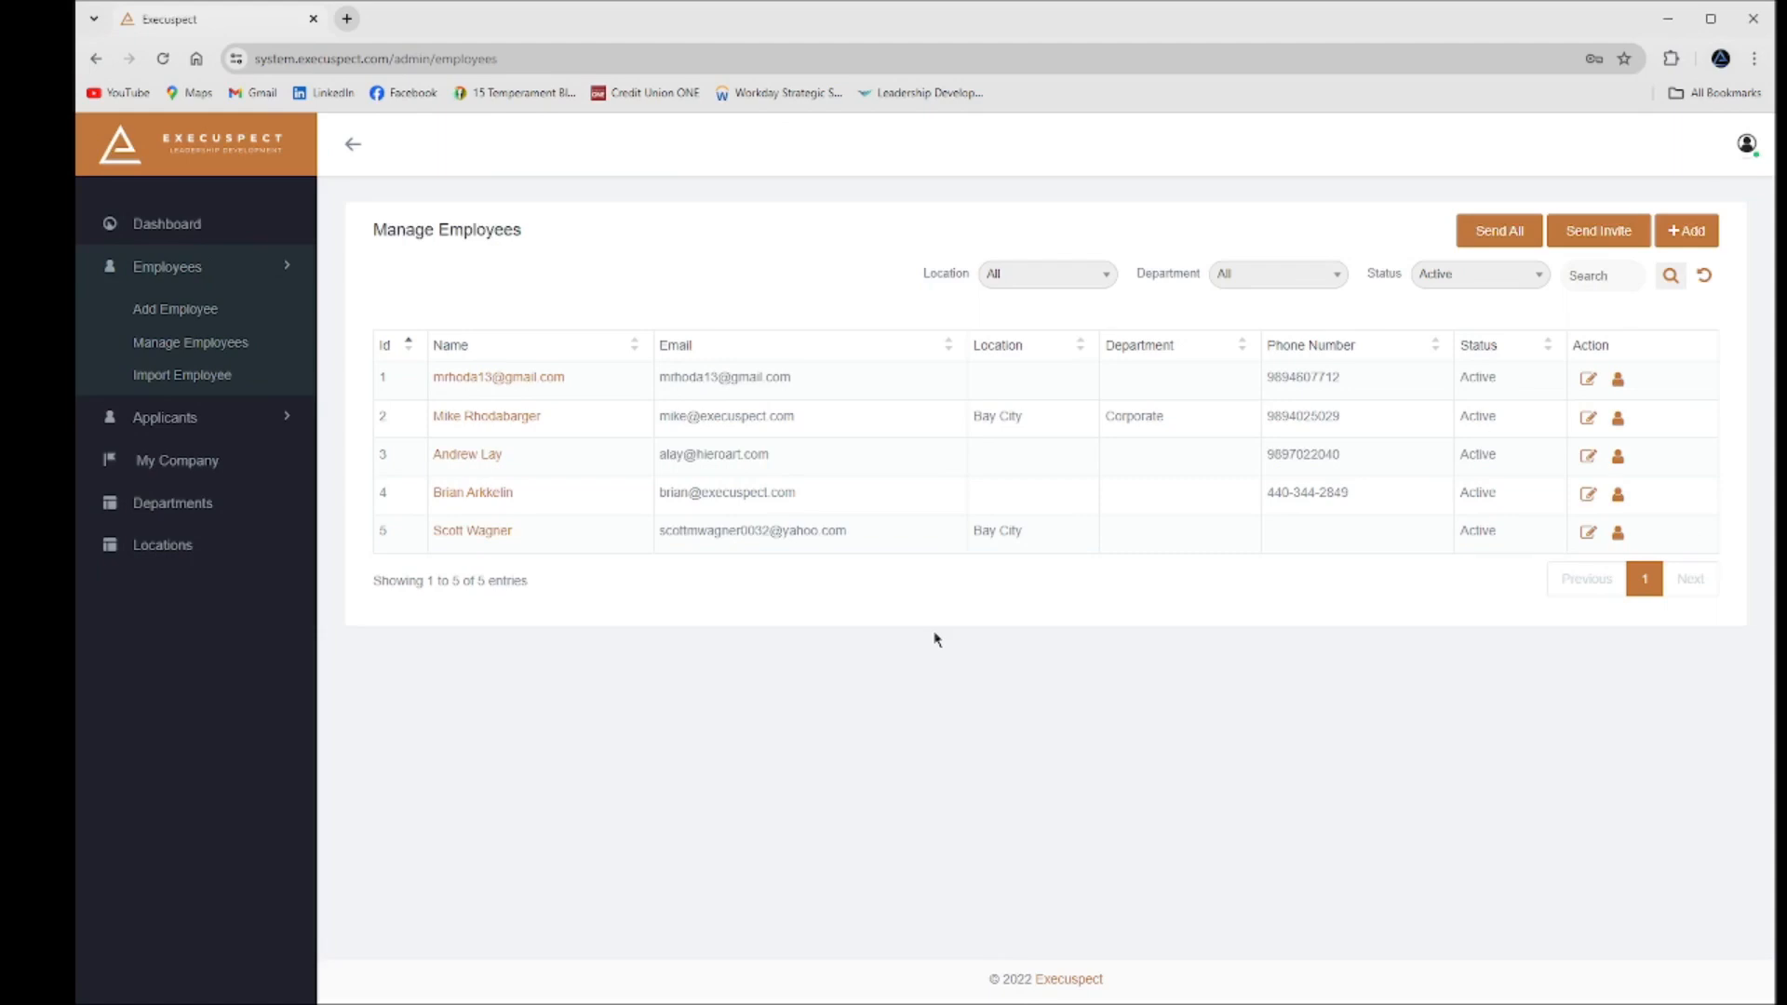
# Change the status of the first employee in the list to Inactive and save the record
pyautogui.click(1587, 381)
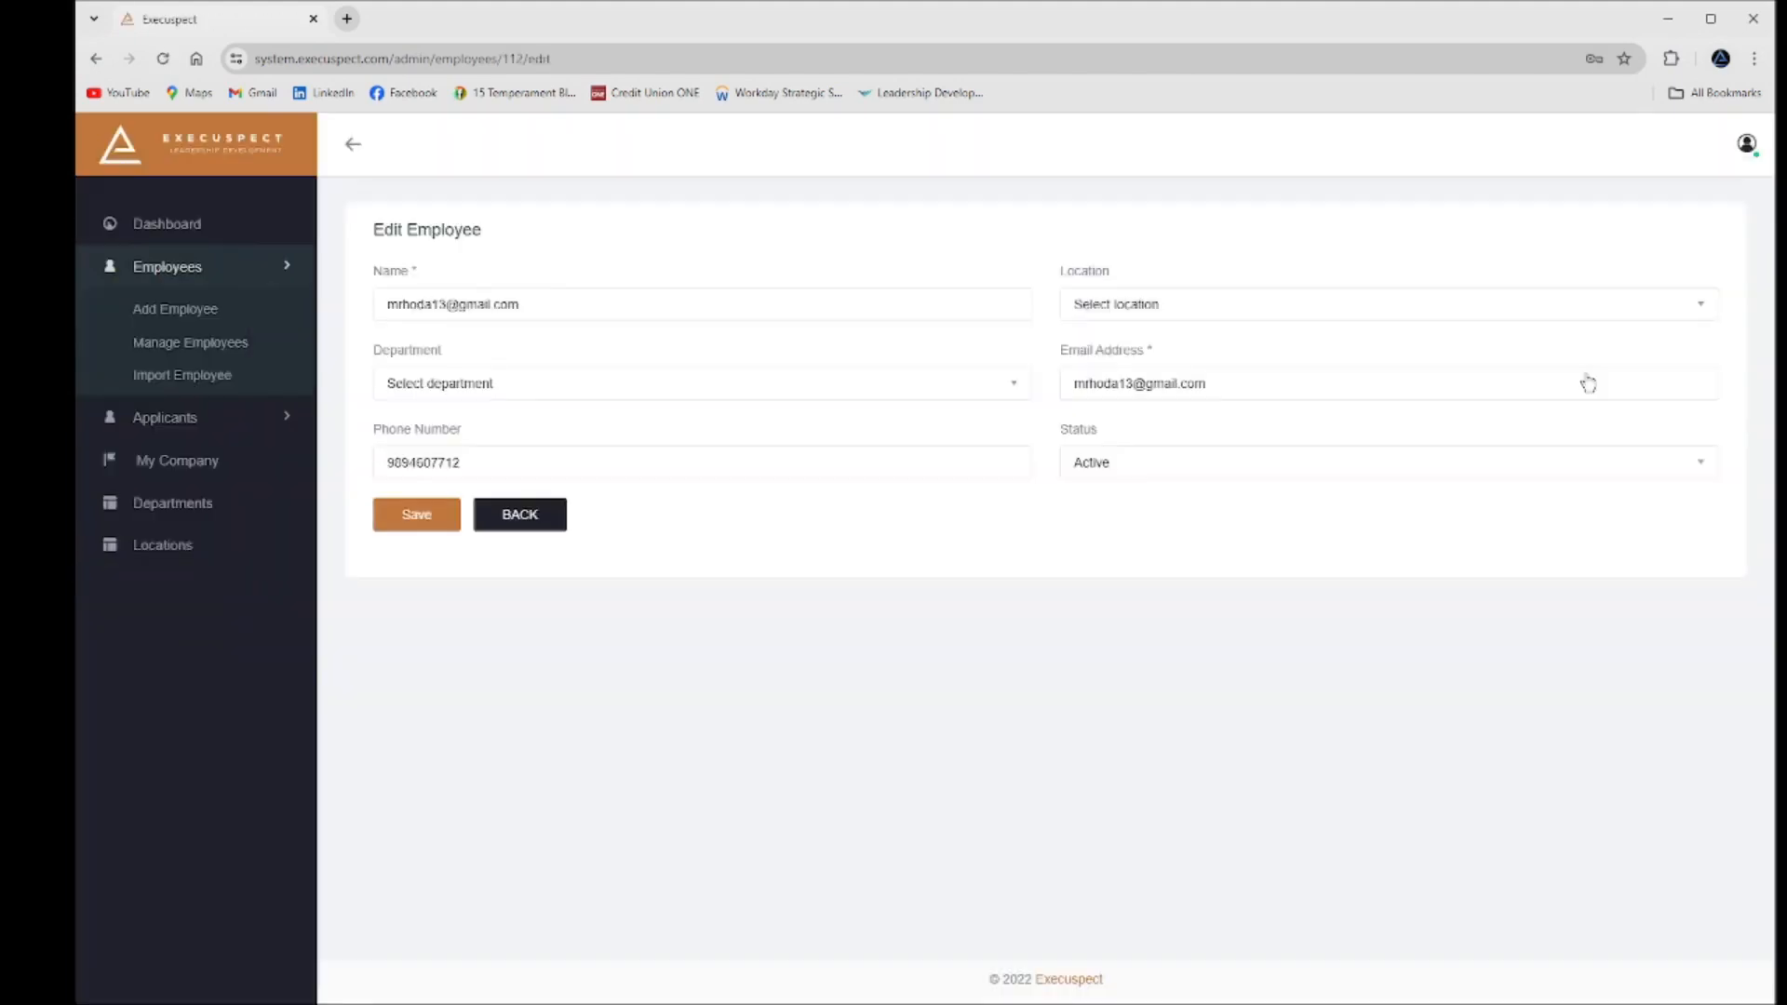
pyautogui.click(1132, 474)
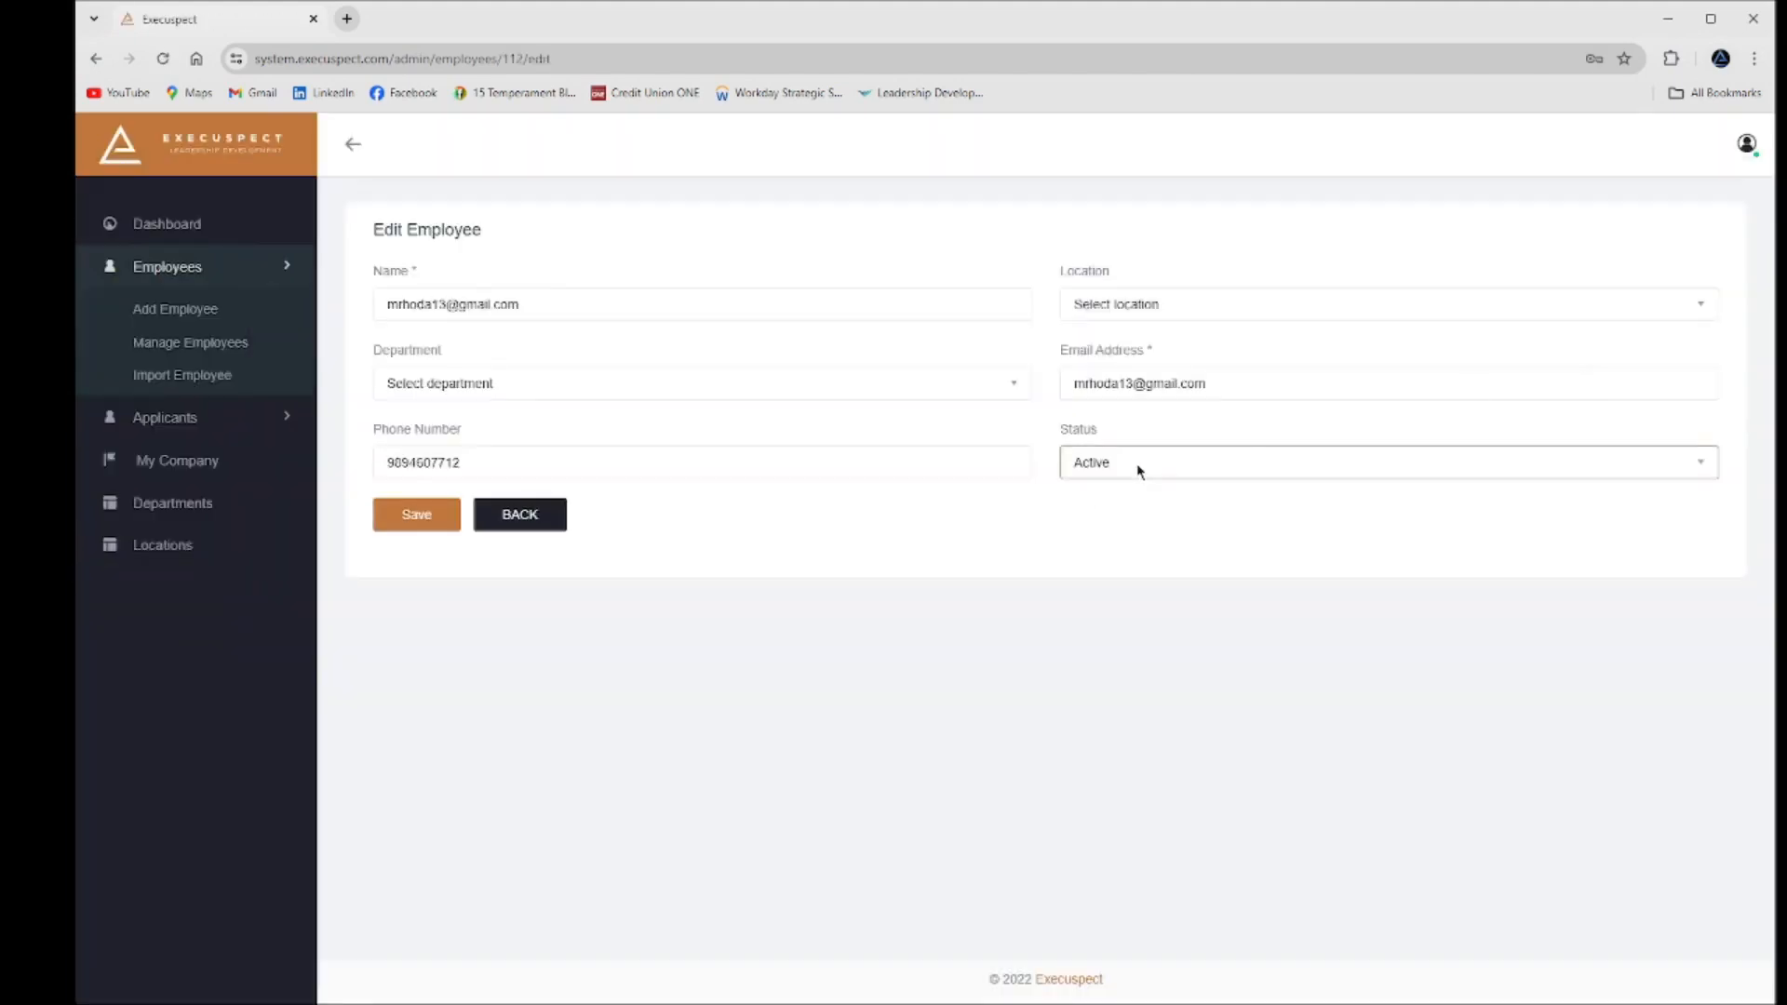
pyautogui.click(1110, 528)
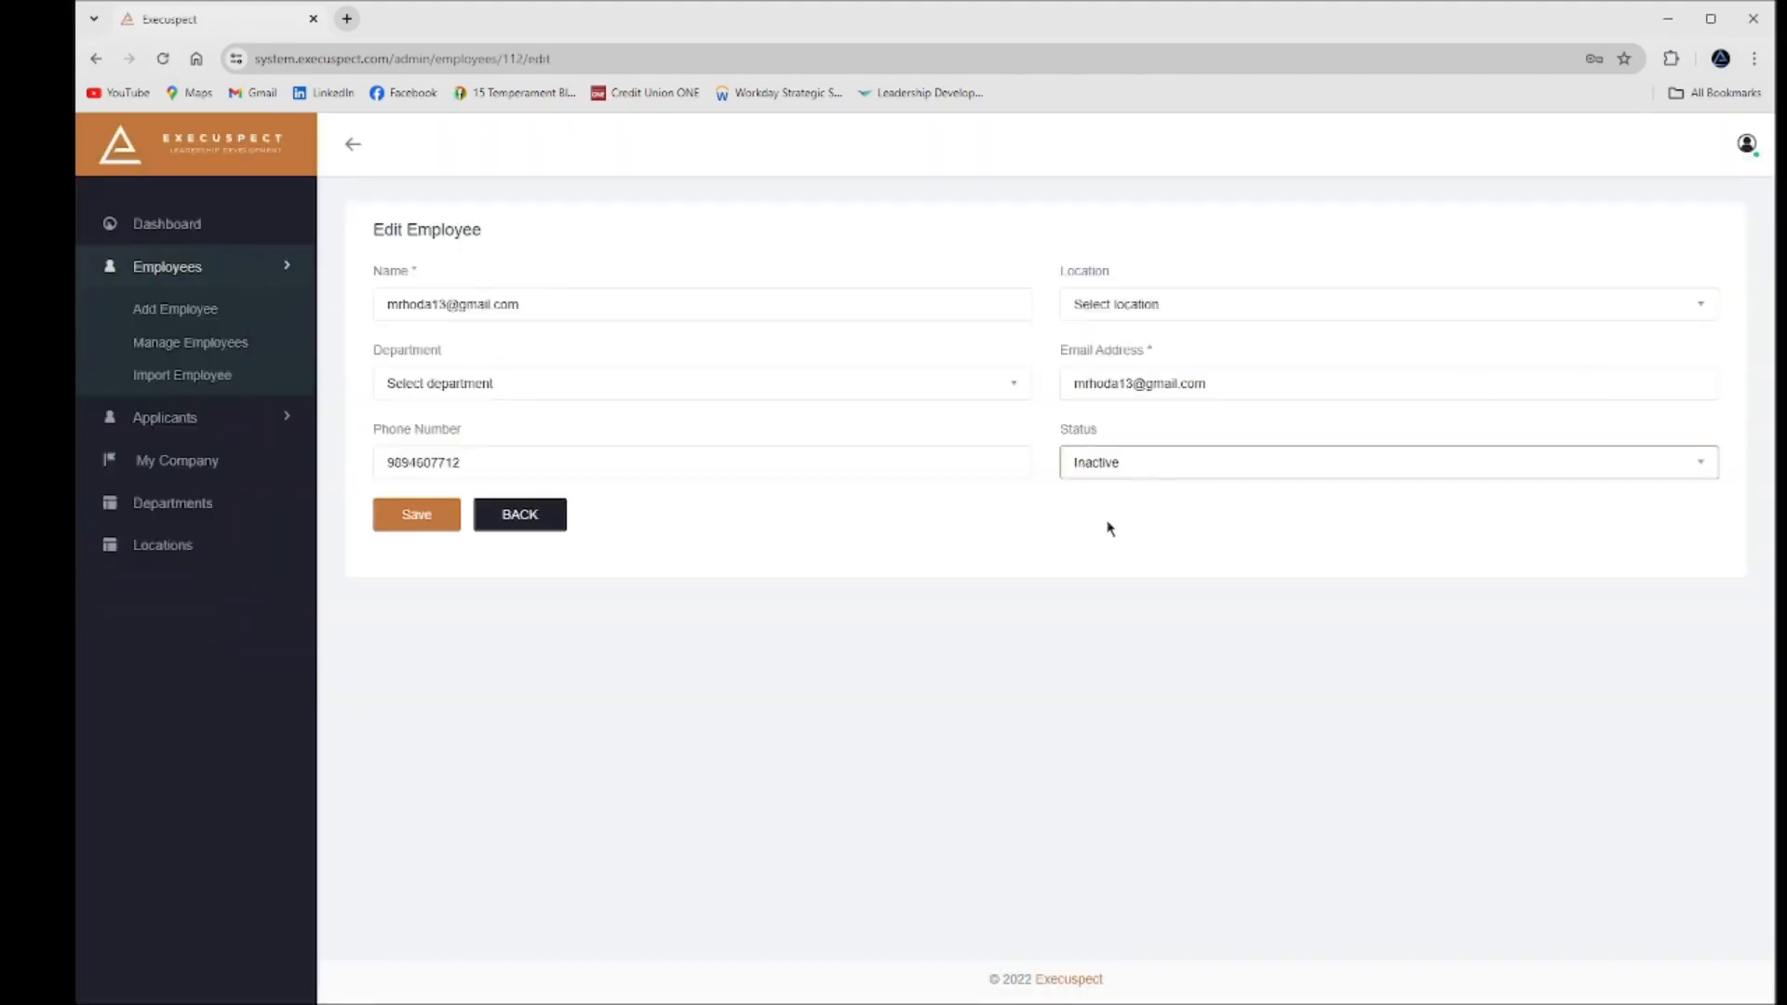
pyautogui.click(443, 513)
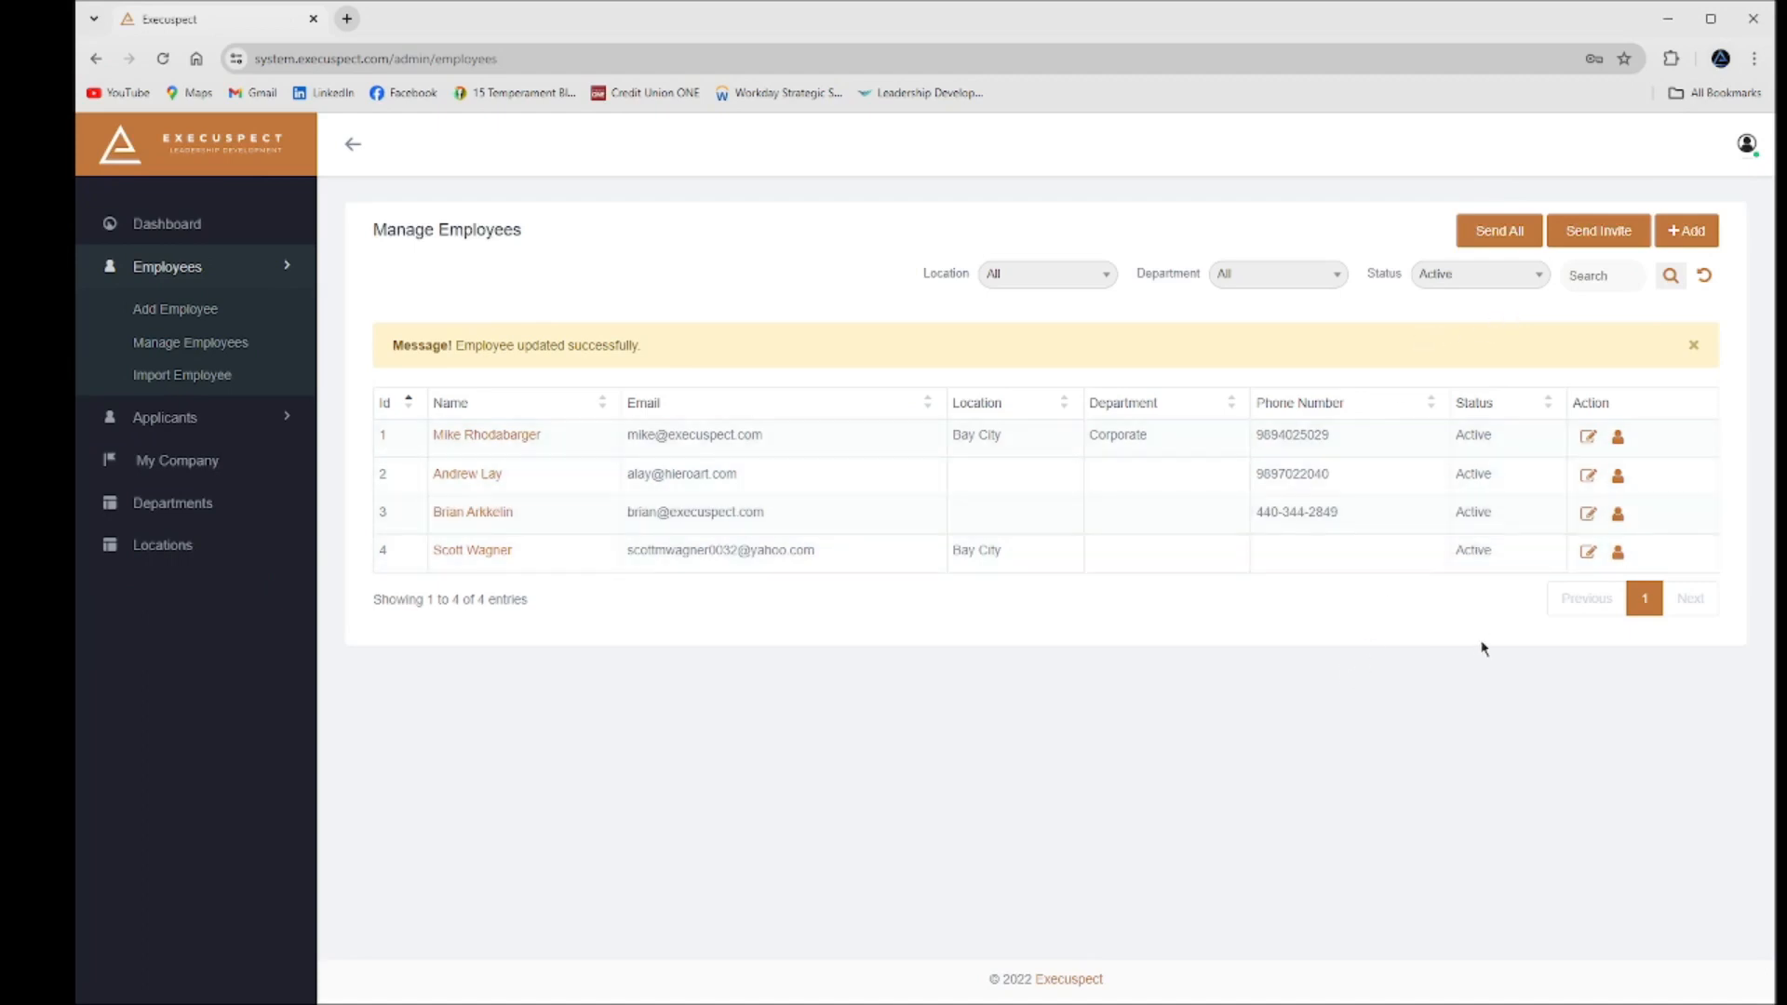
# Filter the employee list to show only employees with the status Inactive
pyautogui.click(1537, 274)
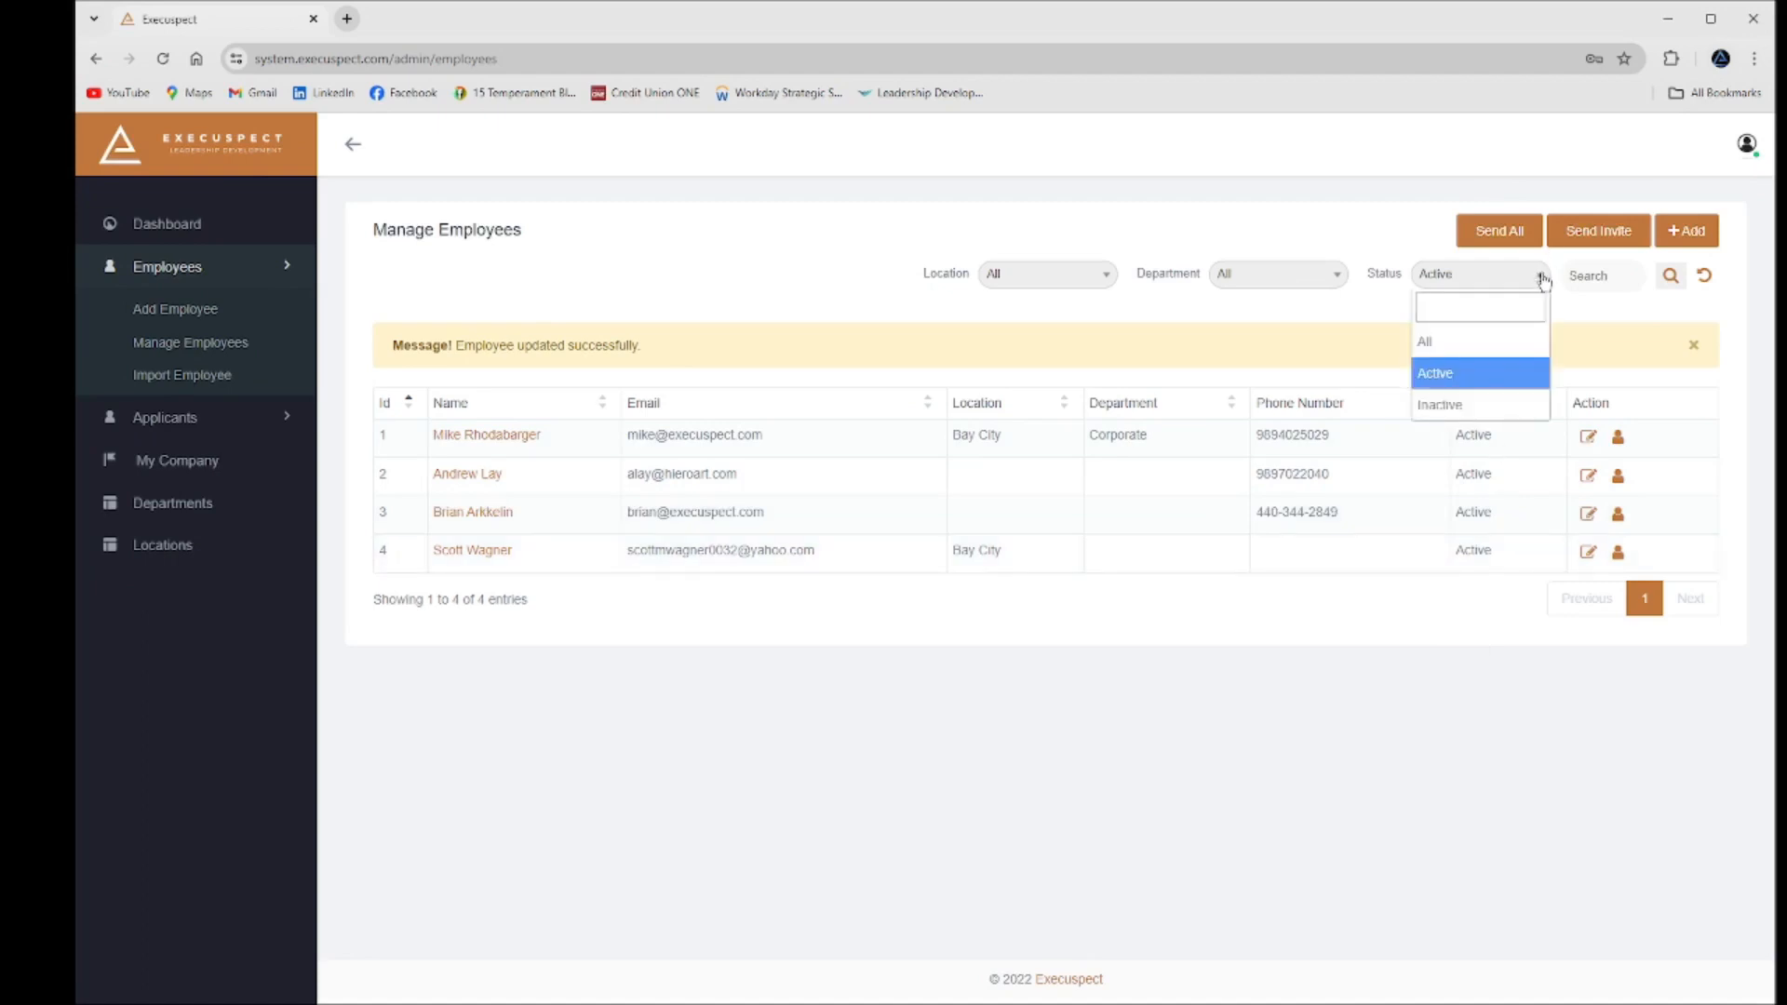
pyautogui.click(1466, 412)
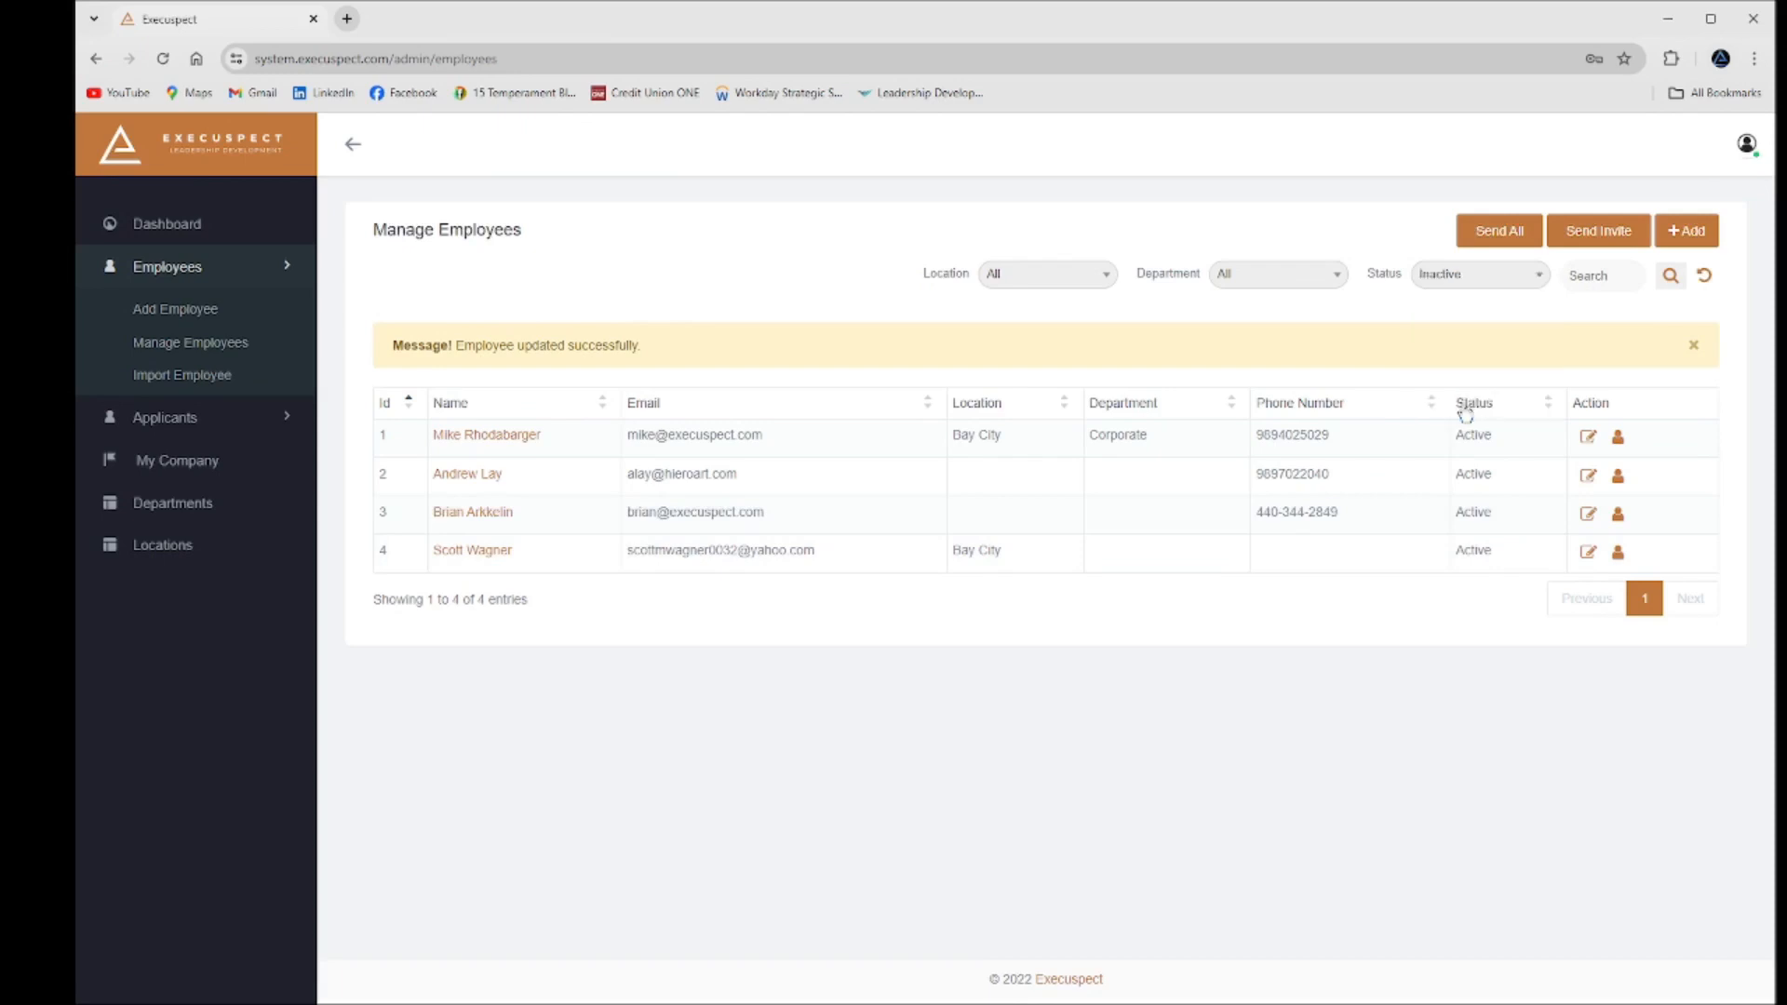
pyautogui.click(1668, 277)
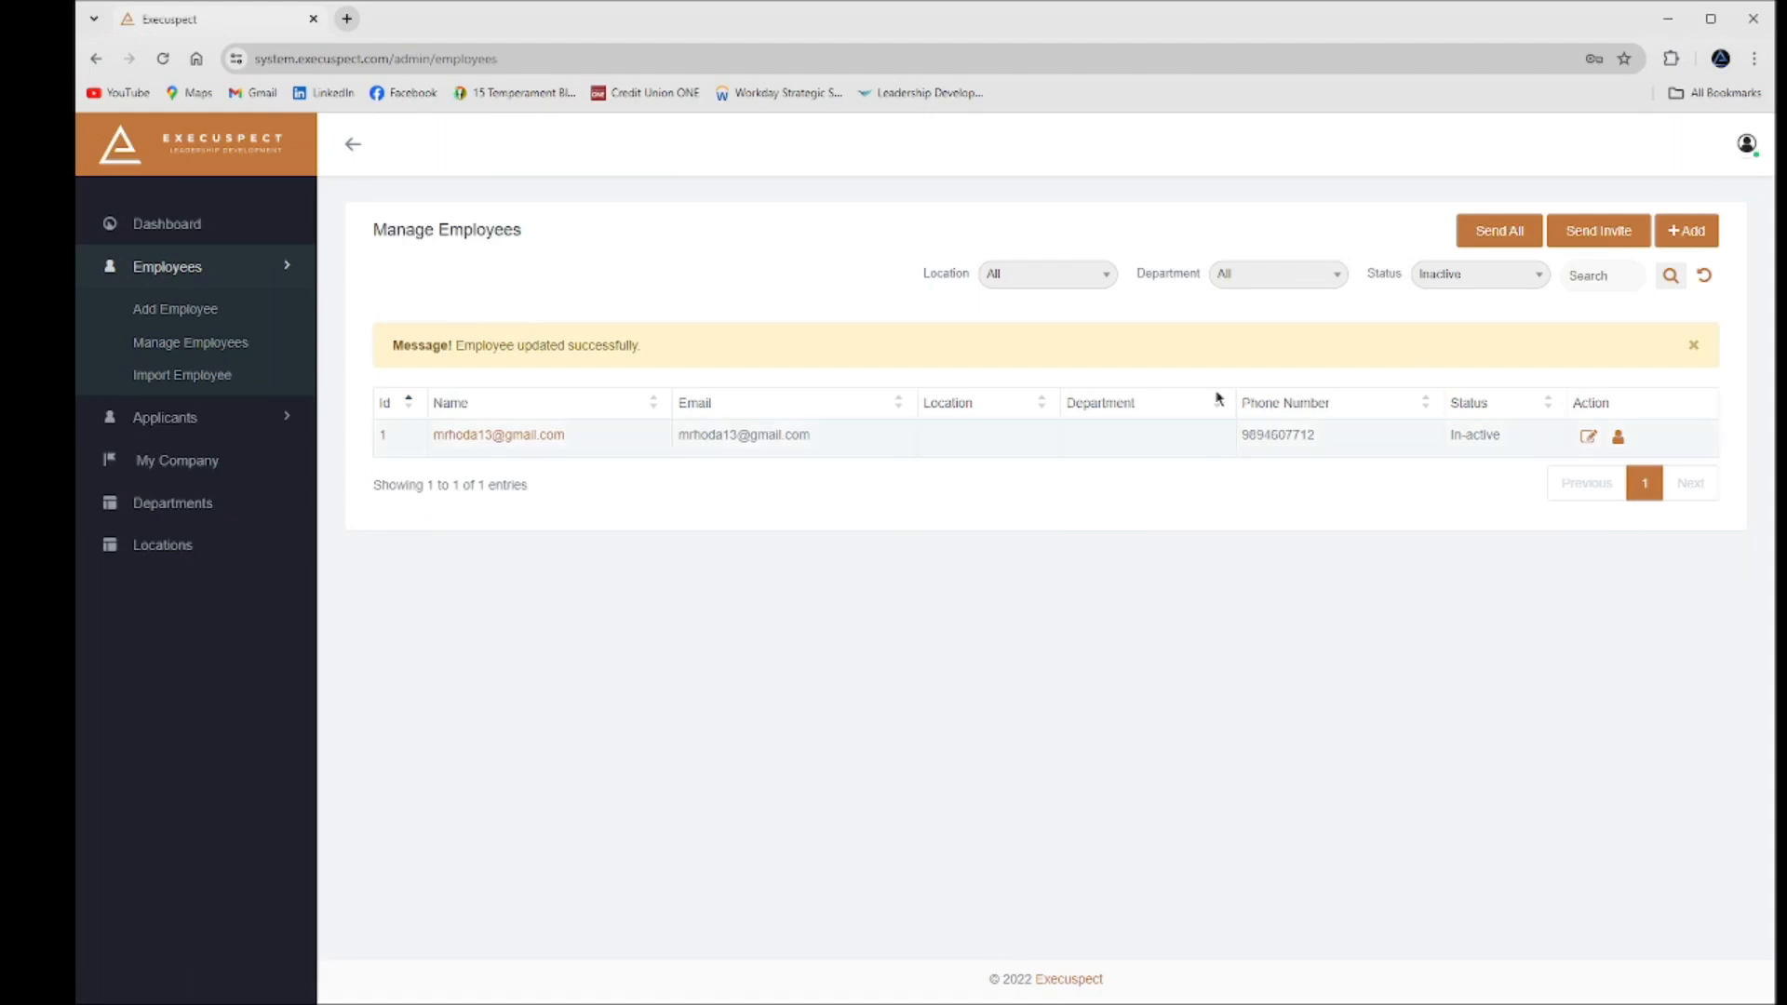
# Set the employee list's status filter to All and run the search again
pyautogui.click(1524, 276)
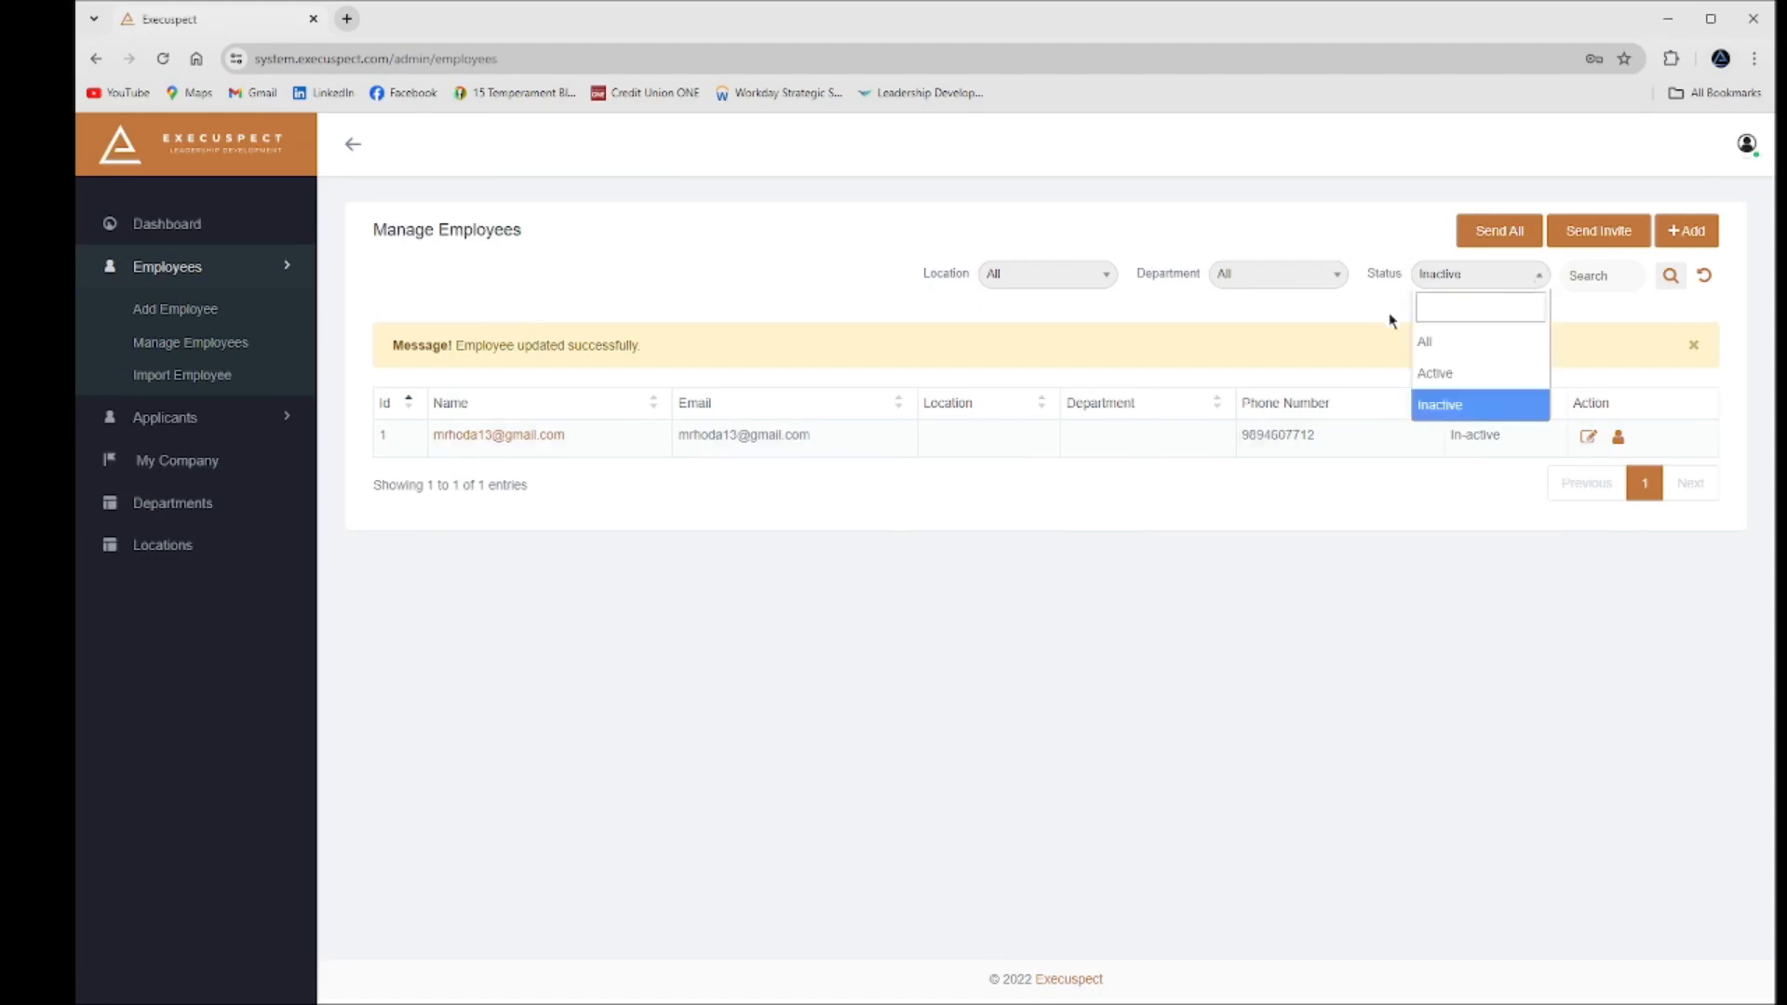
pyautogui.click(1438, 341)
pyautogui.click(1670, 276)
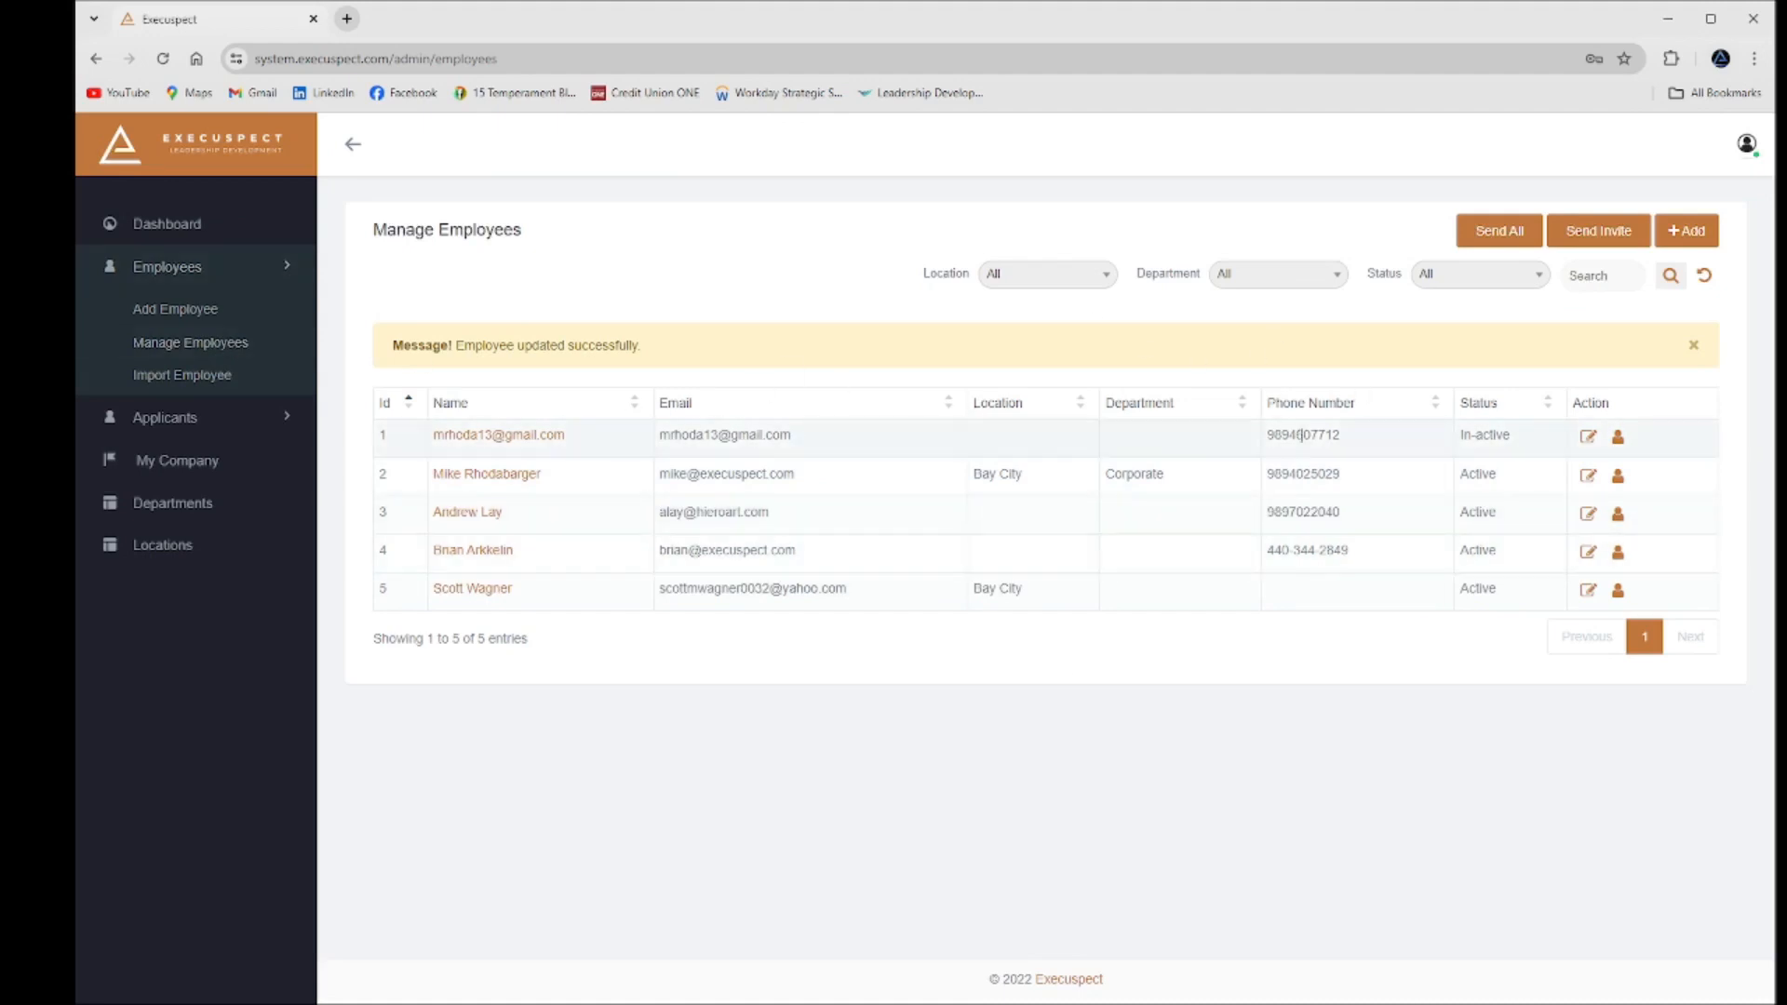
# Open the employee invitation form, check which employees can be invited to SKAN Only, and close it without sending
pyautogui.click(1597, 238)
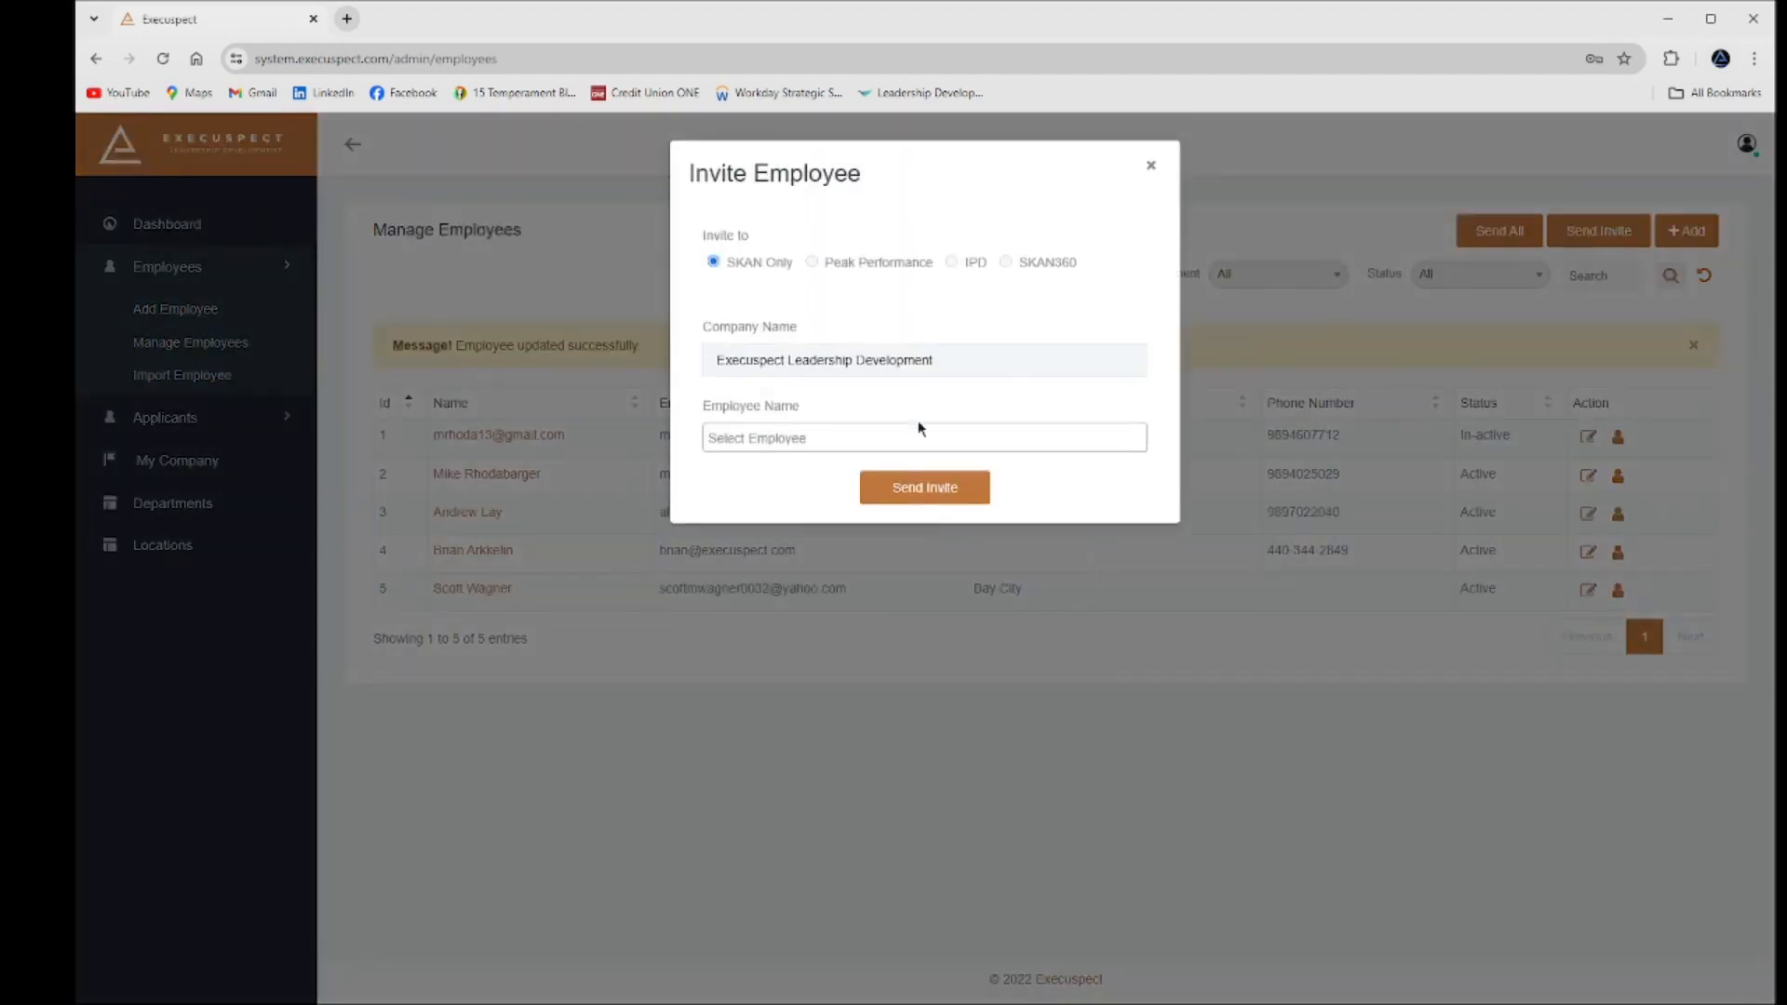
pyautogui.click(796, 440)
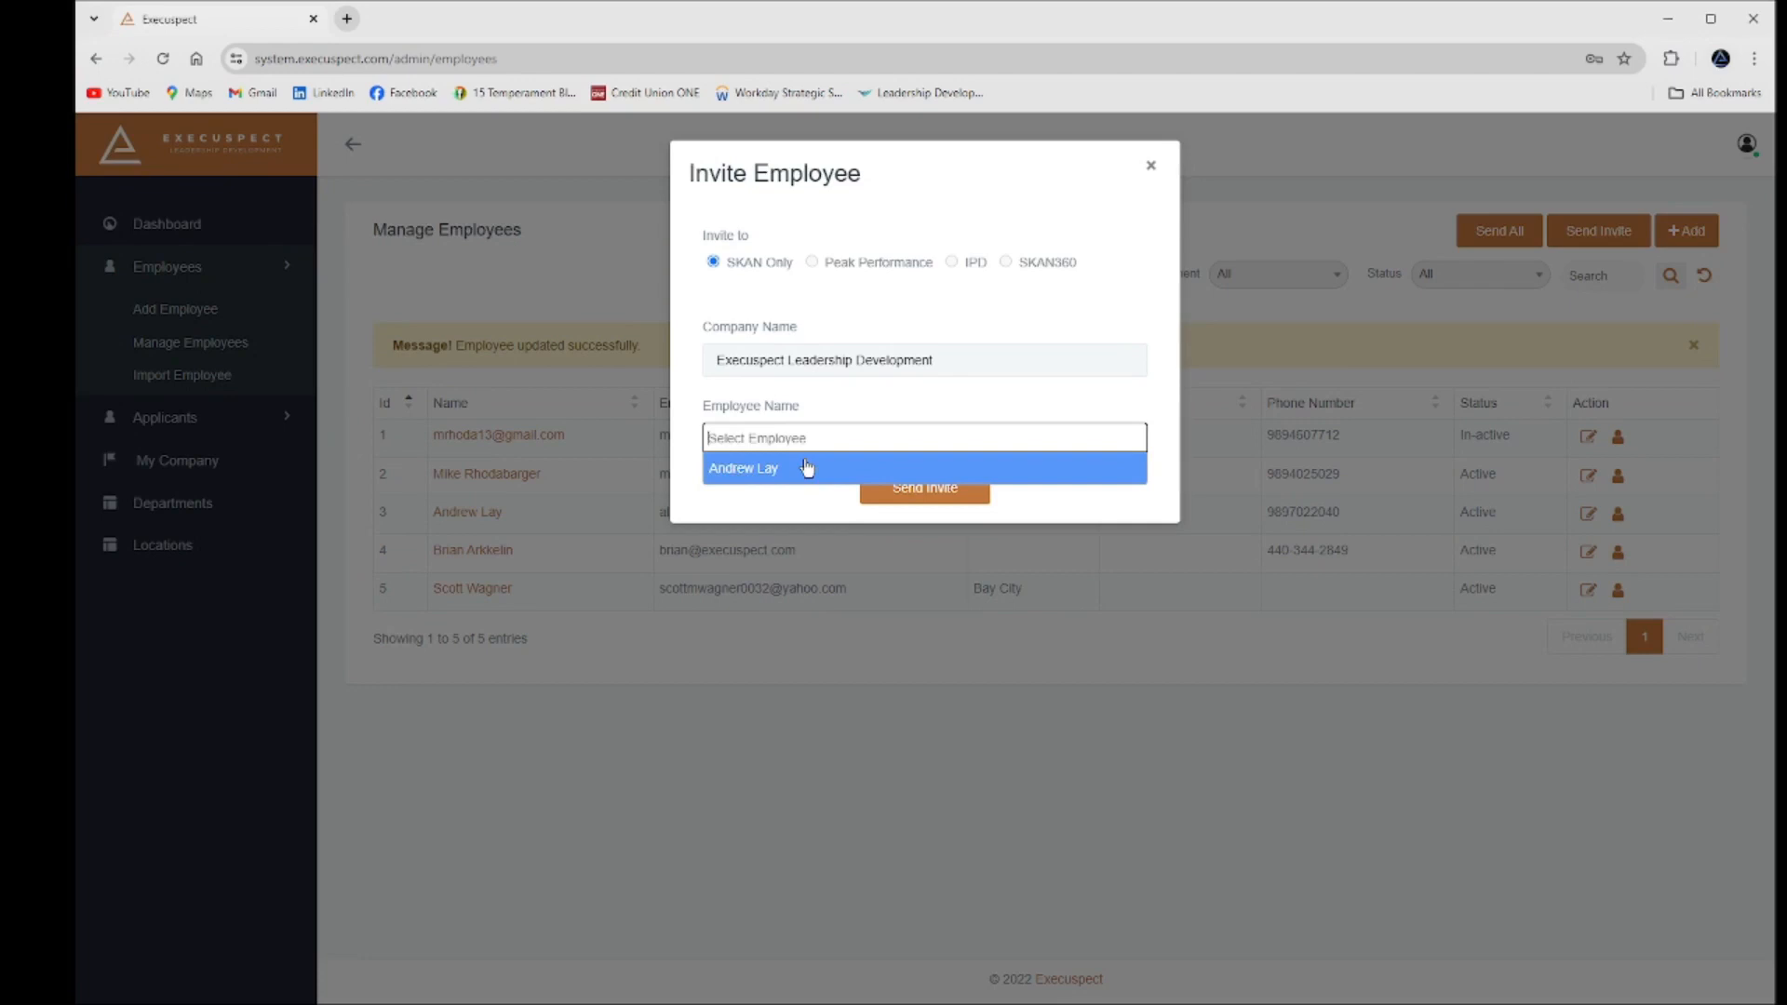
pyautogui.click(1150, 168)
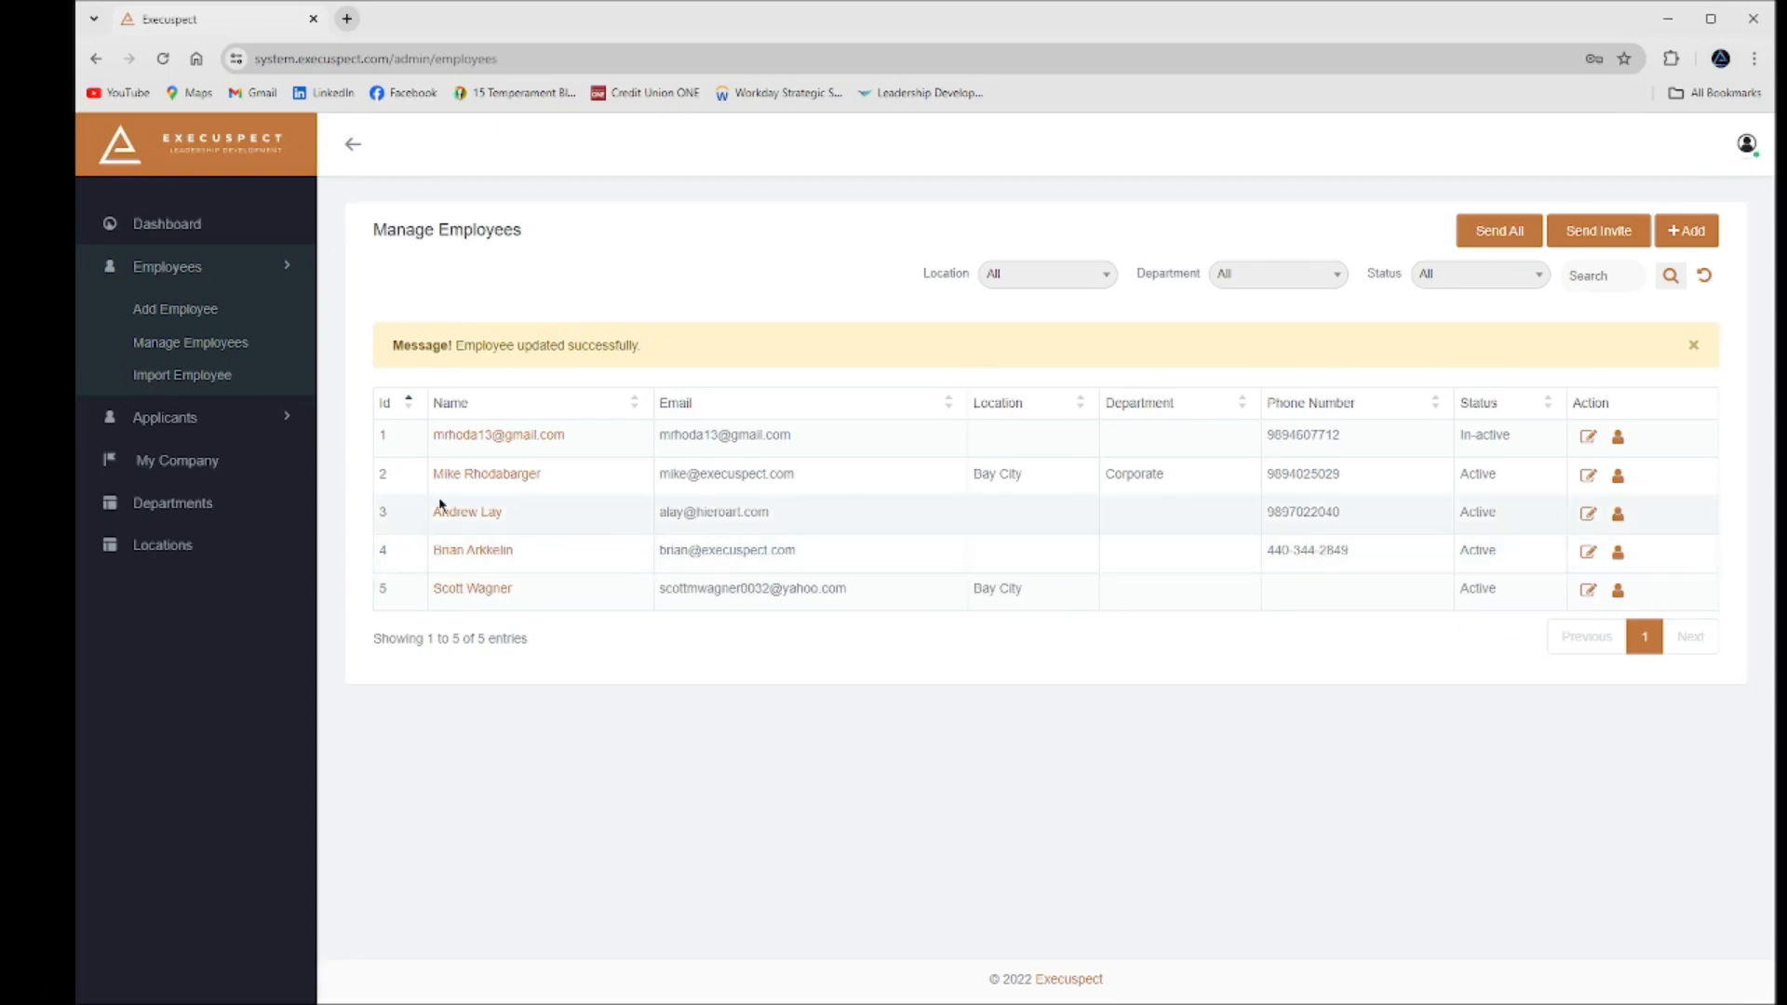
# Review the SKAN assessments on the dashboard, and open a blank form for adding an employee
pyautogui.click(172, 231)
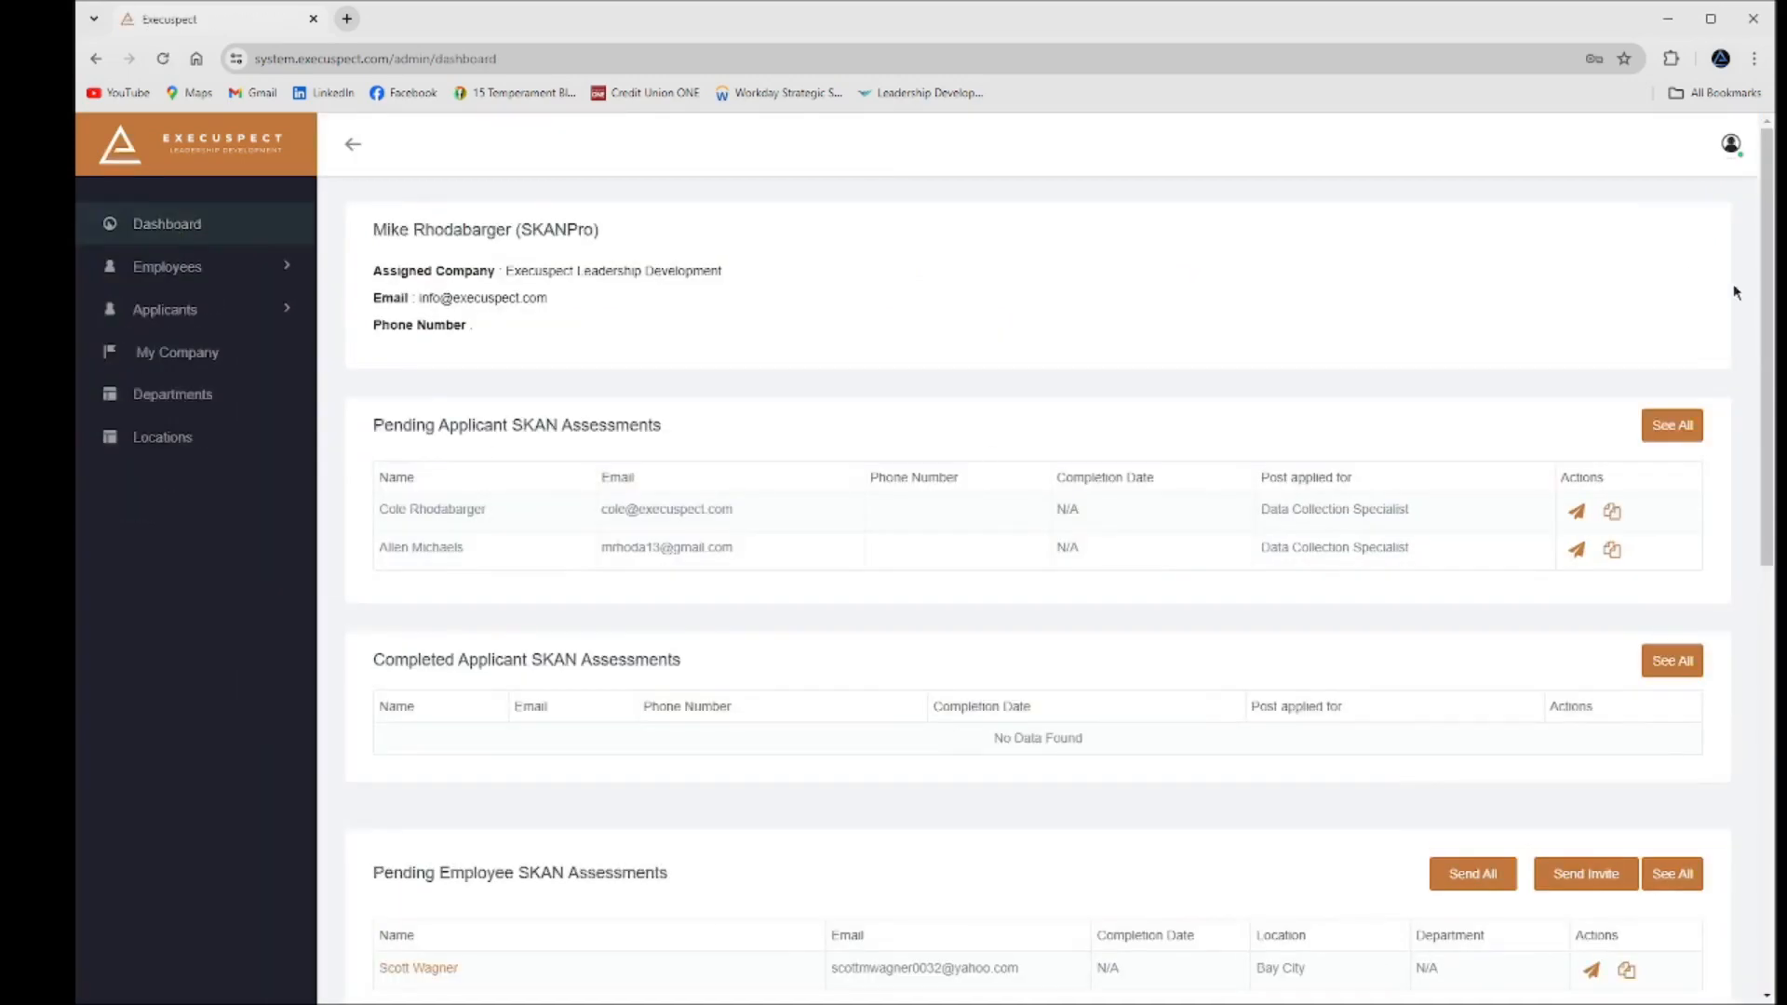
pyautogui.moveTo(1767, 290)
pyautogui.mouseDown()
pyautogui.moveTo(1766, 640)
pyautogui.moveTo(1766, 305)
pyautogui.mouseUp()
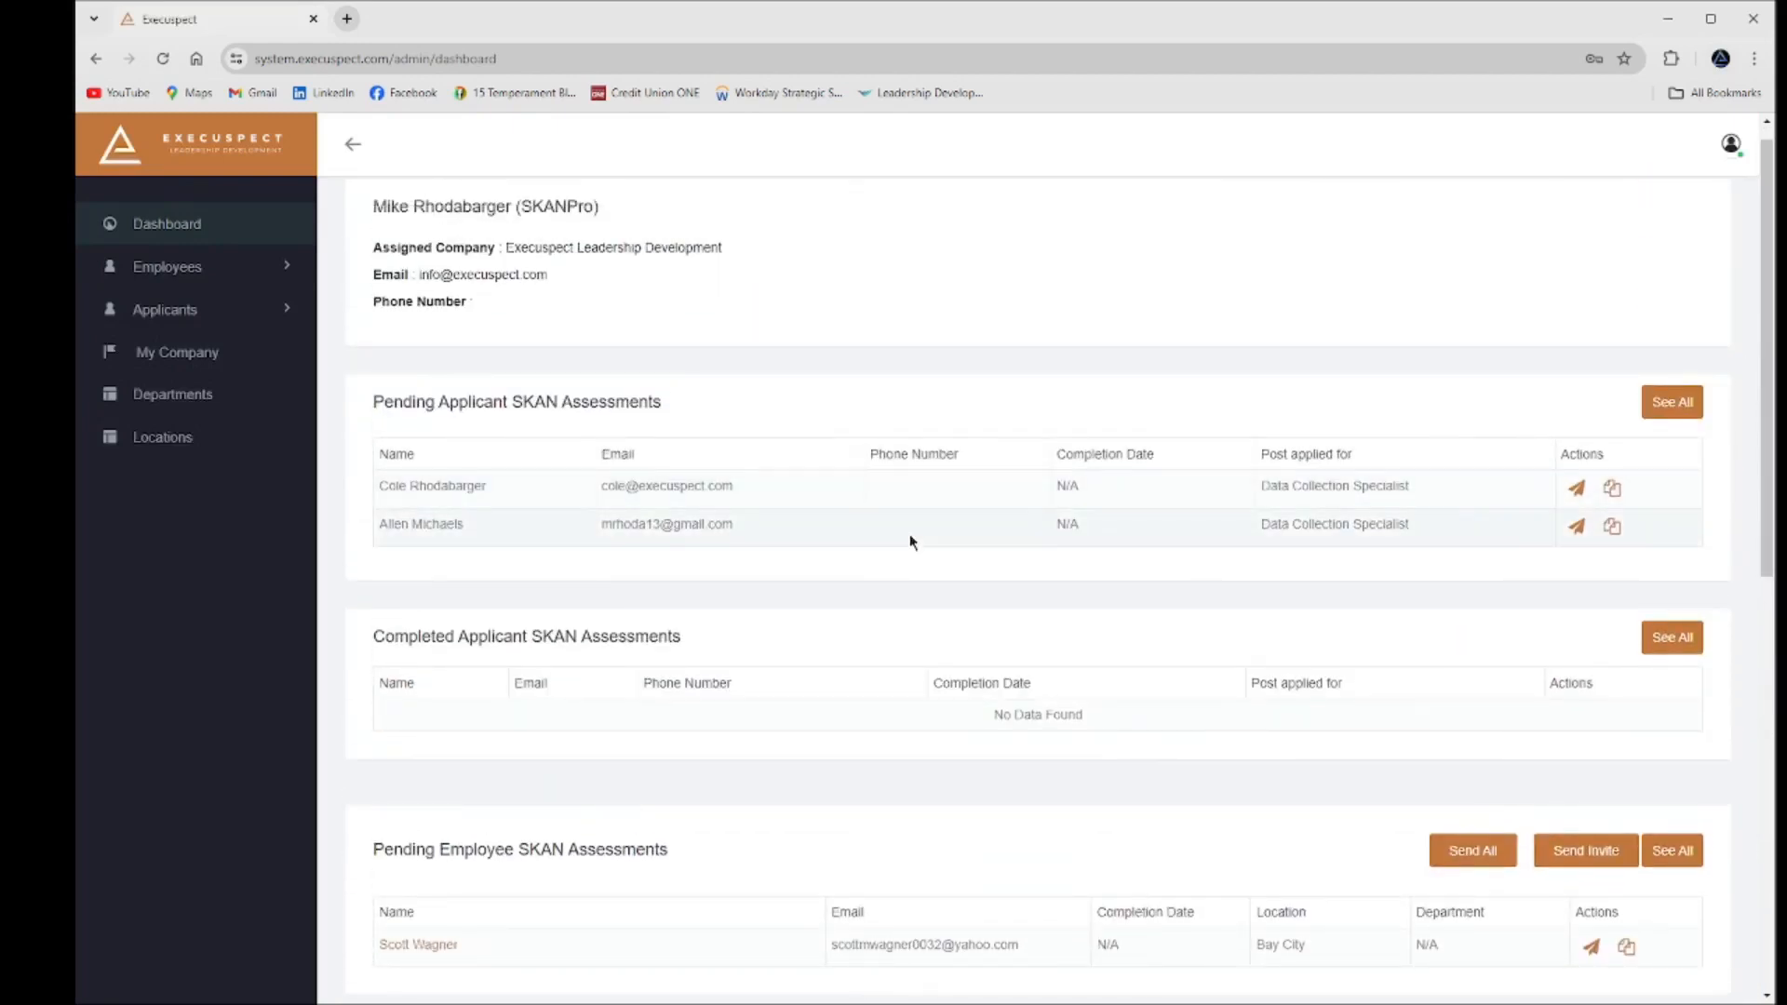
pyautogui.click(190, 275)
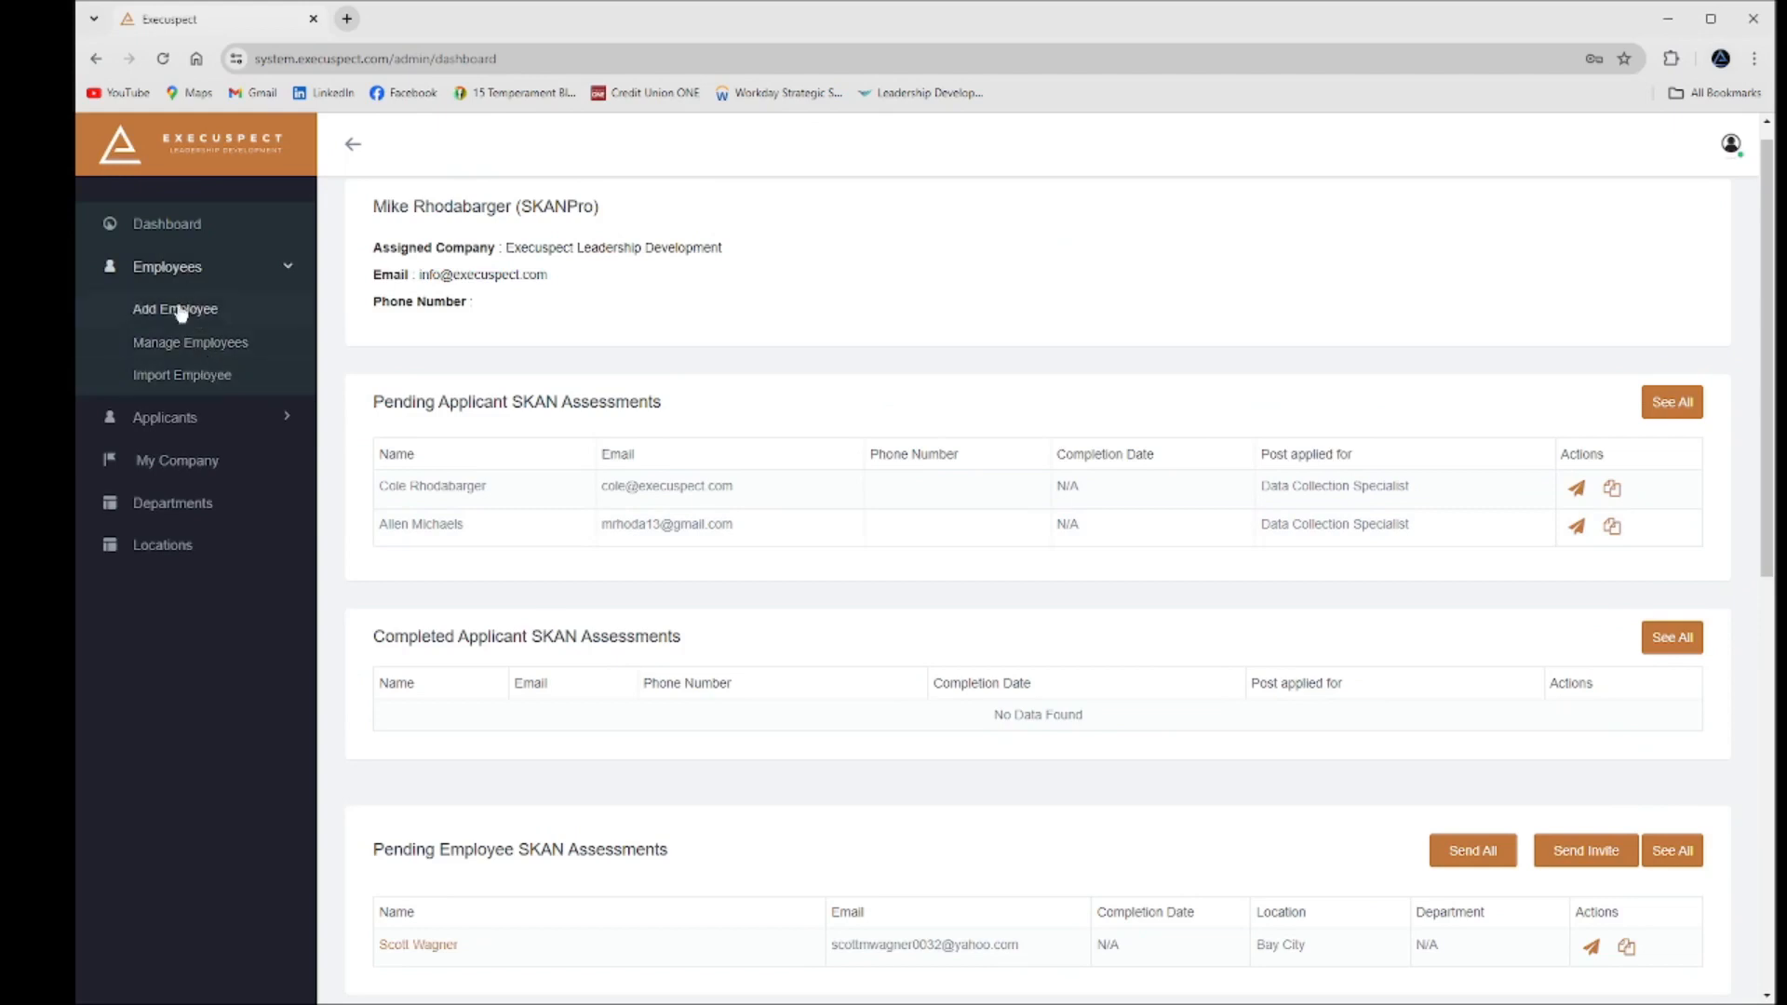
pyautogui.click(182, 314)
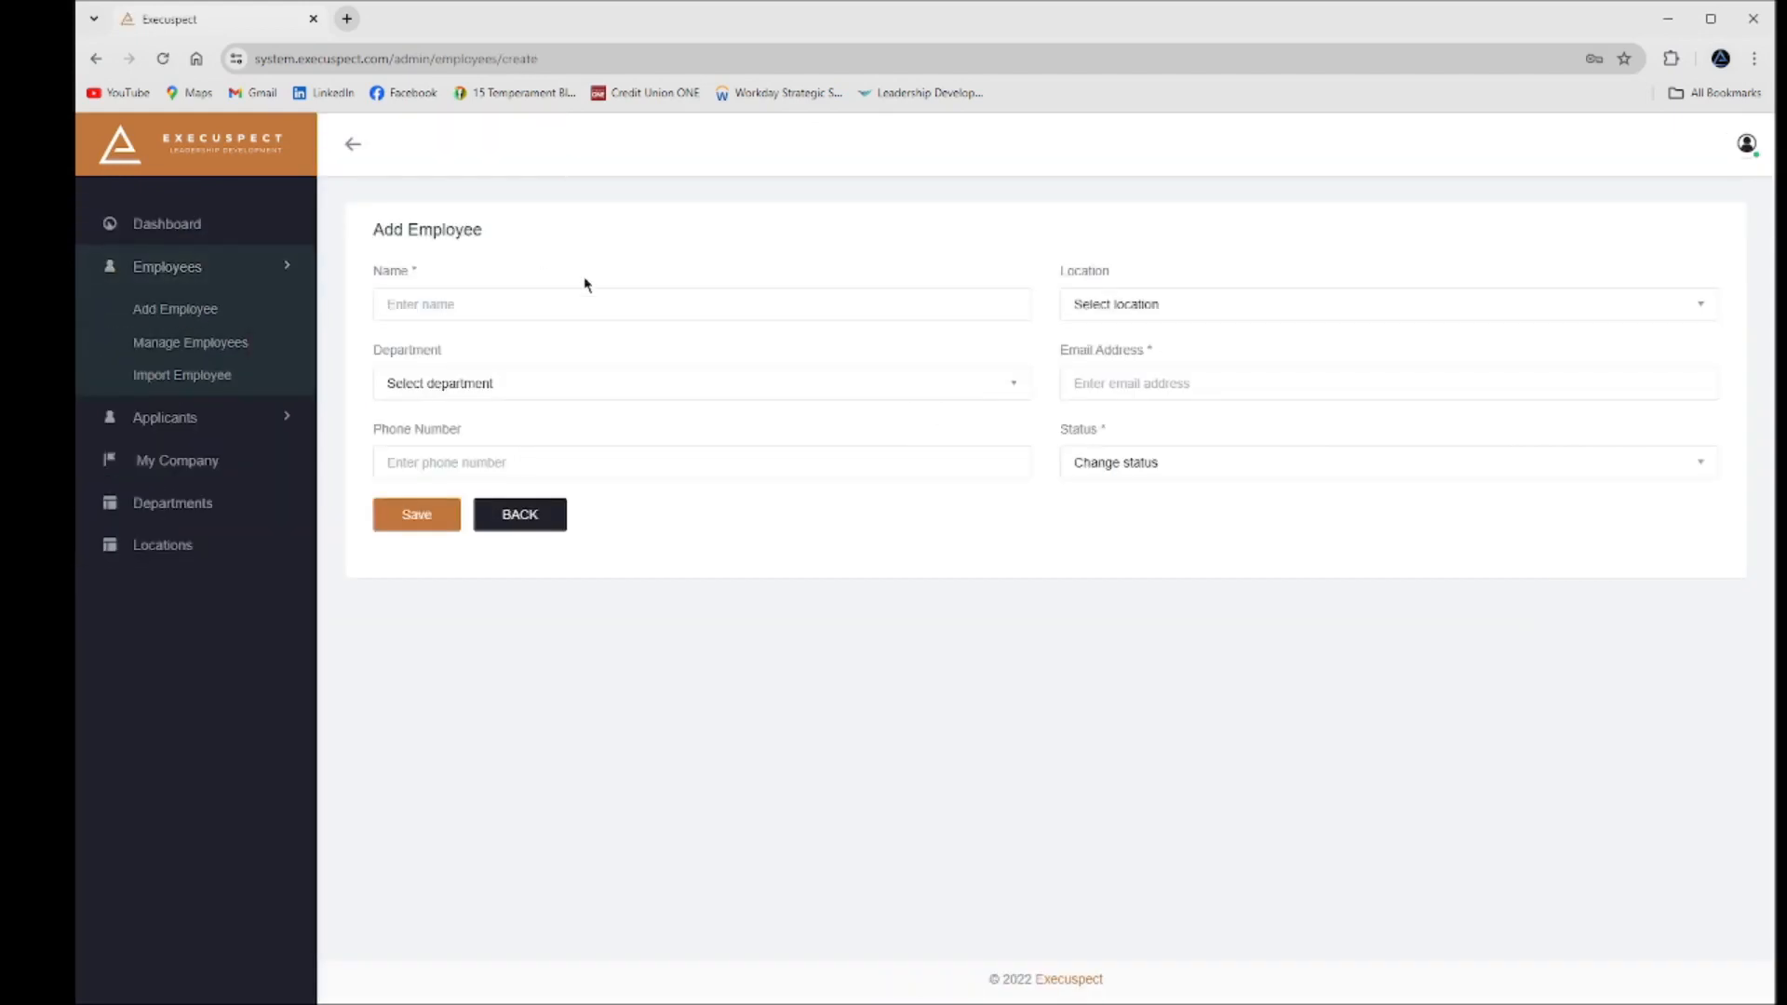
# Revisit the employee import page and return to the list of managed employees
pyautogui.click(179, 375)
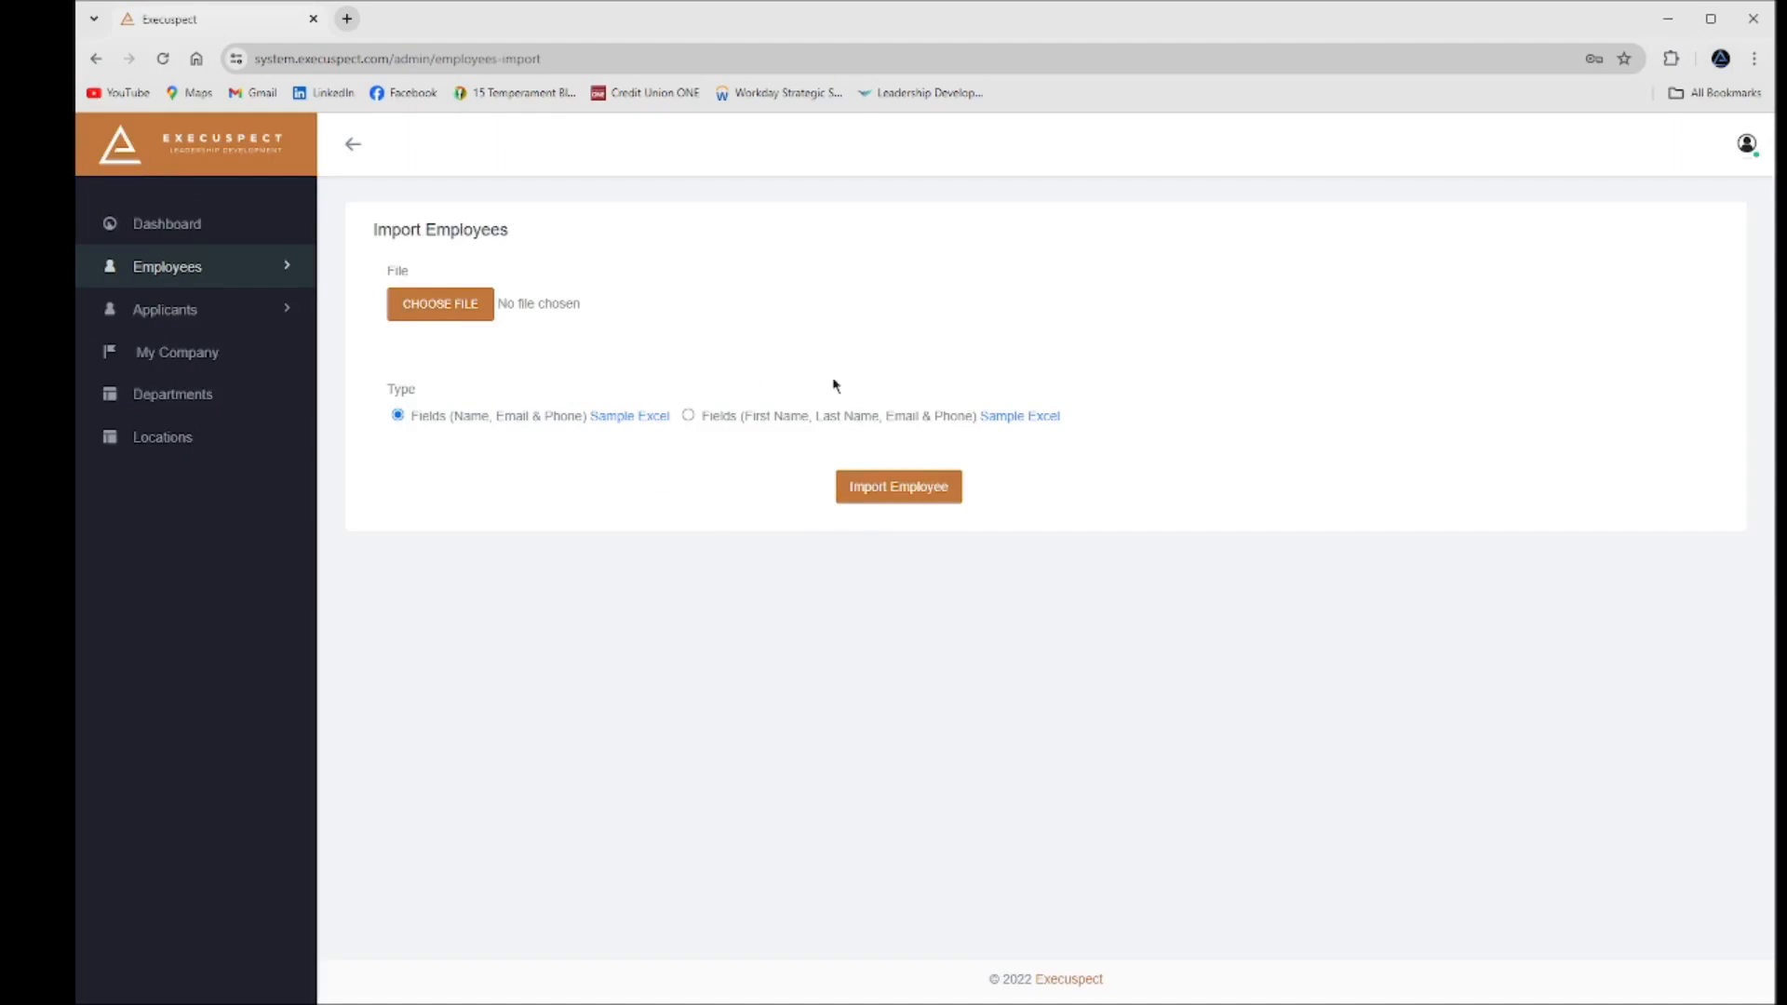
pyautogui.click(186, 276)
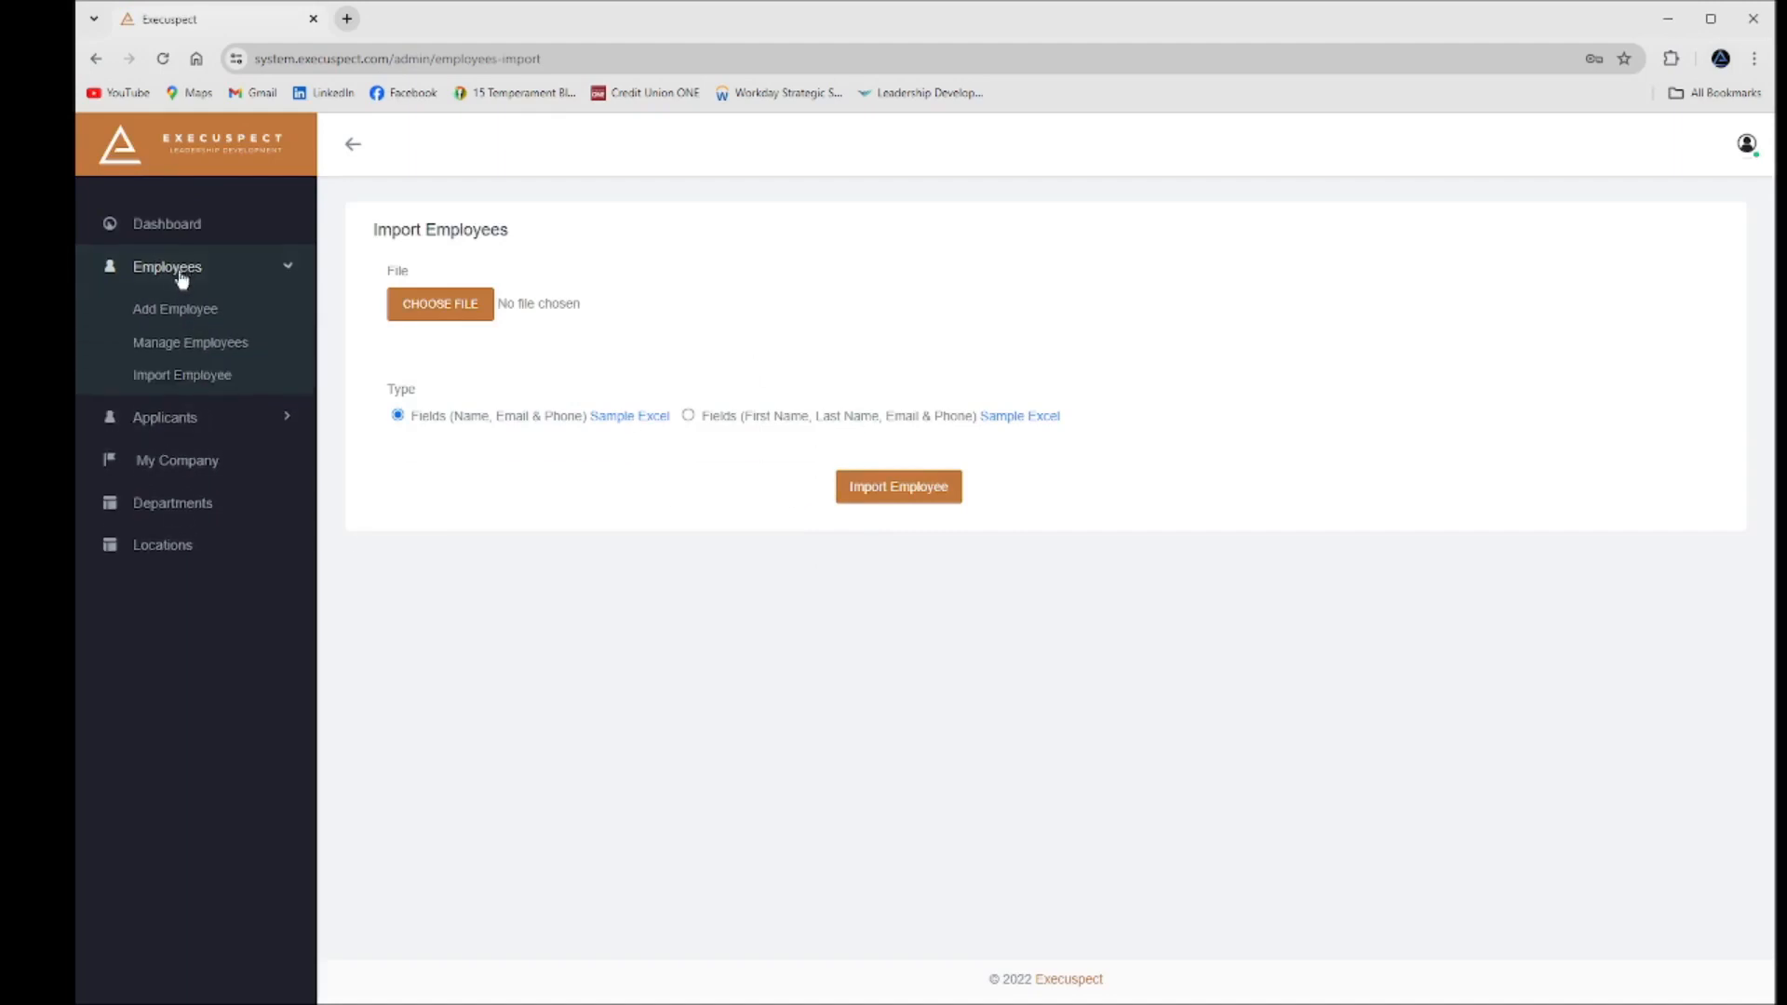
pyautogui.click(197, 346)
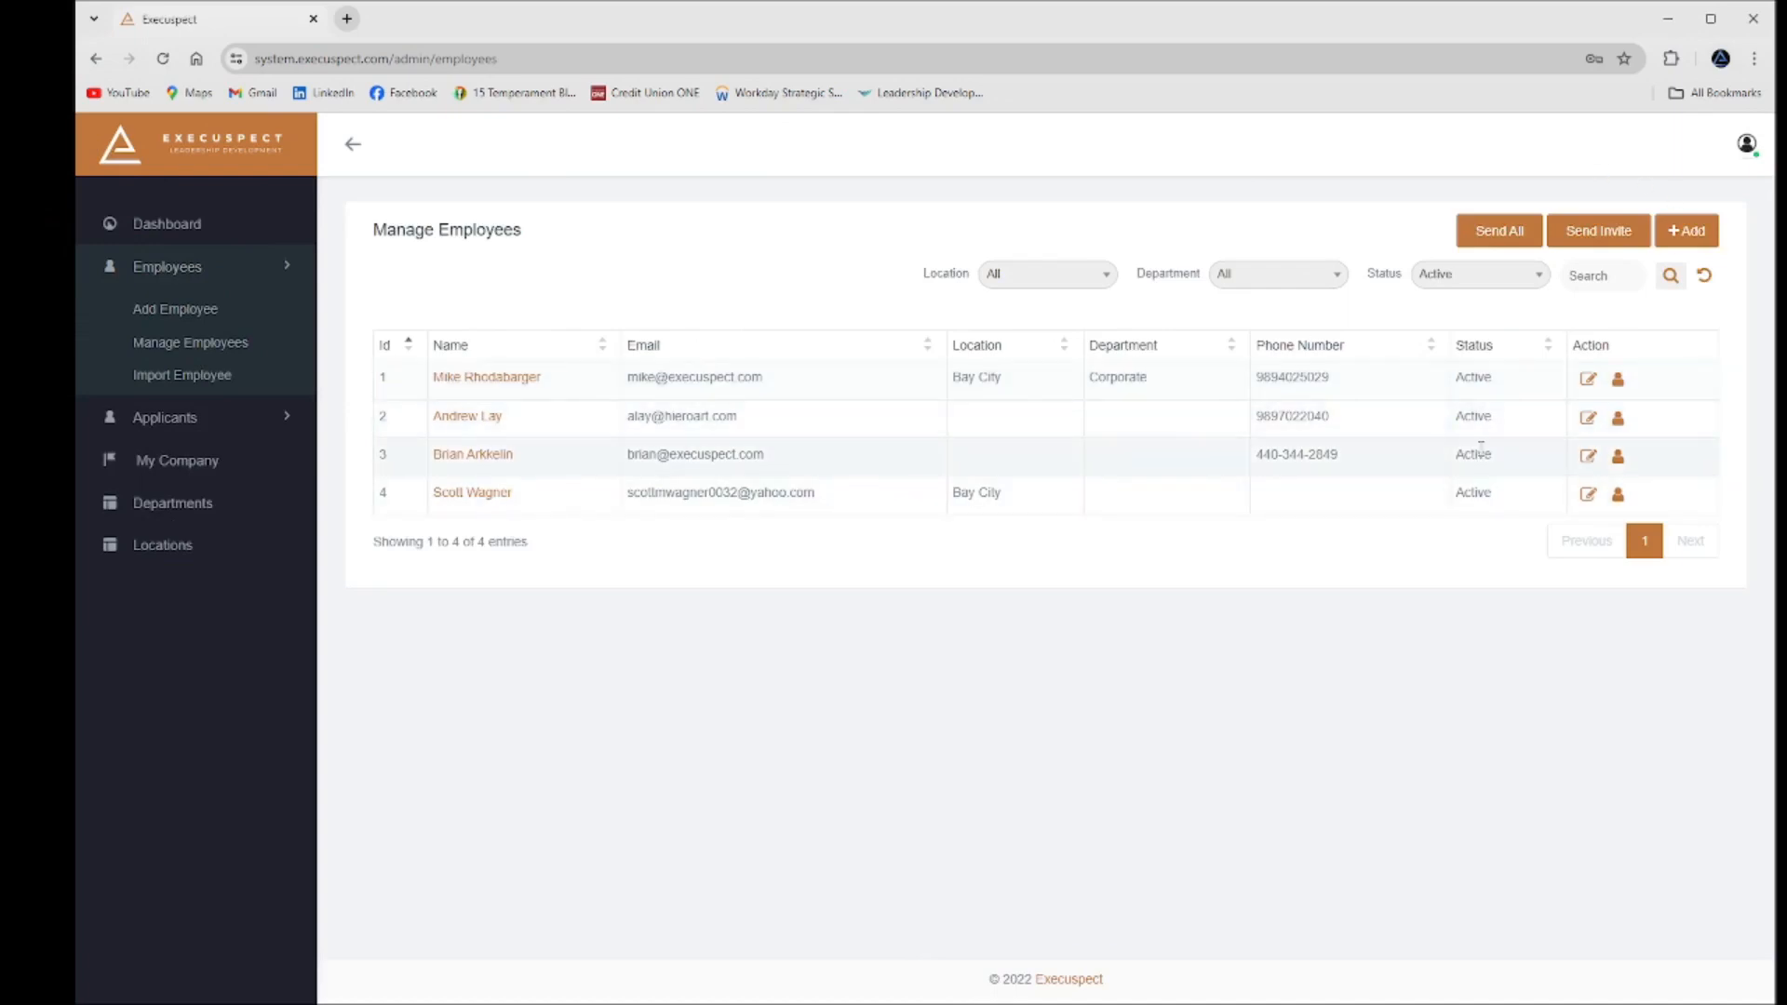
# Open the first listed employee's record to view its editable fields, and return to the employee list without saving
pyautogui.click(1585, 384)
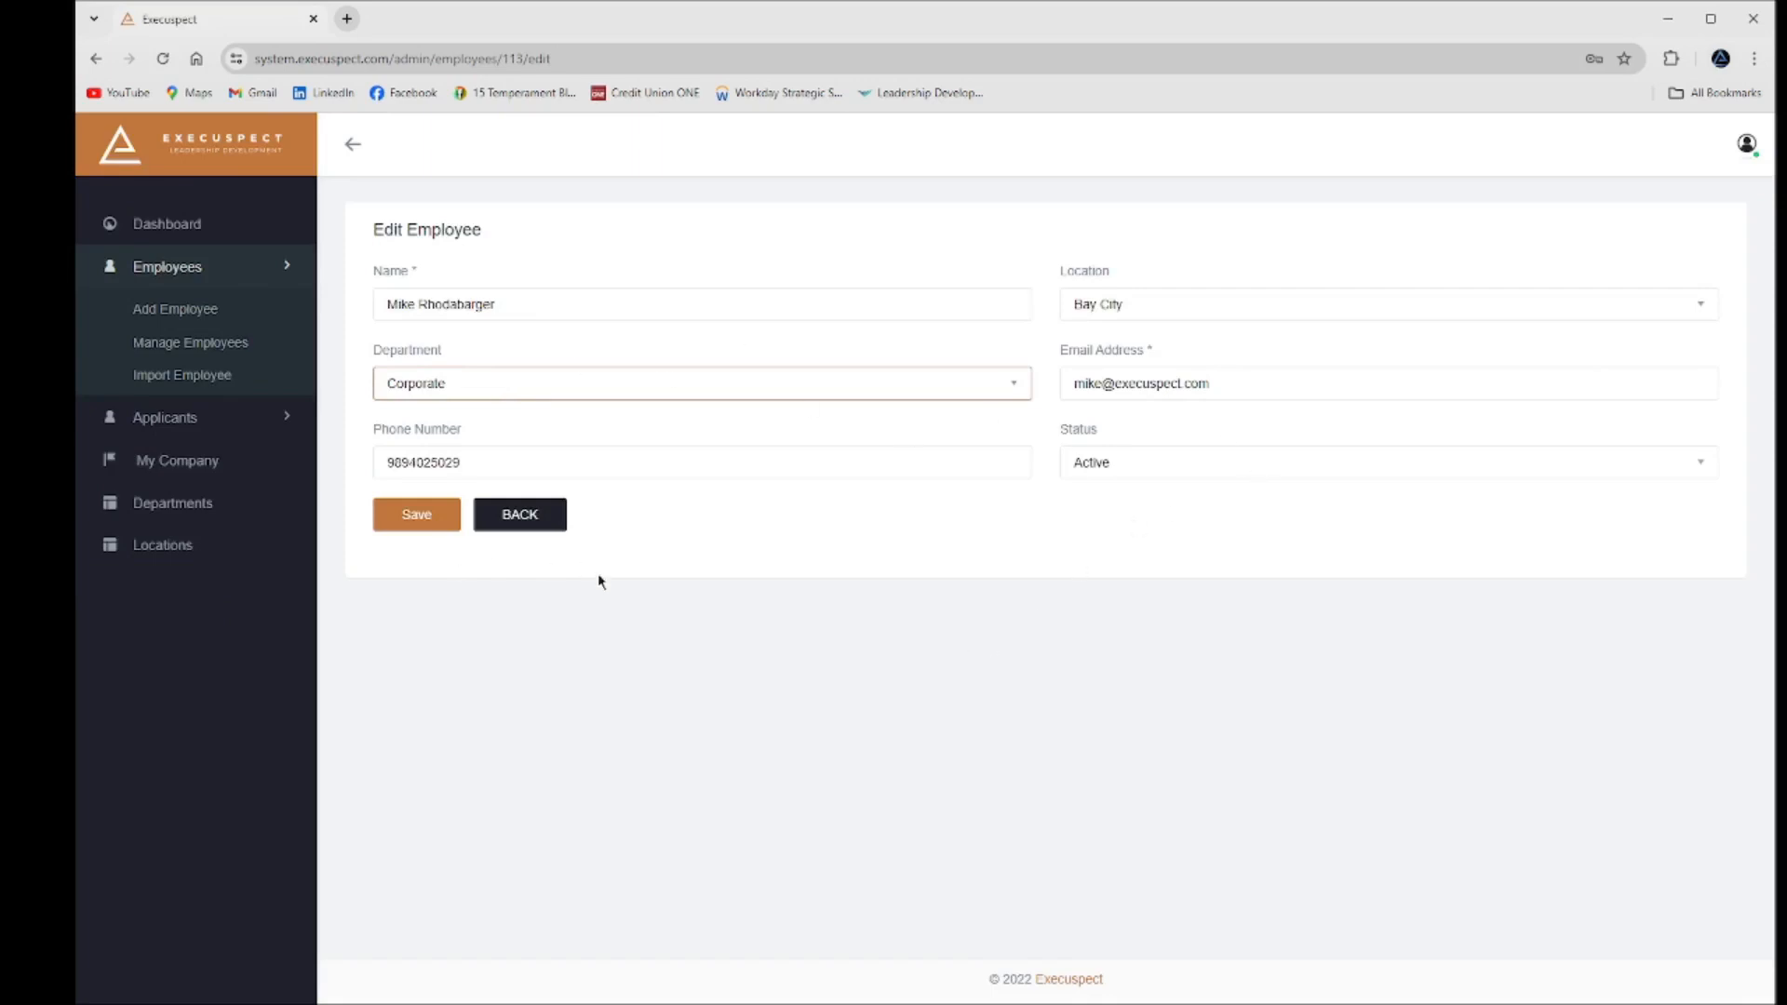
pyautogui.click(523, 521)
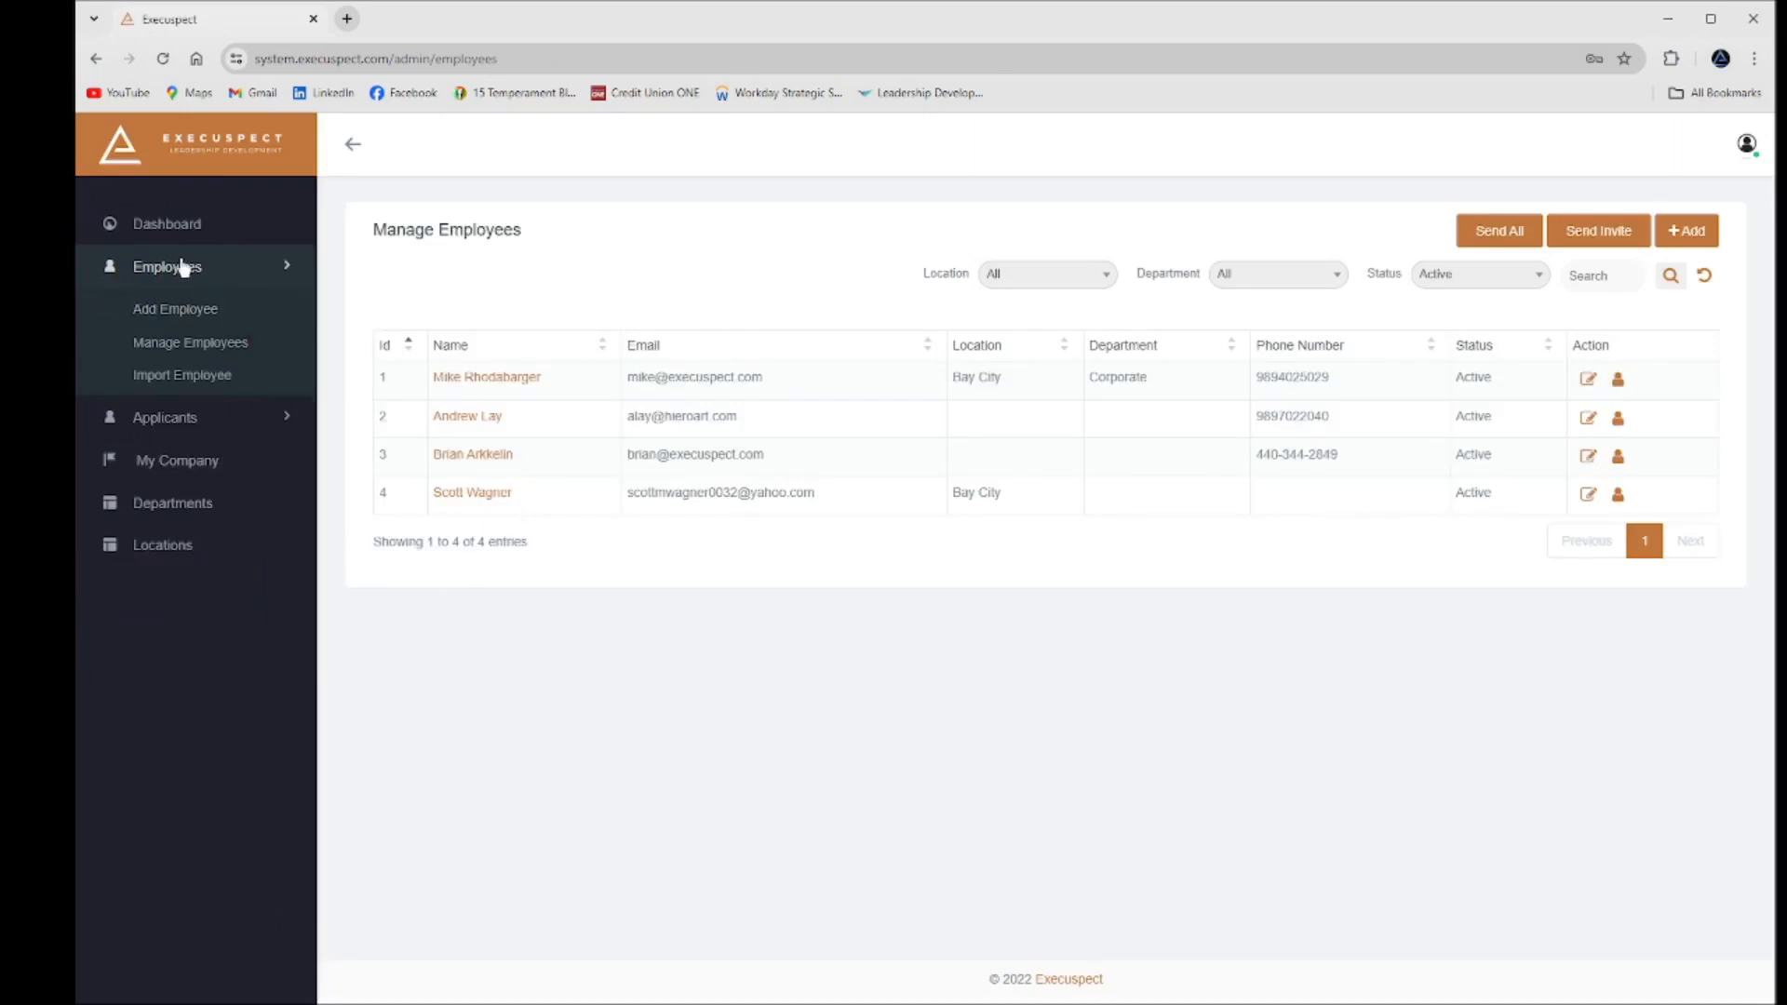
pyautogui.click(192, 277)
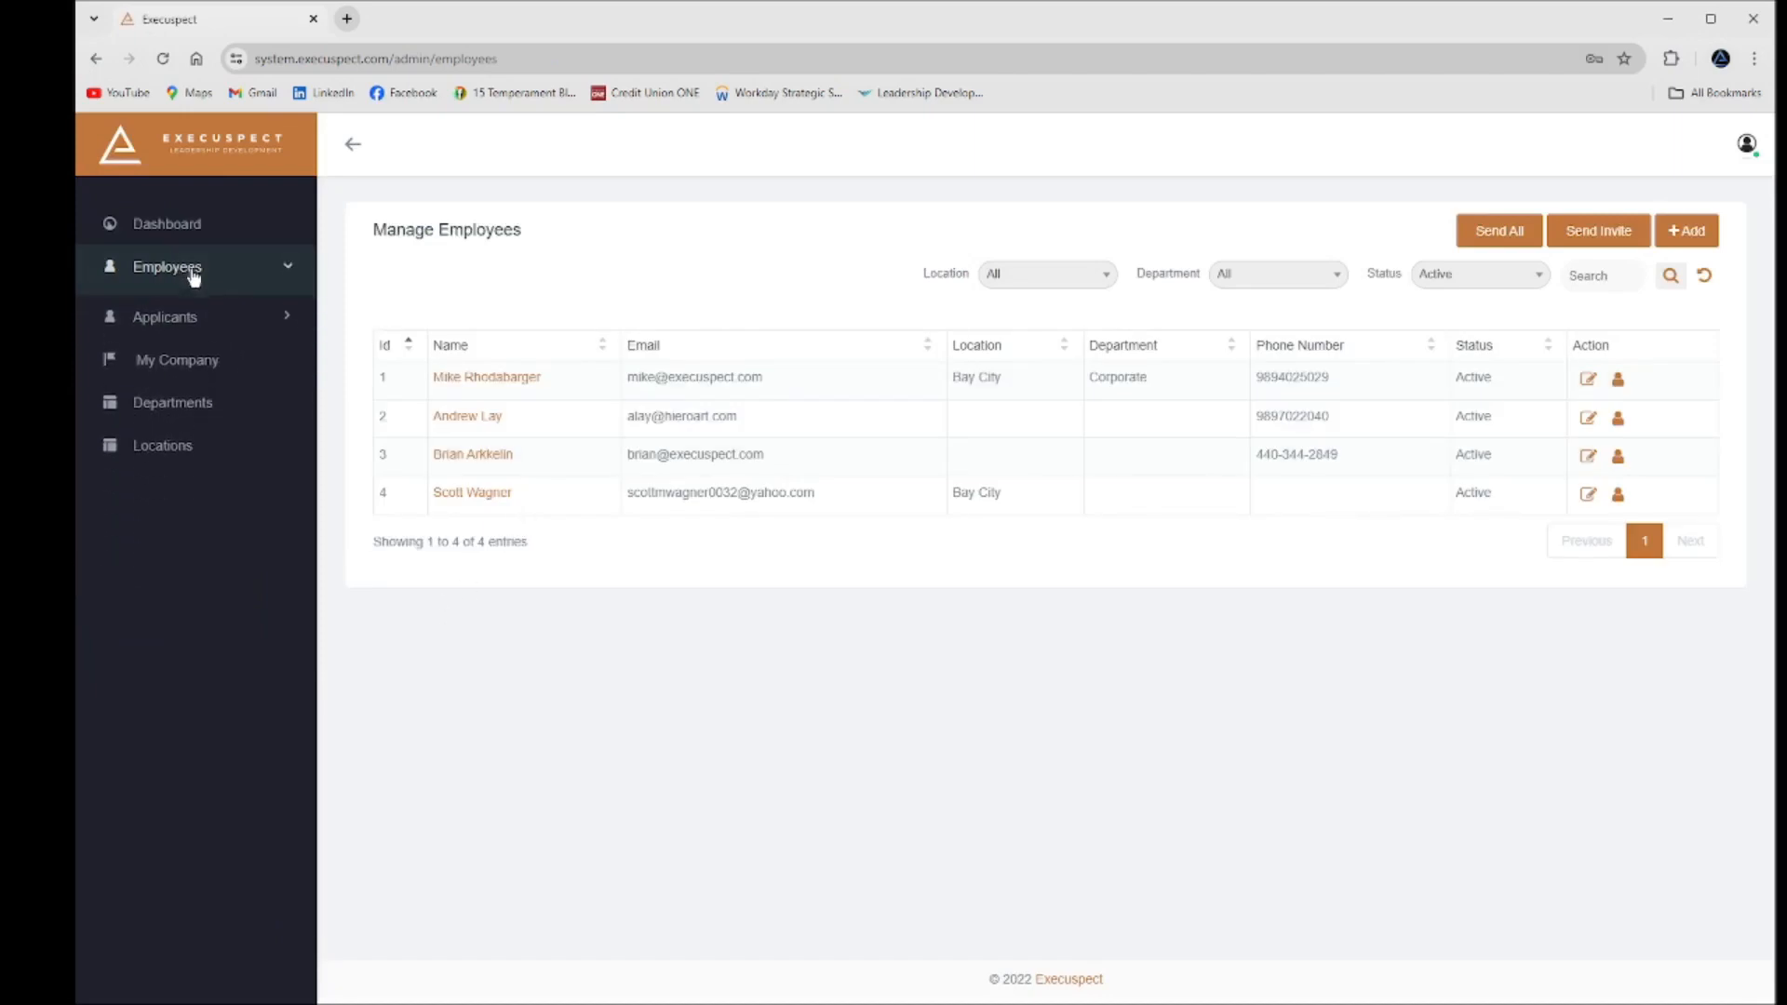